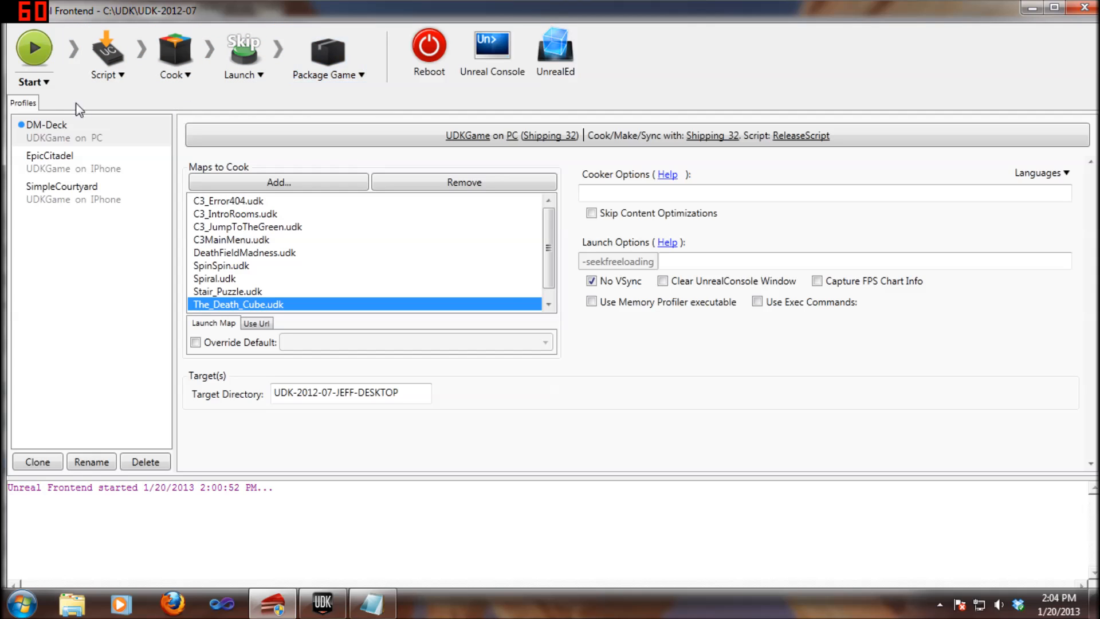
# Examine the available options for the Start, Script and Cook stages
pyautogui.click(33, 81)
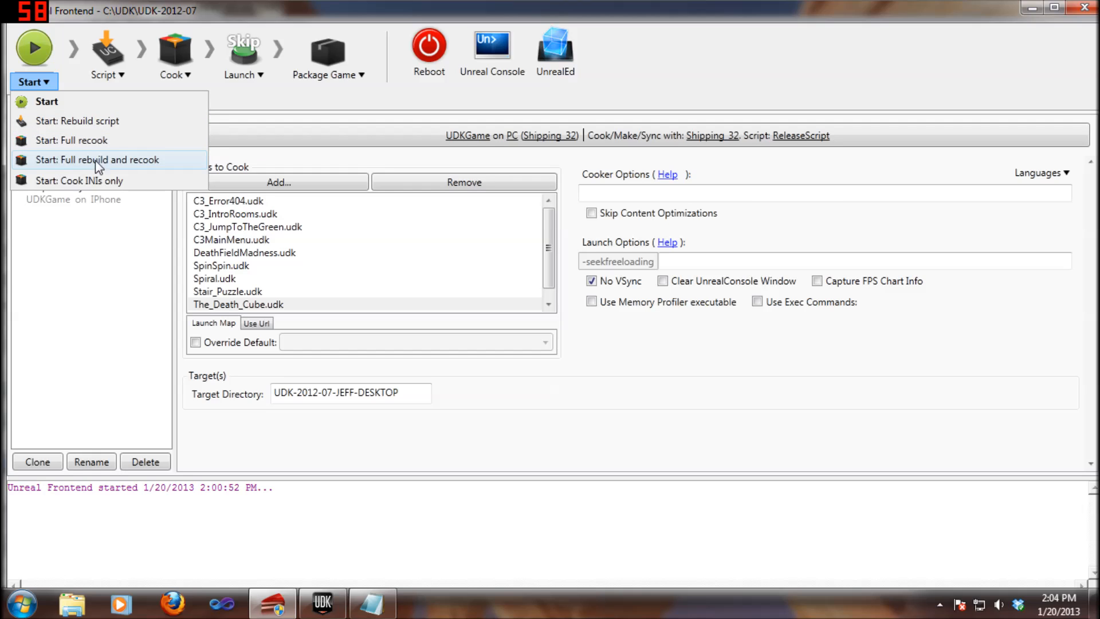
pyautogui.moveTo(98, 179)
pyautogui.click(281, 104)
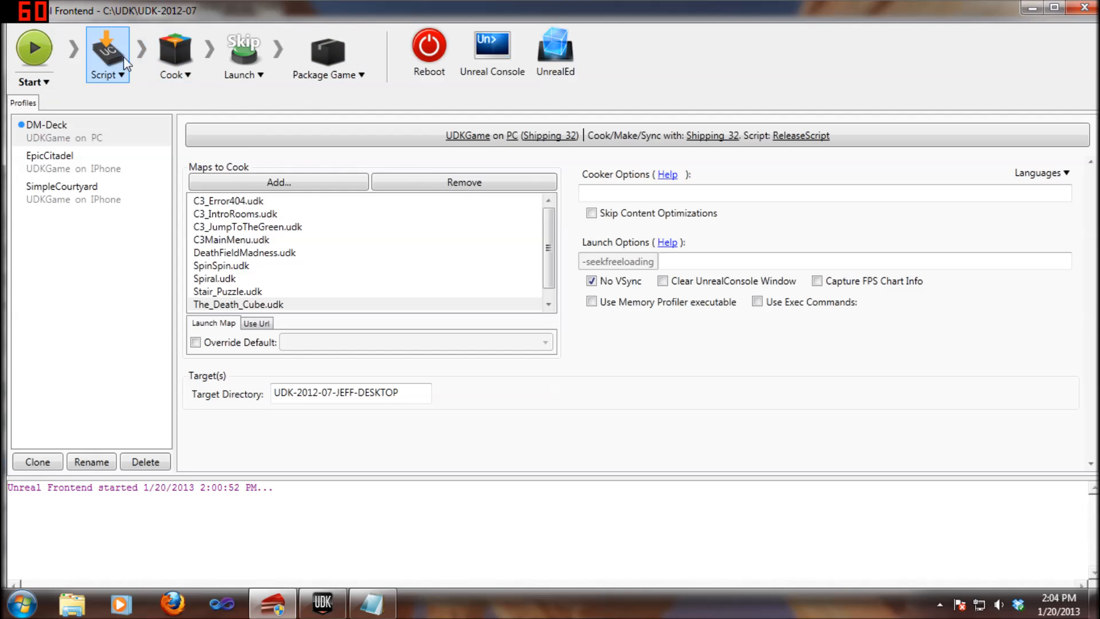
pyautogui.click(110, 73)
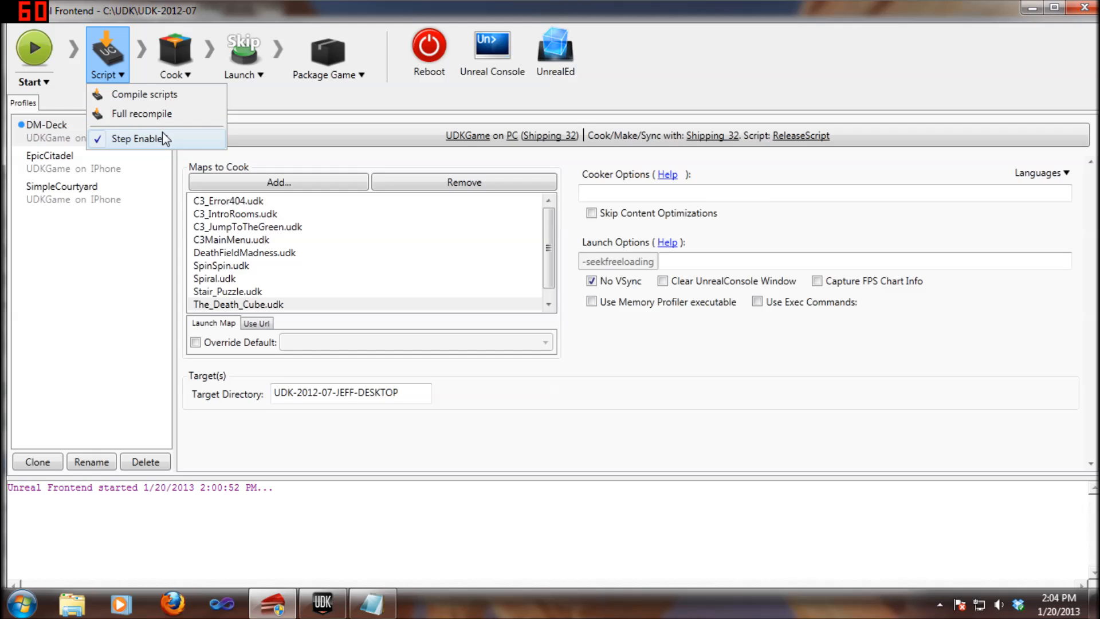
pyautogui.click(183, 76)
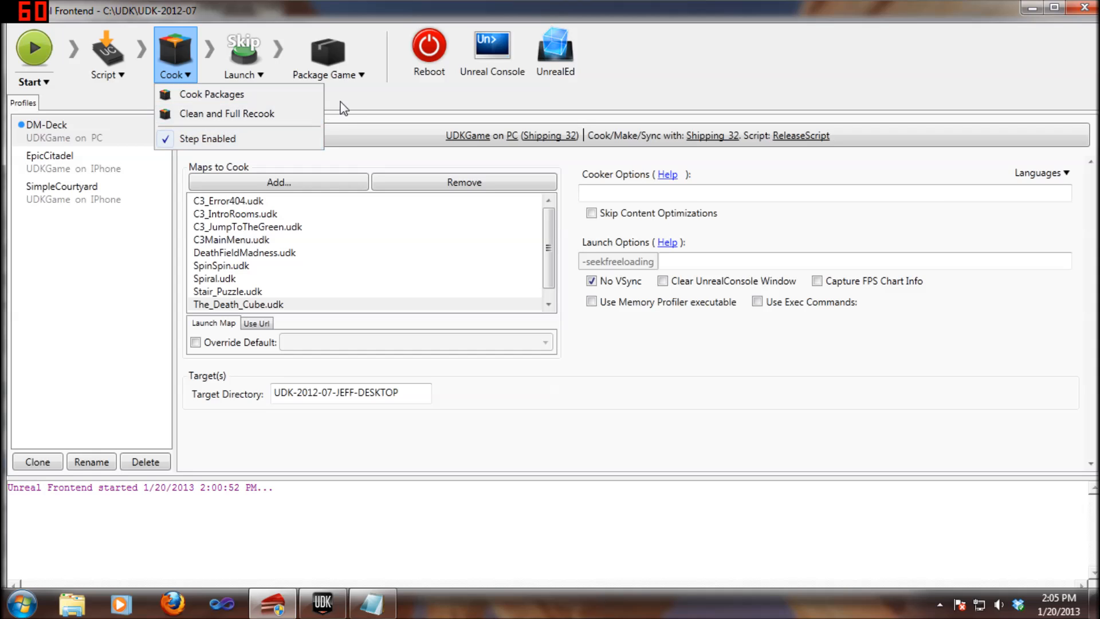
pyautogui.click(358, 93)
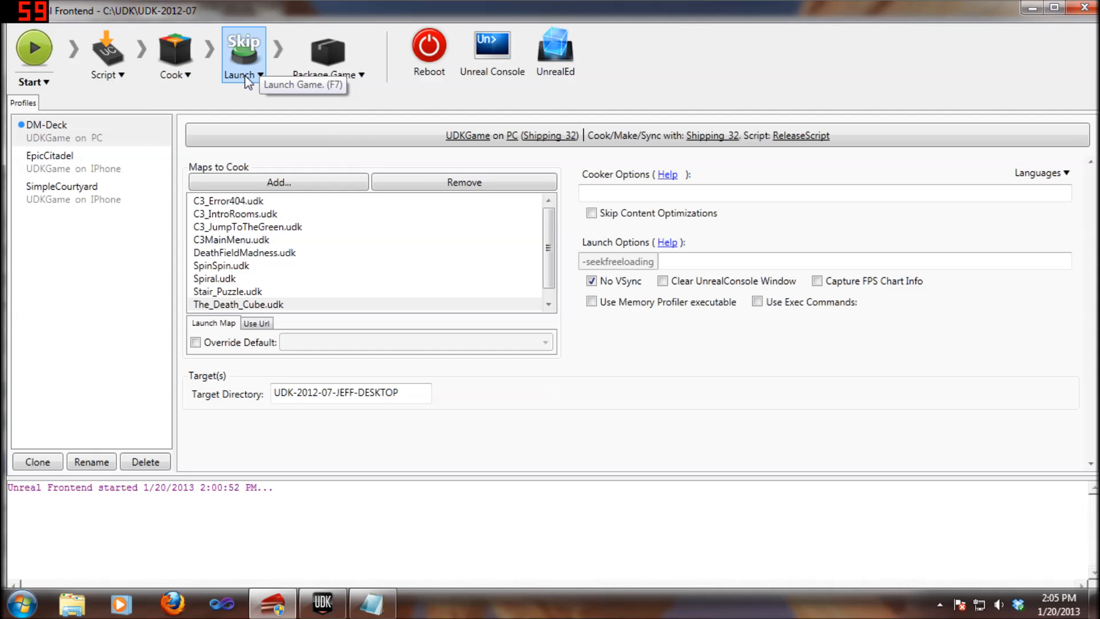
# Enable the Launch step and set it back to being skipped
pyautogui.click(247, 76)
pyautogui.click(252, 121)
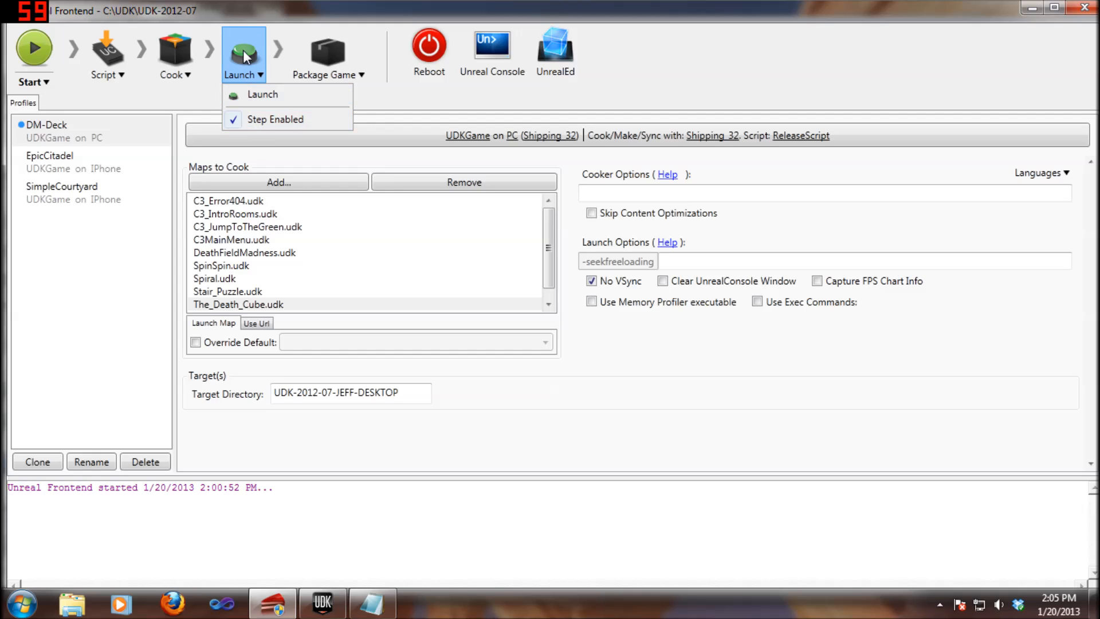
pyautogui.click(256, 123)
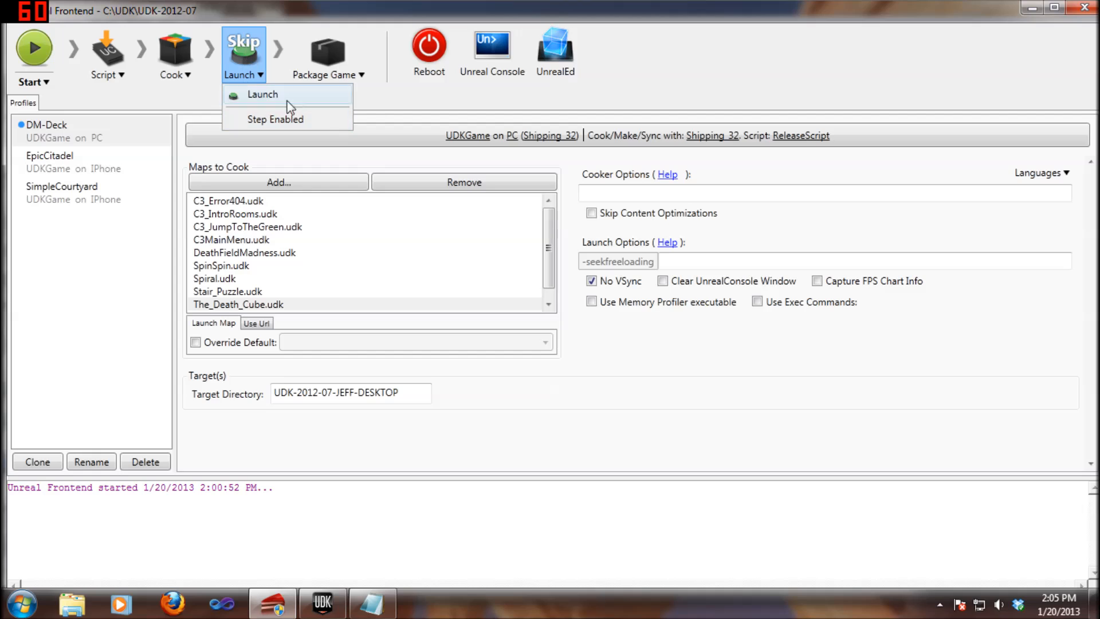
pyautogui.click(370, 112)
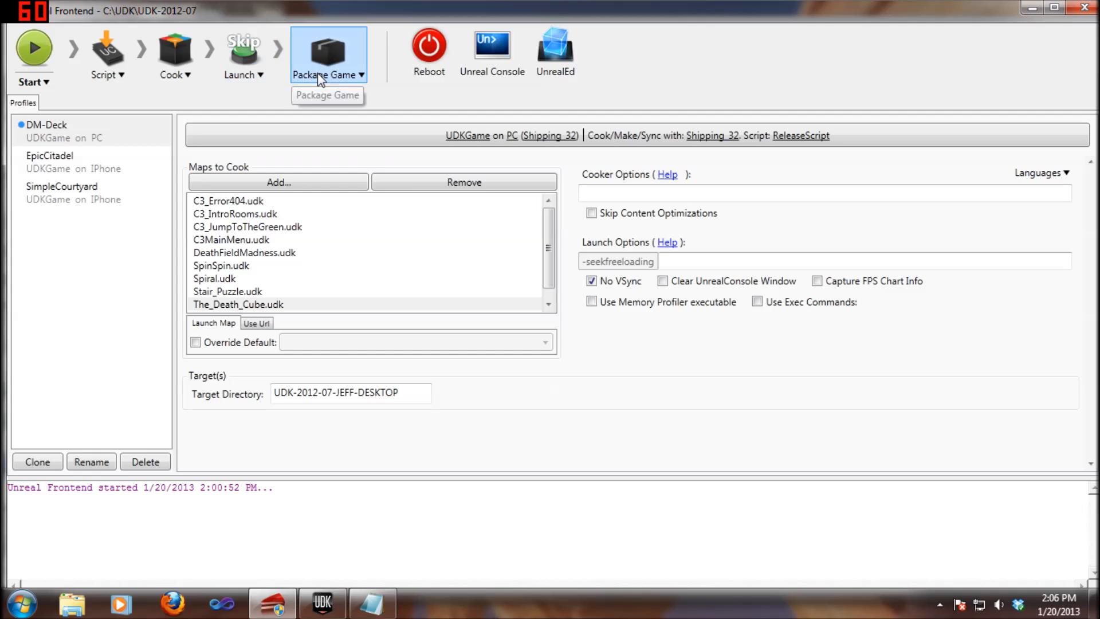
pyautogui.click(352, 80)
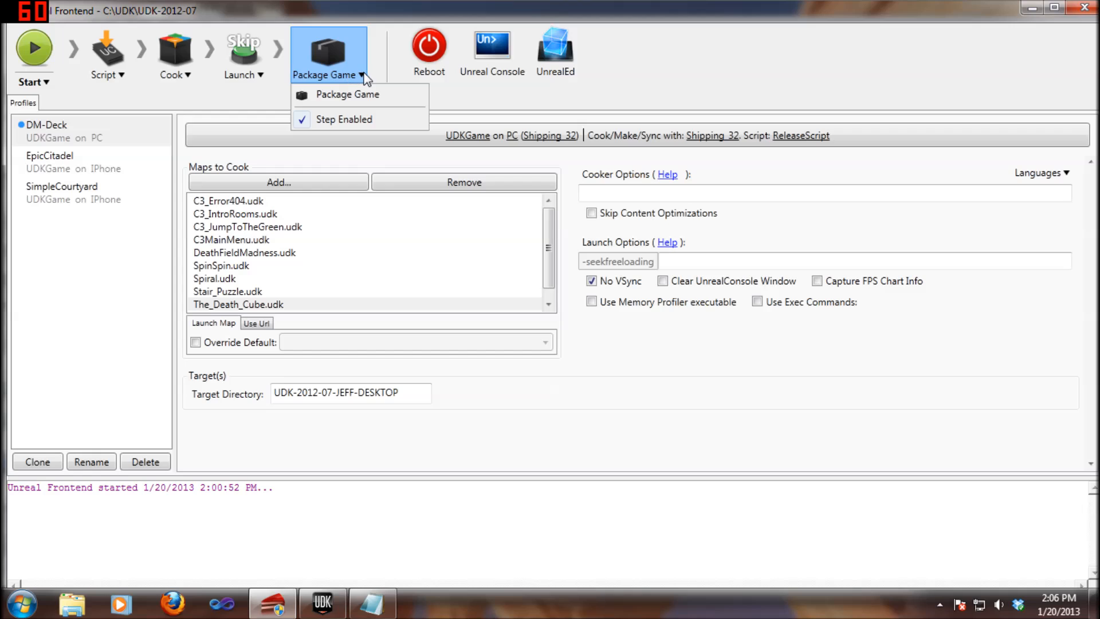
pyautogui.click(363, 77)
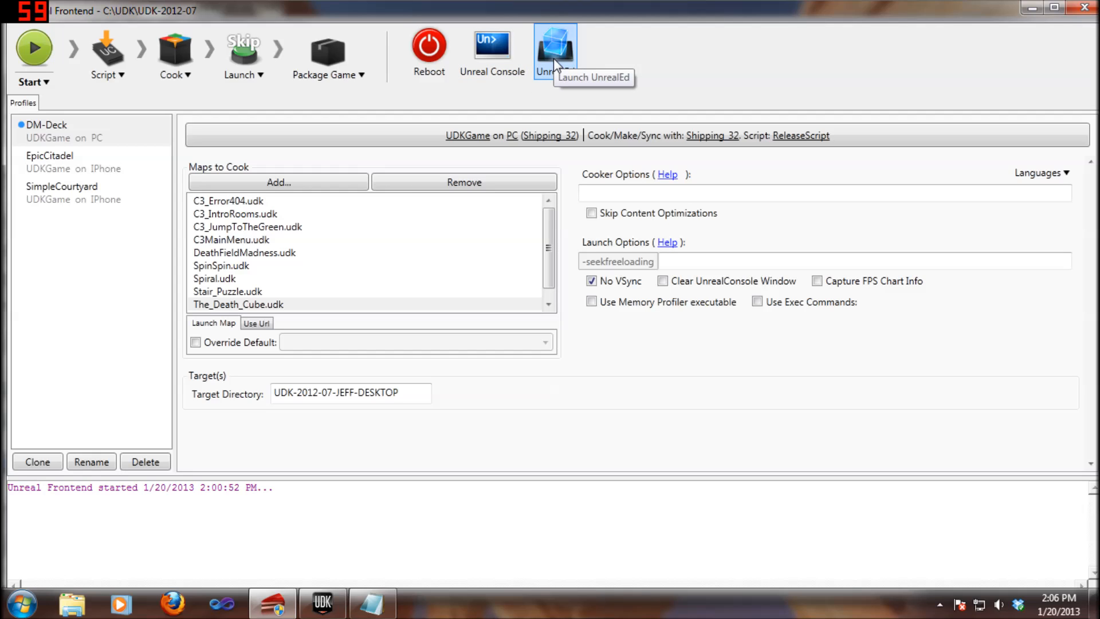
pyautogui.click(23, 605)
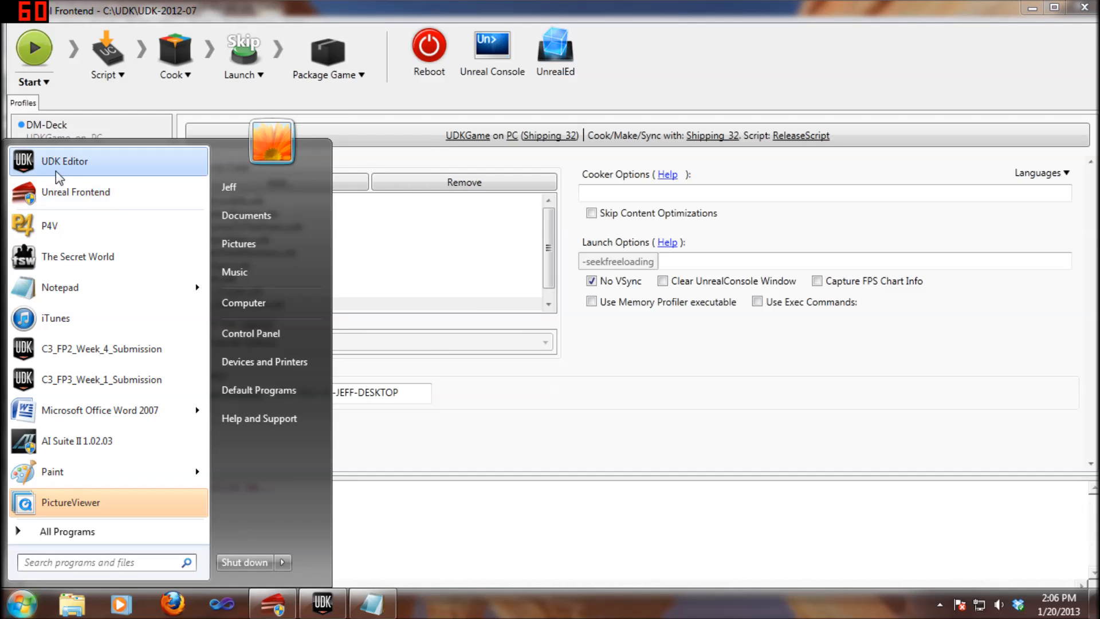
pyautogui.click(622, 78)
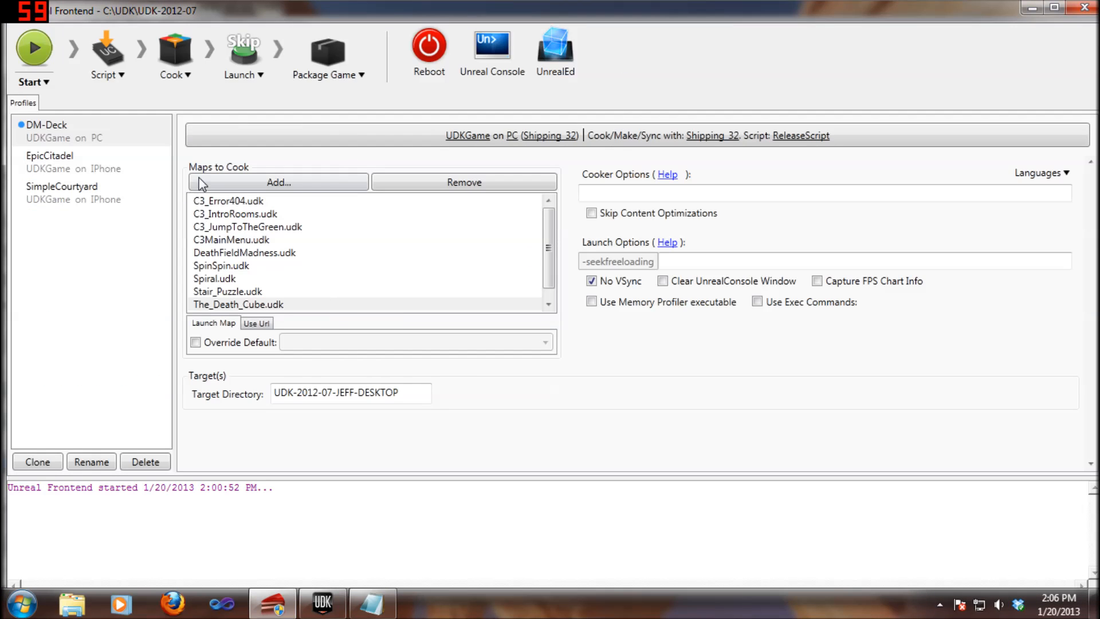
pyautogui.click(41, 134)
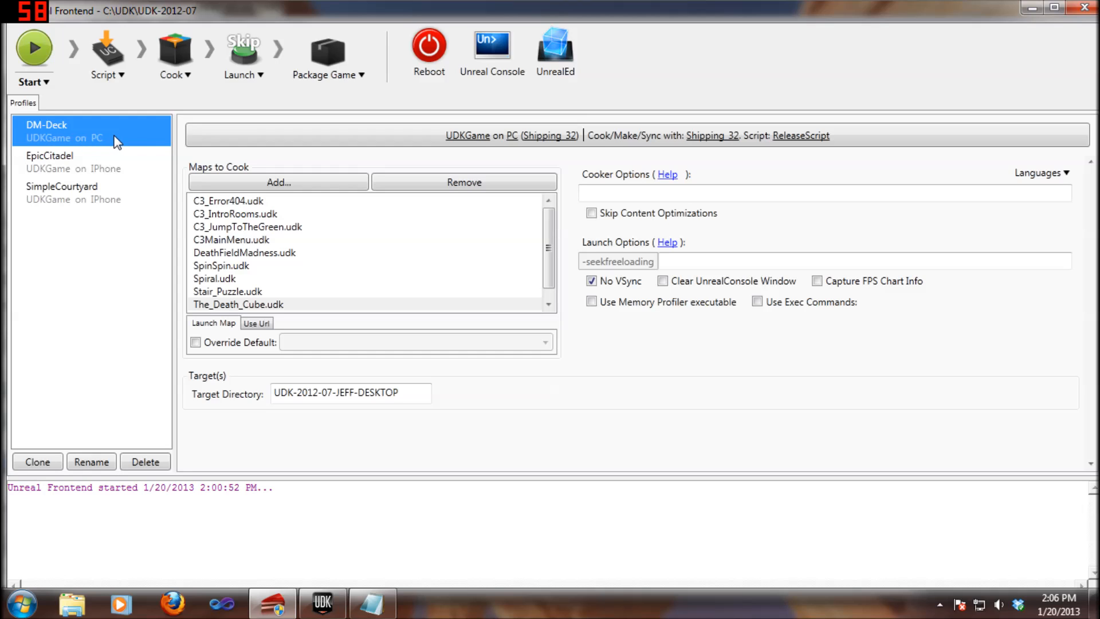
pyautogui.click(384, 160)
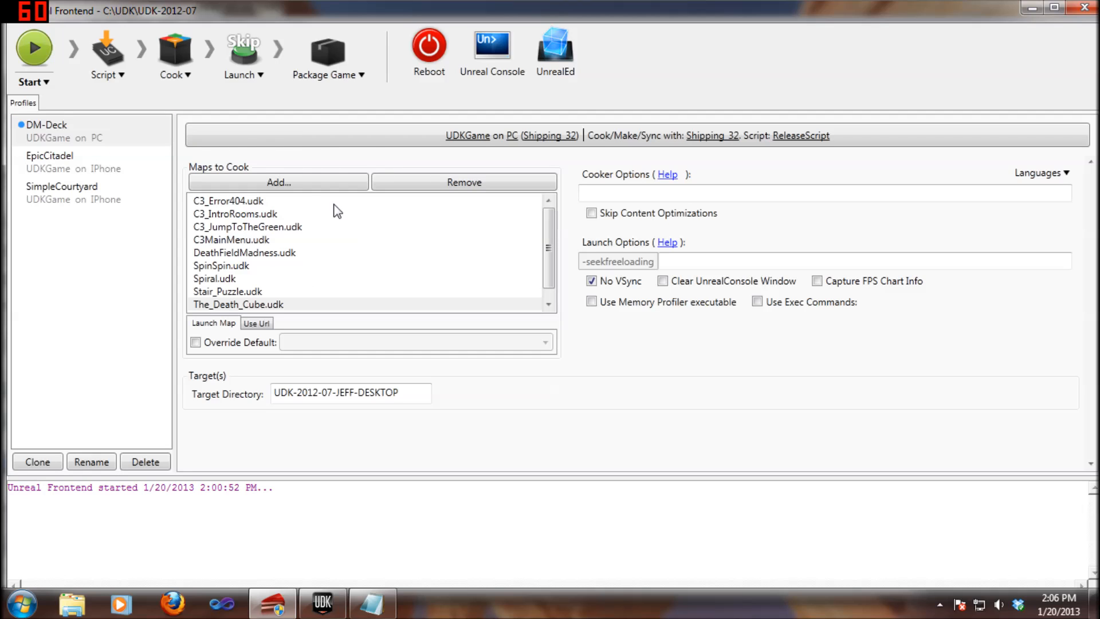
# Review the maps to cook in the DM-Deck profile, from C3_Error404.udk down to The_Winding_Path.udk
pyautogui.click(295, 227)
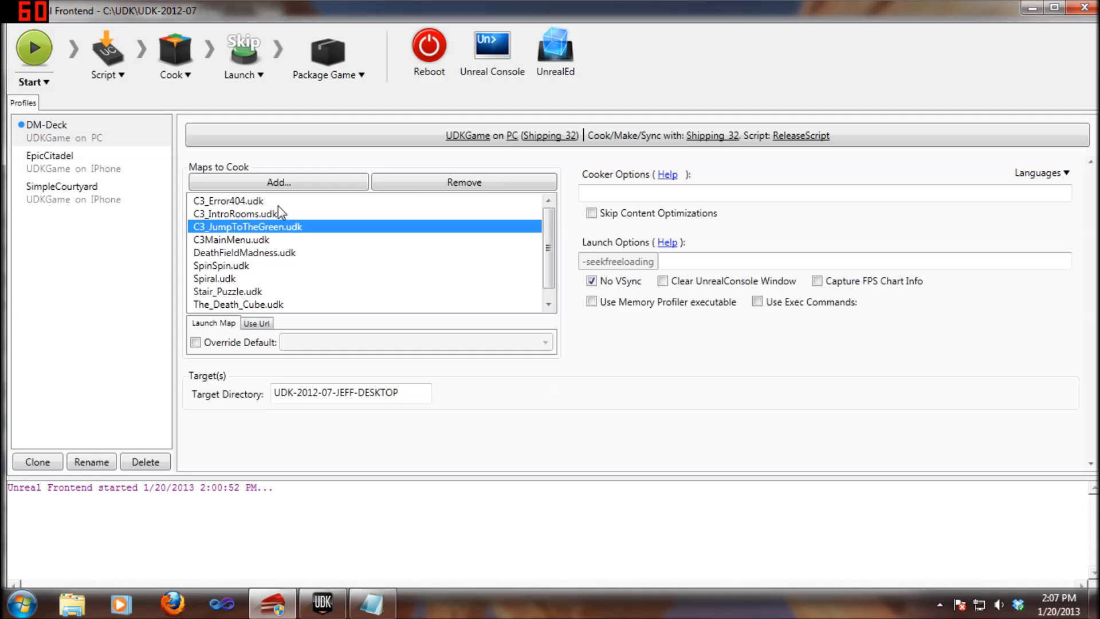
pyautogui.click(278, 205)
pyautogui.click(273, 213)
pyautogui.click(283, 227)
pyautogui.click(279, 241)
pyautogui.click(279, 252)
pyautogui.click(238, 267)
pyautogui.click(238, 290)
pyautogui.click(258, 304)
pyautogui.scroll(-1, 279, 297)
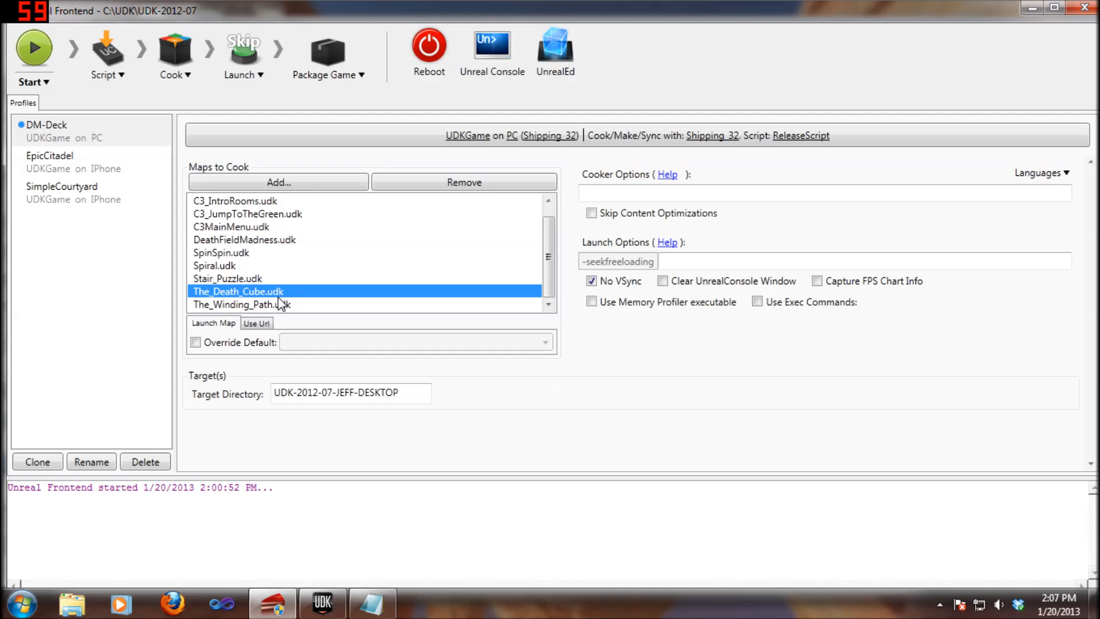
pyautogui.click(260, 276)
pyautogui.click(257, 252)
pyautogui.click(264, 239)
pyautogui.scroll(1, 268, 229)
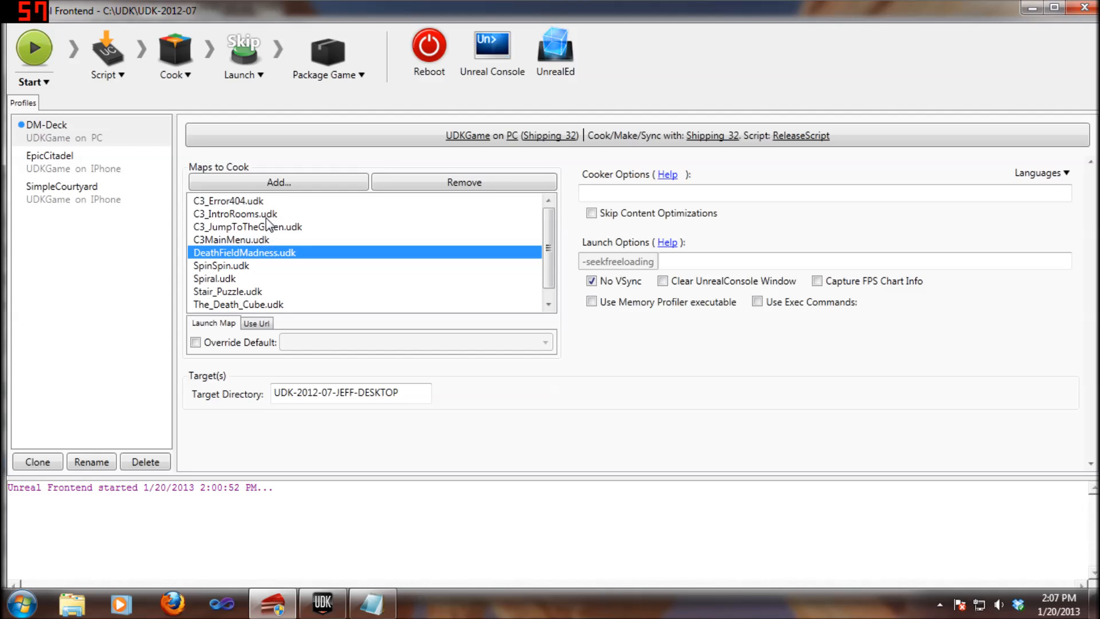
pyautogui.scroll(-1, 262, 281)
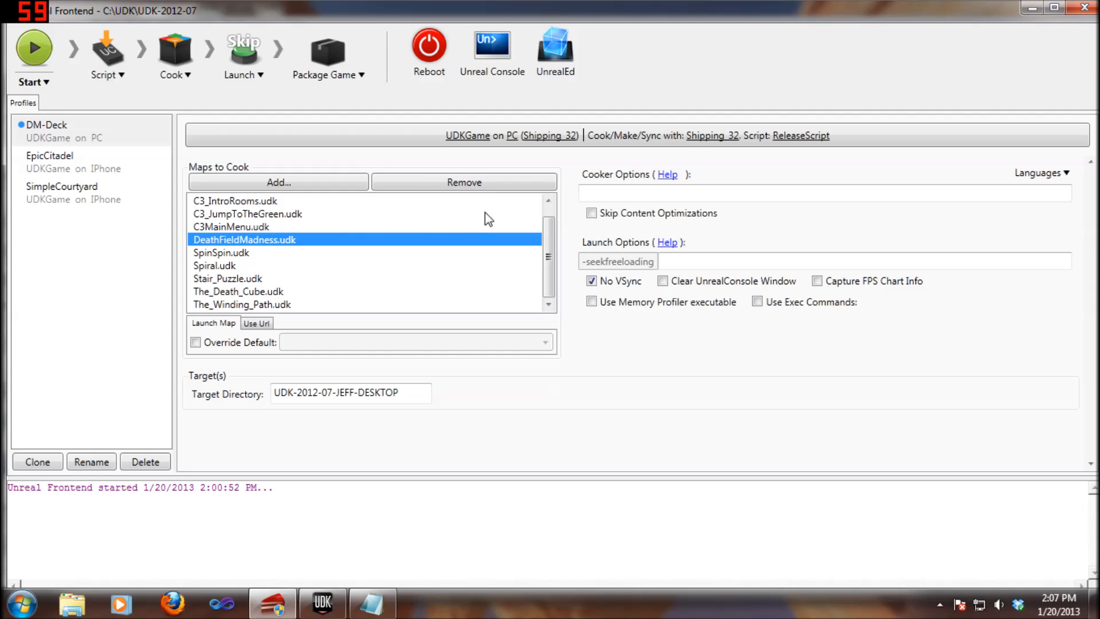
pyautogui.click(250, 225)
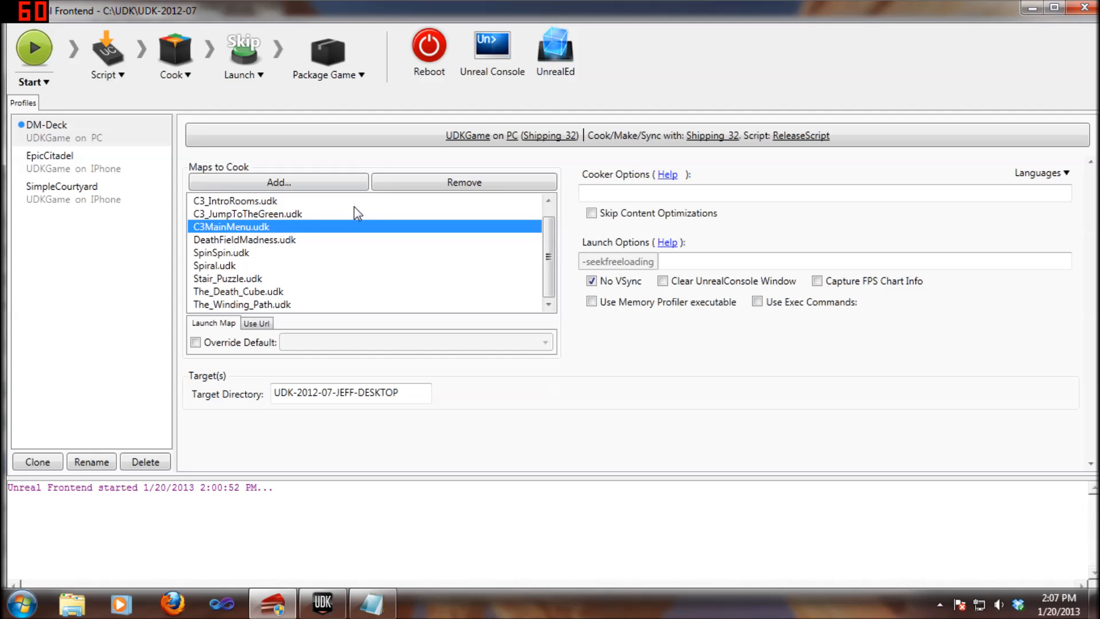
# Remove C3_Error404.udk from the maps to cook
pyautogui.scroll(1, 275, 198)
pyautogui.click(247, 201)
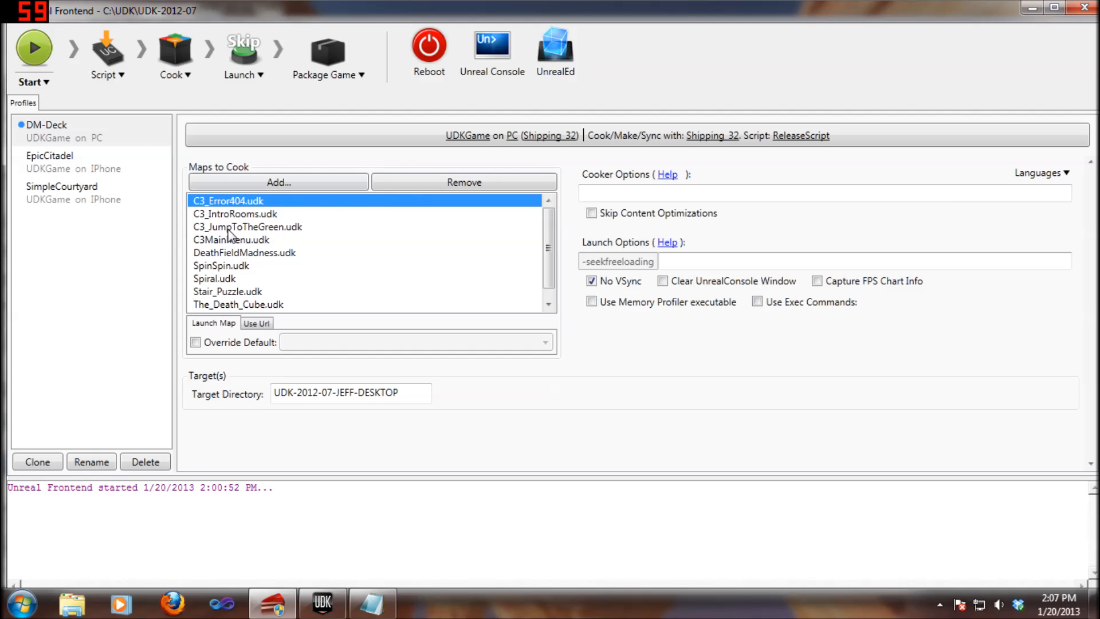
pyautogui.click(445, 181)
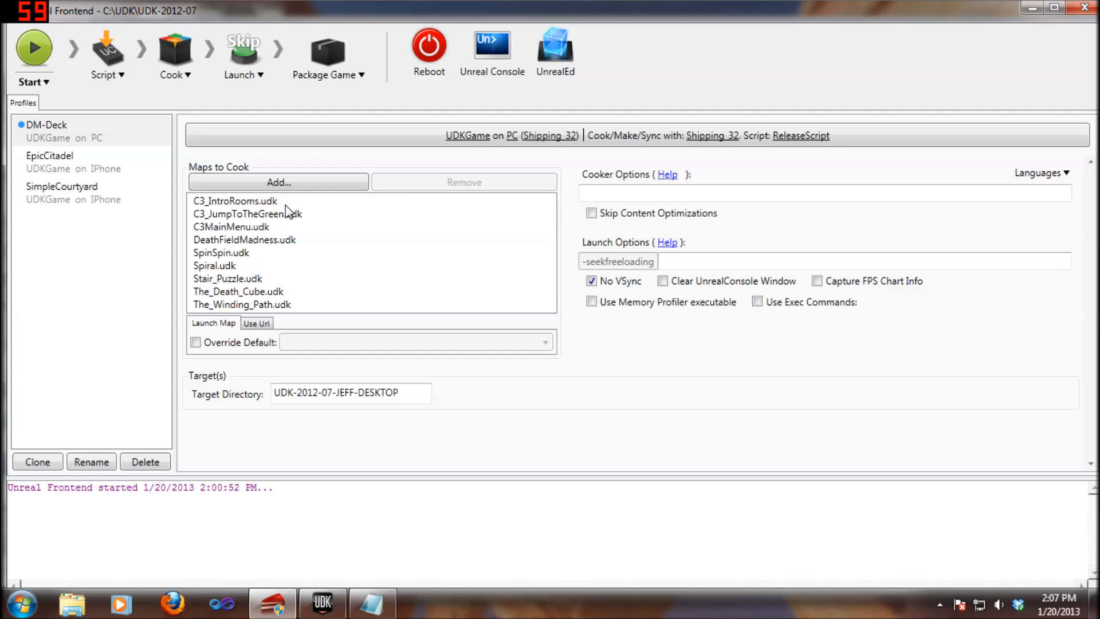
# Try selecting several maps to cook at once, from C3_IntroRooms.udk through DeathFieldMadness.udk
pyautogui.click(285, 205)
pyautogui.keyDown('shift'); pyautogui.click(277, 241); pyautogui.keyUp('shift')
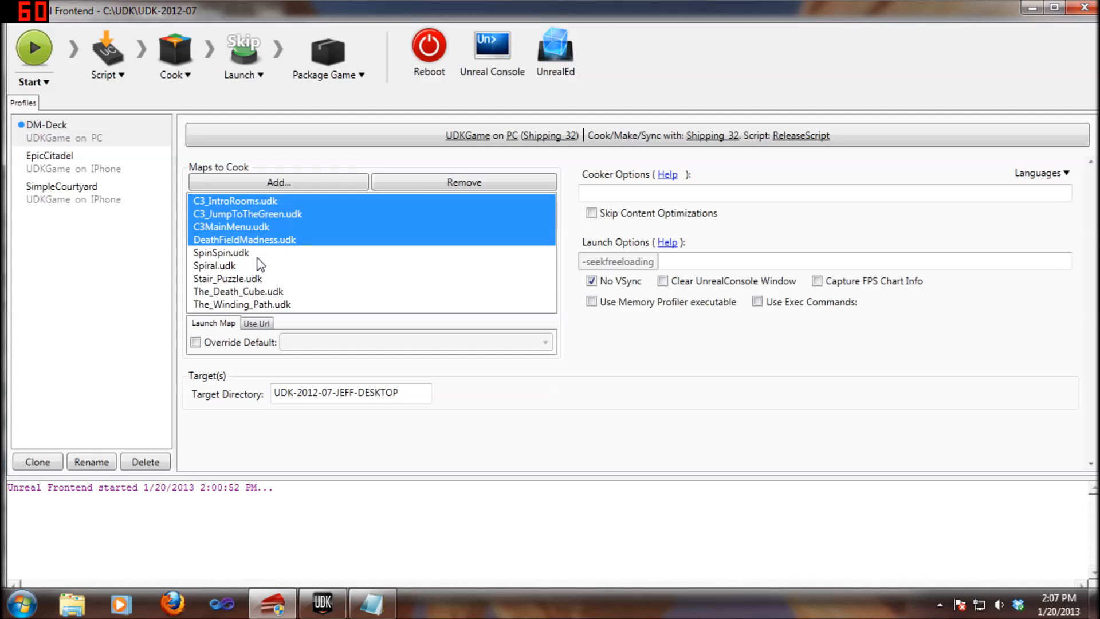
pyautogui.keyDown('ctrl'); pyautogui.click(262, 227); pyautogui.keyUp('ctrl')
pyautogui.keyDown('ctrl'); pyautogui.click(293, 213); pyautogui.keyUp('ctrl')
pyautogui.keyDown('ctrl'); pyautogui.click(288, 238); pyautogui.keyUp('ctrl')
pyautogui.click(259, 218)
pyautogui.click(249, 200)
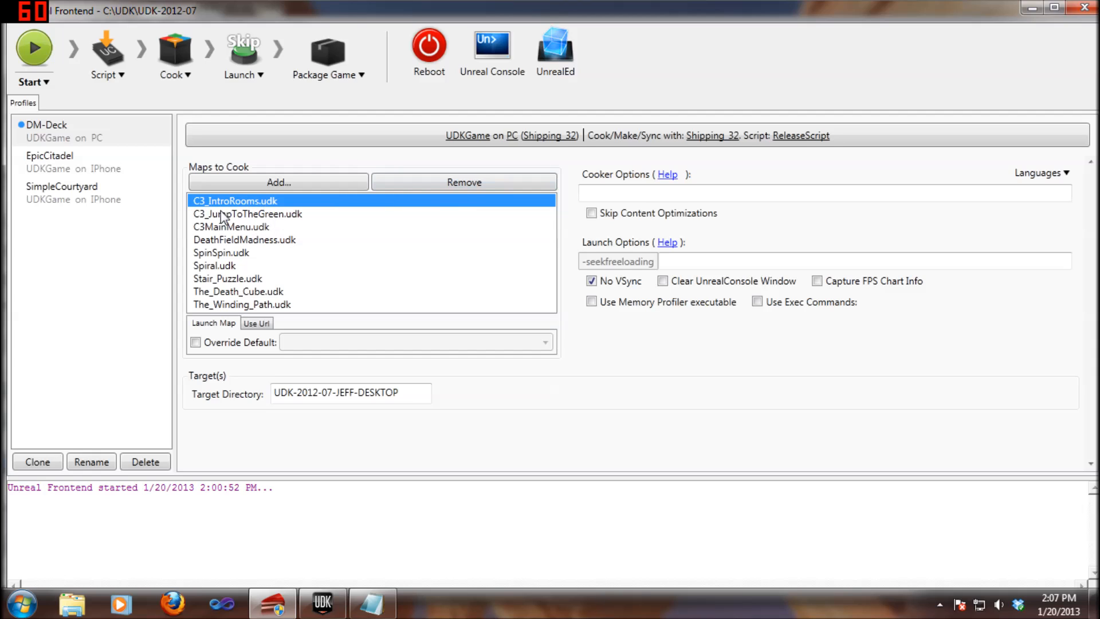
# Add C3_Error404.udk to the maps to cook from the available map files
pyautogui.click(314, 181)
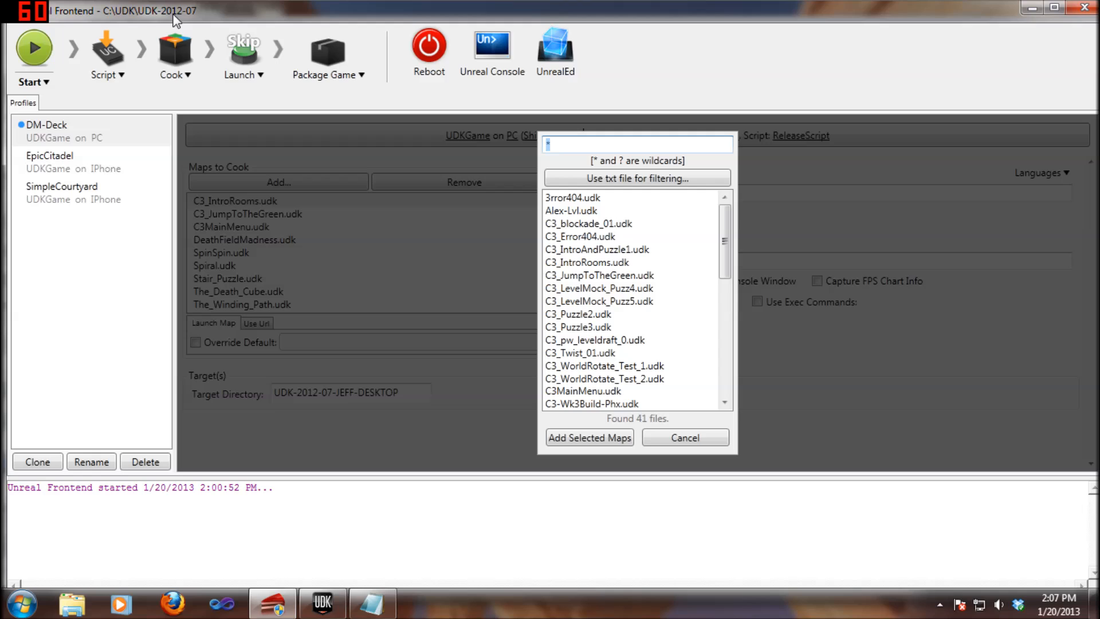
pyautogui.click(590, 237)
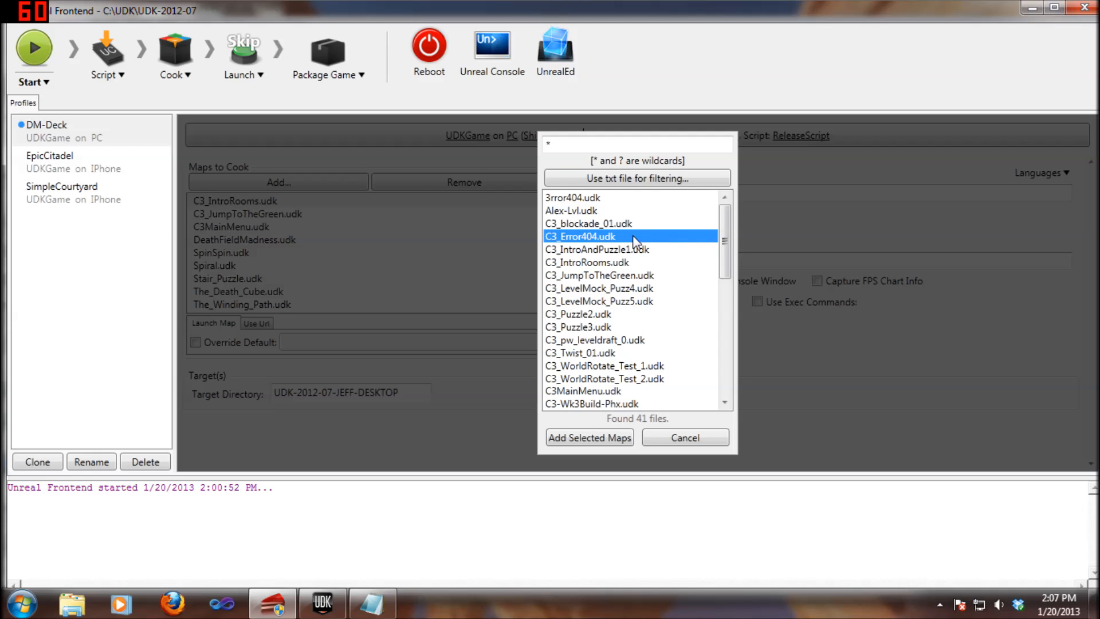
pyautogui.click(616, 277)
pyautogui.keyDown('shift'); pyautogui.click(624, 365); pyautogui.keyUp('shift')
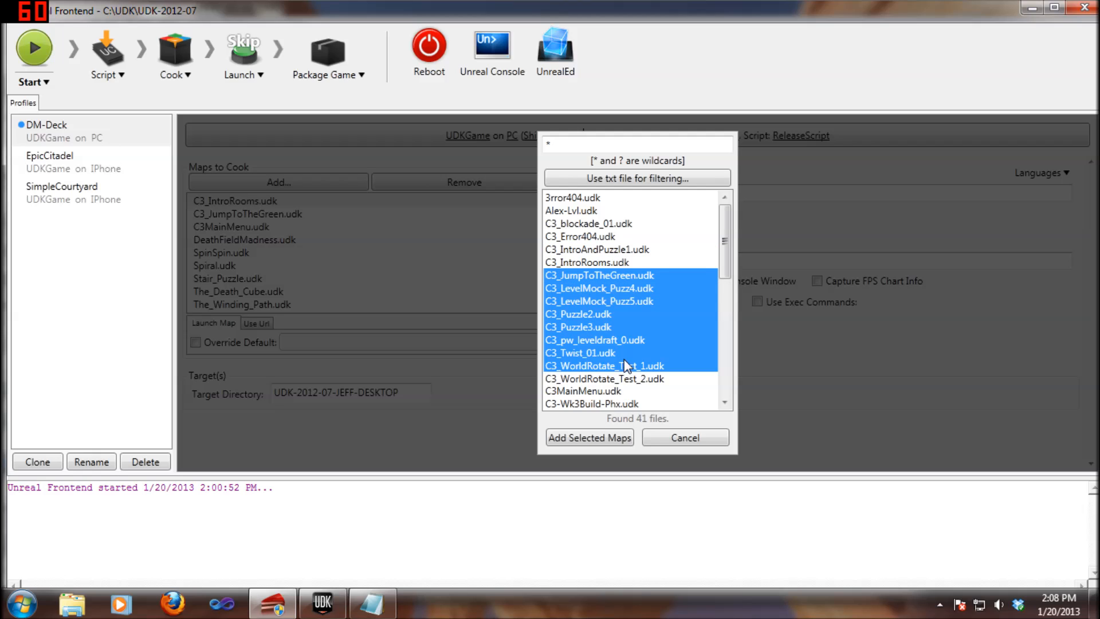
pyautogui.click(600, 236)
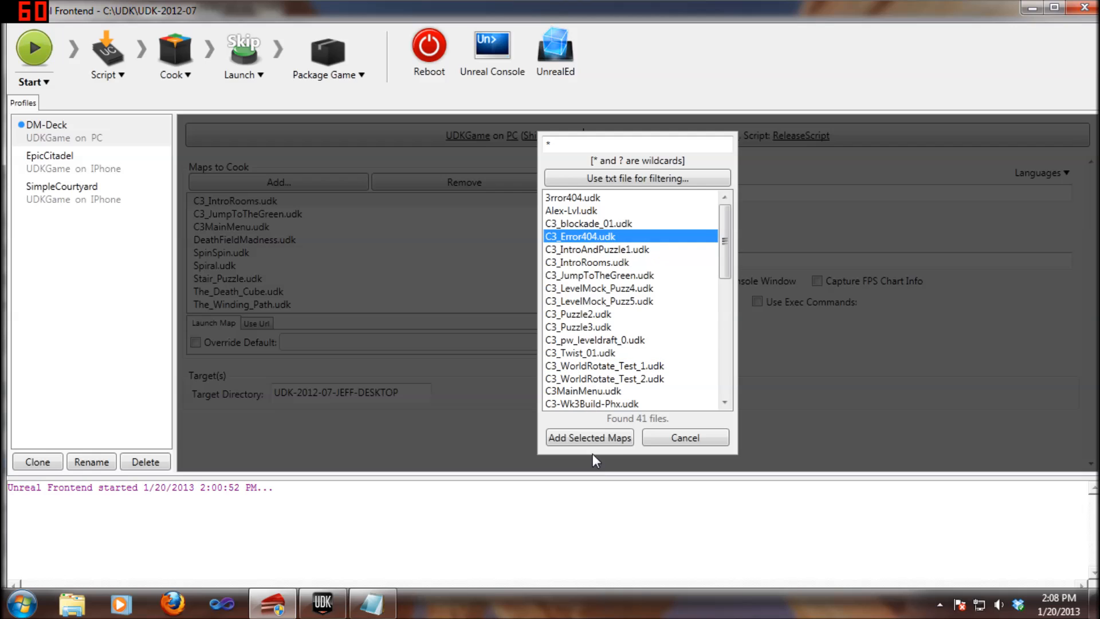
pyautogui.click(590, 437)
# Check the updated list of maps to cook and look at the launch map's URL option
pyautogui.click(280, 213)
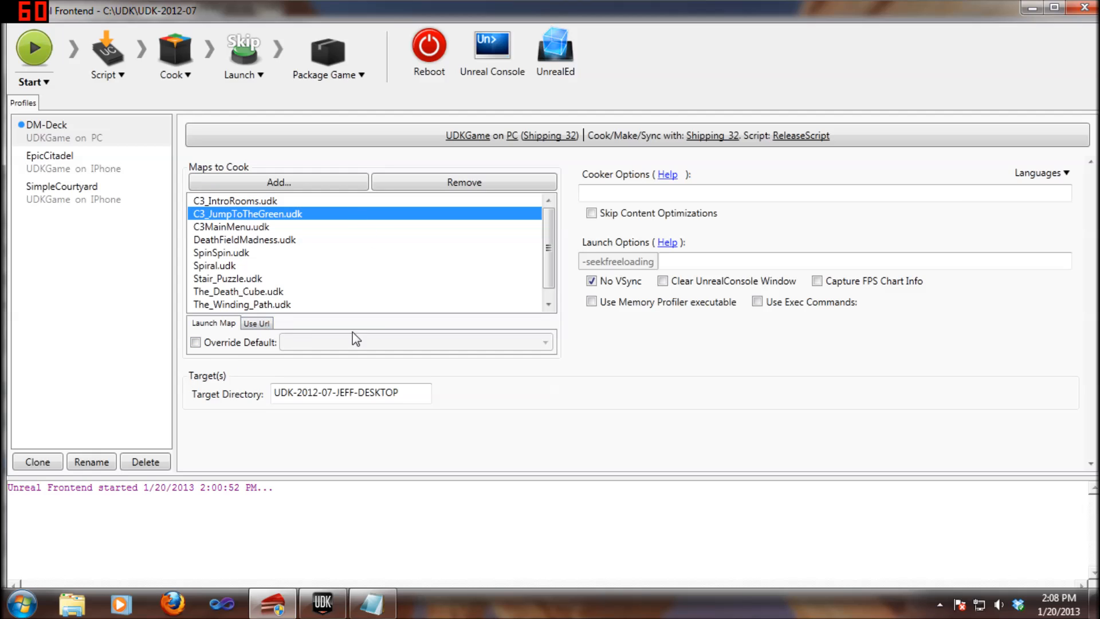
pyautogui.click(252, 206)
pyautogui.click(279, 240)
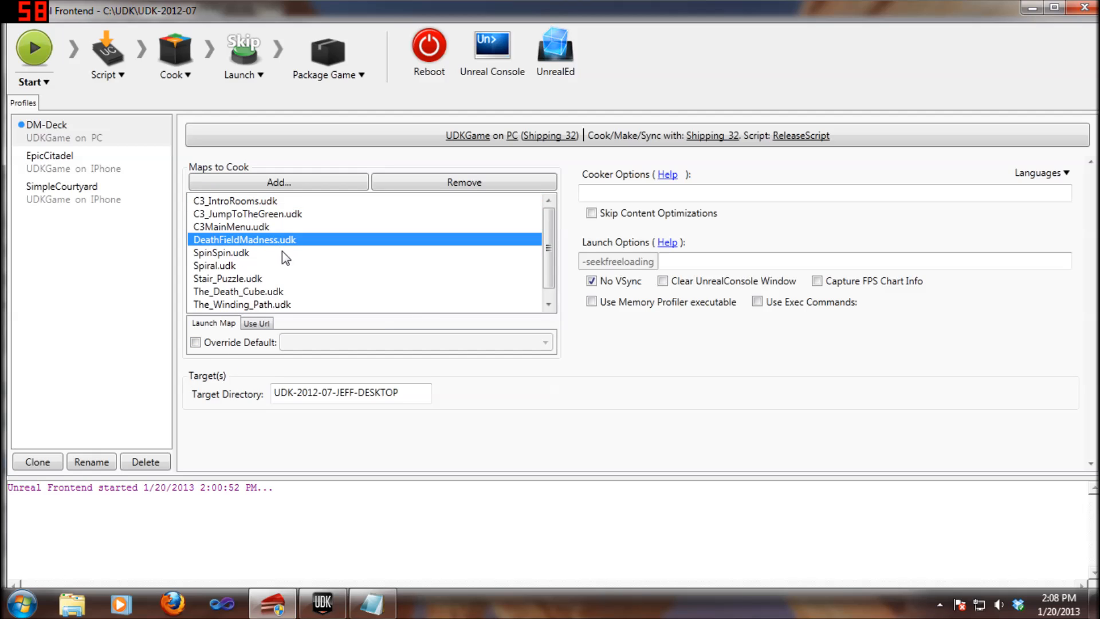
pyautogui.scroll(-1, 252, 278)
pyautogui.scroll(1, 286, 248)
pyautogui.moveTo(282, 205); pyautogui.dragTo(282, 252)
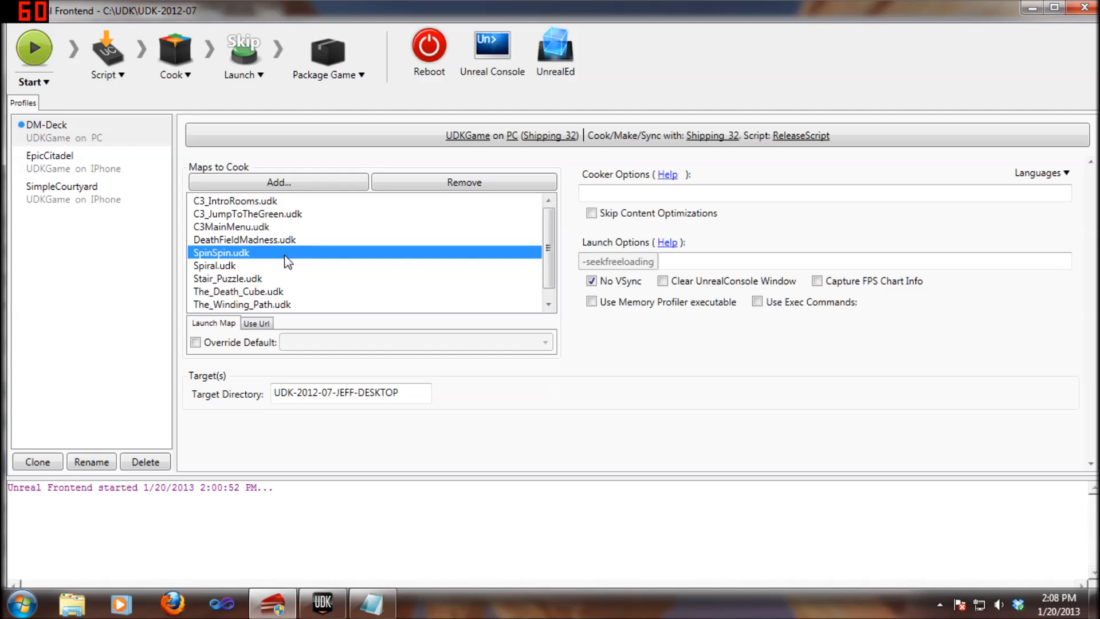
pyautogui.click(258, 325)
pyautogui.click(214, 323)
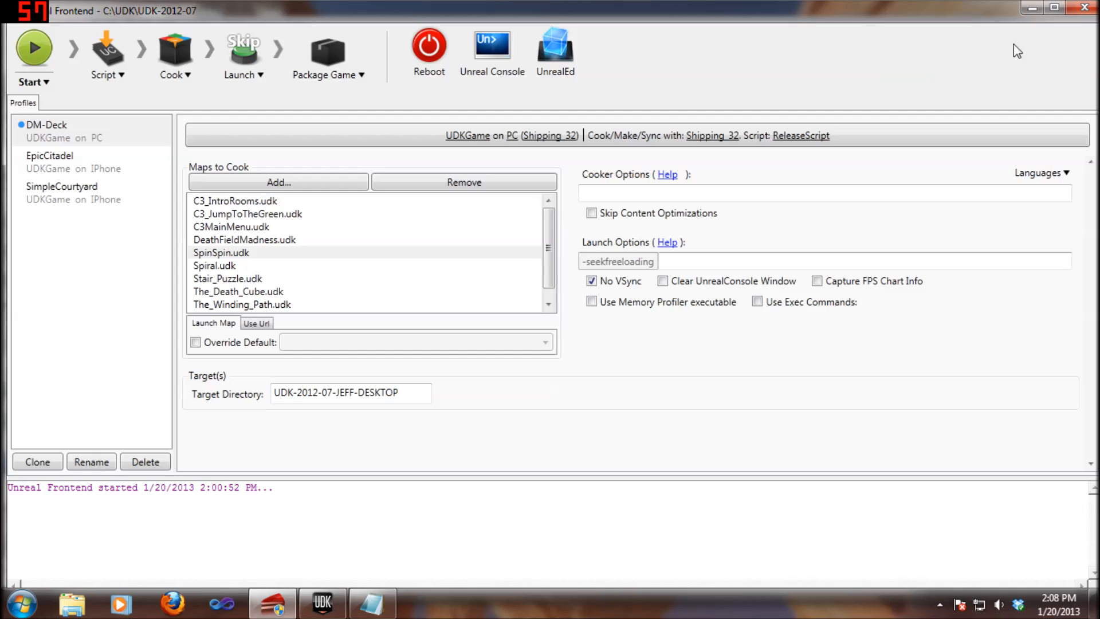
# Switch to the Unreal Development Kit editor and view the whole JumpToTheGreen level from outside
pyautogui.click(1028, 10)
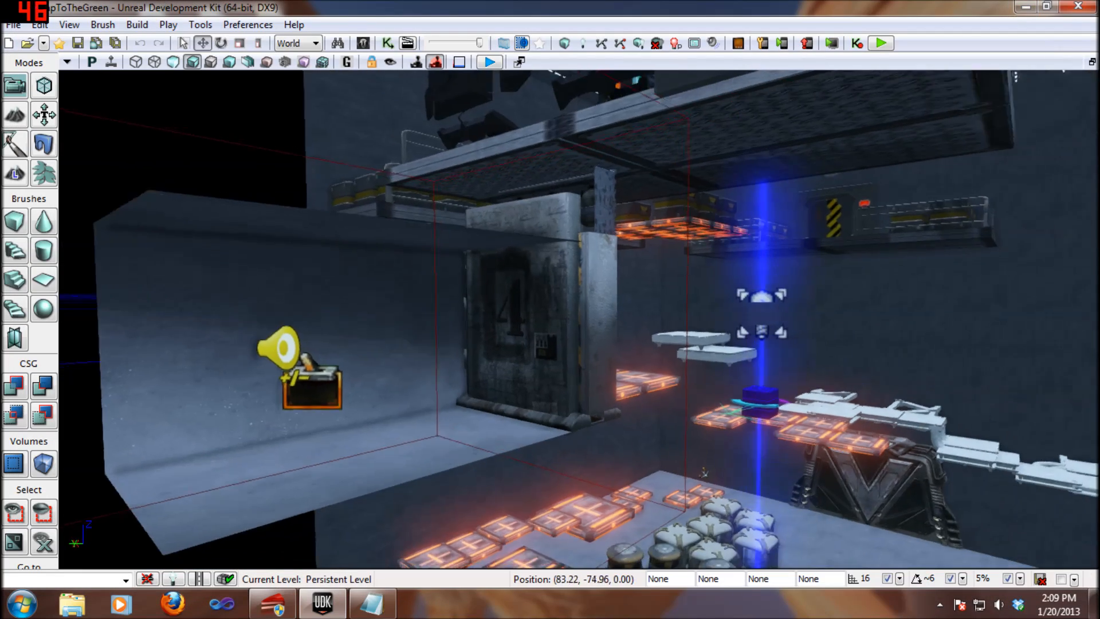
pyautogui.moveTo(579, 321); pyautogui.dragTo(558, 294)
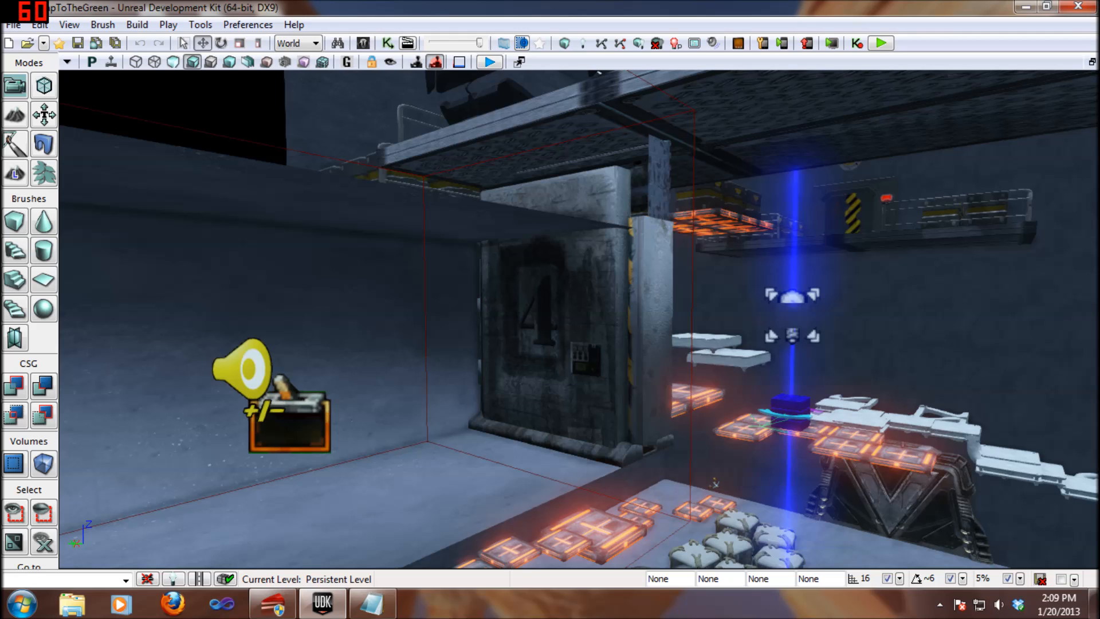
pyautogui.moveTo(559, 293); pyautogui.dragTo(533, 321)
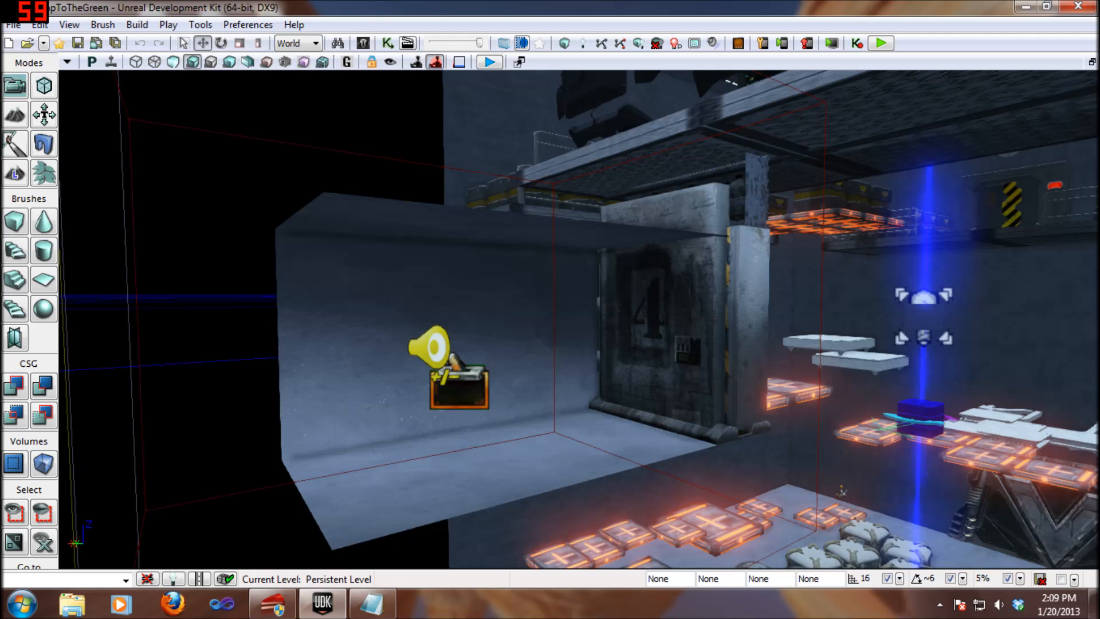
pyautogui.moveTo(533, 321); pyautogui.dragTo(610, 414)
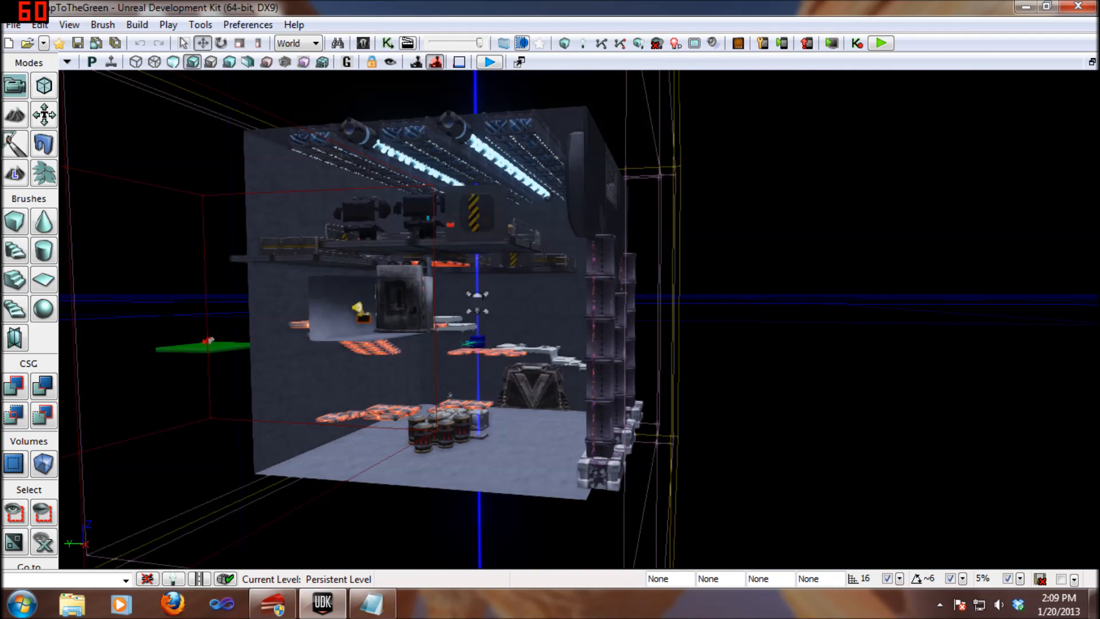
# Select the trigger in the exit room beside door 4 and bring up the Level Exit sequence in UnrealKismet beside it
pyautogui.moveTo(550, 367); pyautogui.dragTo(496, 187)
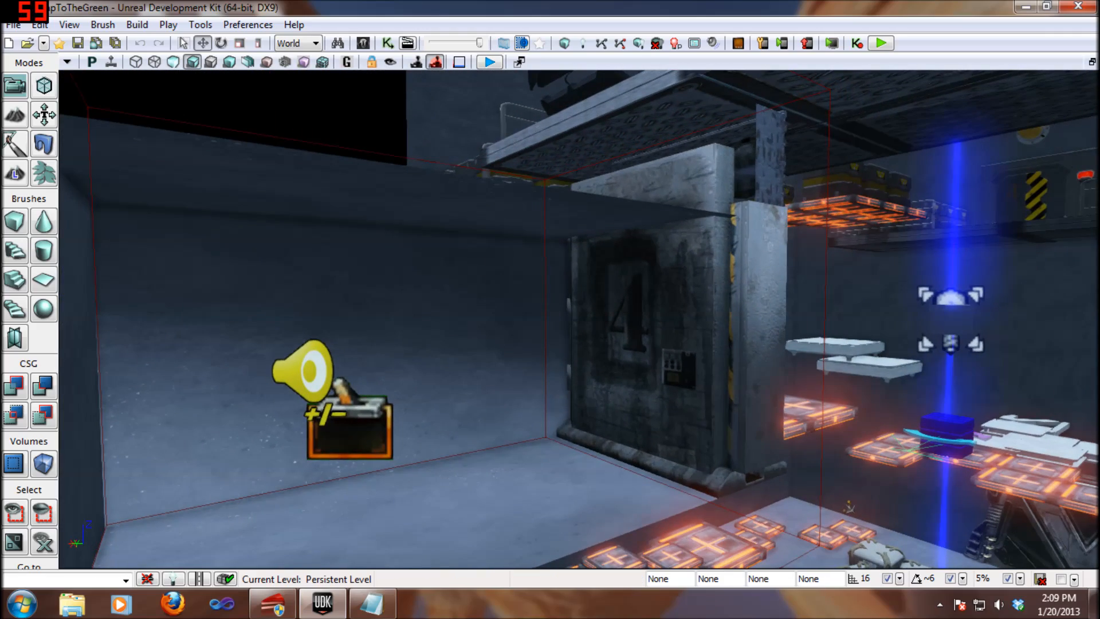
pyautogui.click(351, 430)
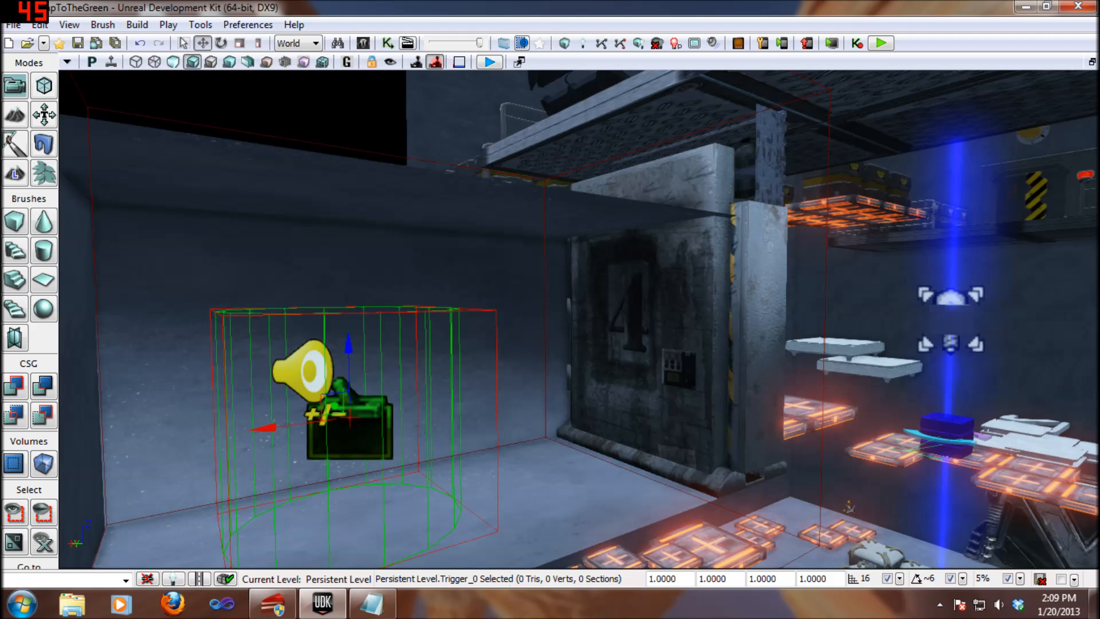
pyautogui.click(388, 42)
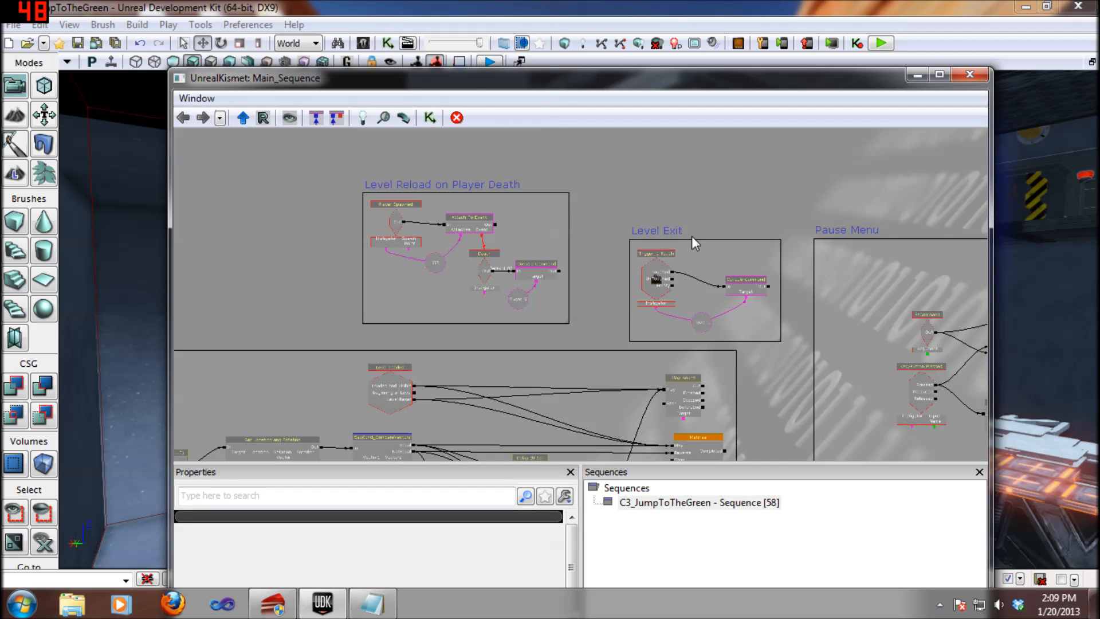
pyautogui.moveTo(554, 85); pyautogui.dragTo(892, 85)
pyautogui.moveTo(1042, 225); pyautogui.dragTo(682, 178)
pyautogui.scroll(6, 665, 236)
pyautogui.moveTo(663, 235); pyautogui.dragTo(699, 239)
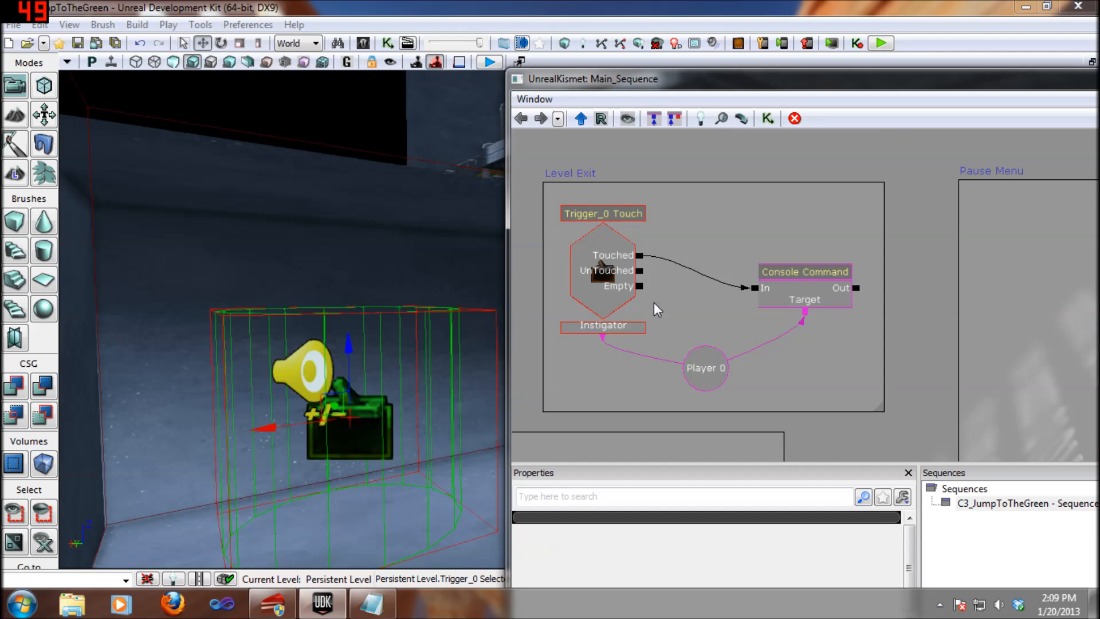
# Inspect the properties of the Trigger_0 Touch event, the Player 0 variable and the Console Command action in Level Exit
pyautogui.click(611, 268)
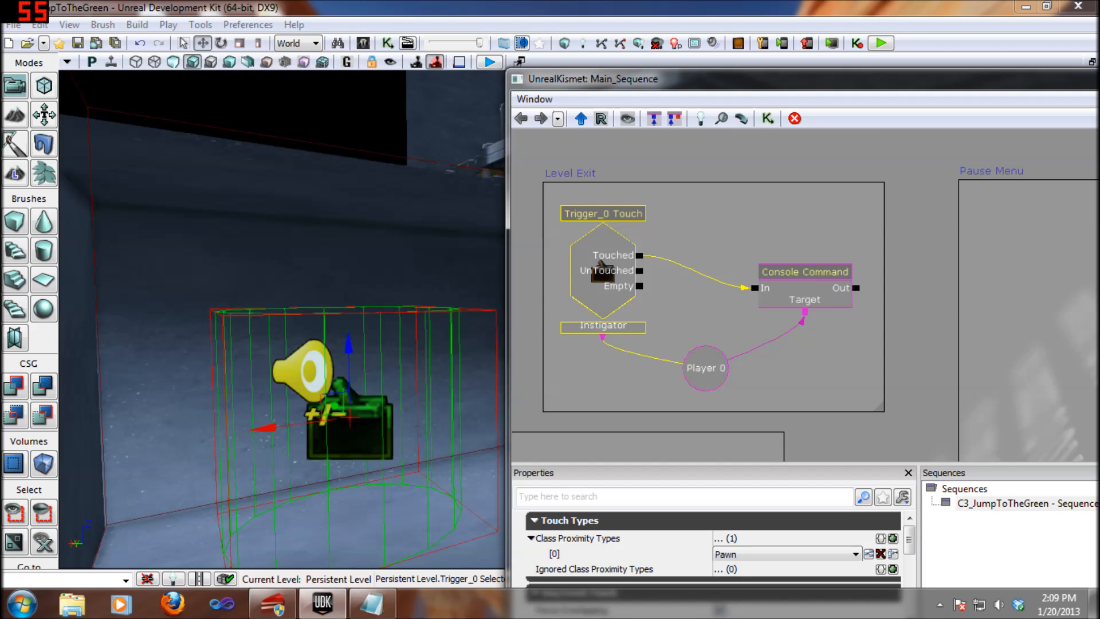
pyautogui.click(694, 369)
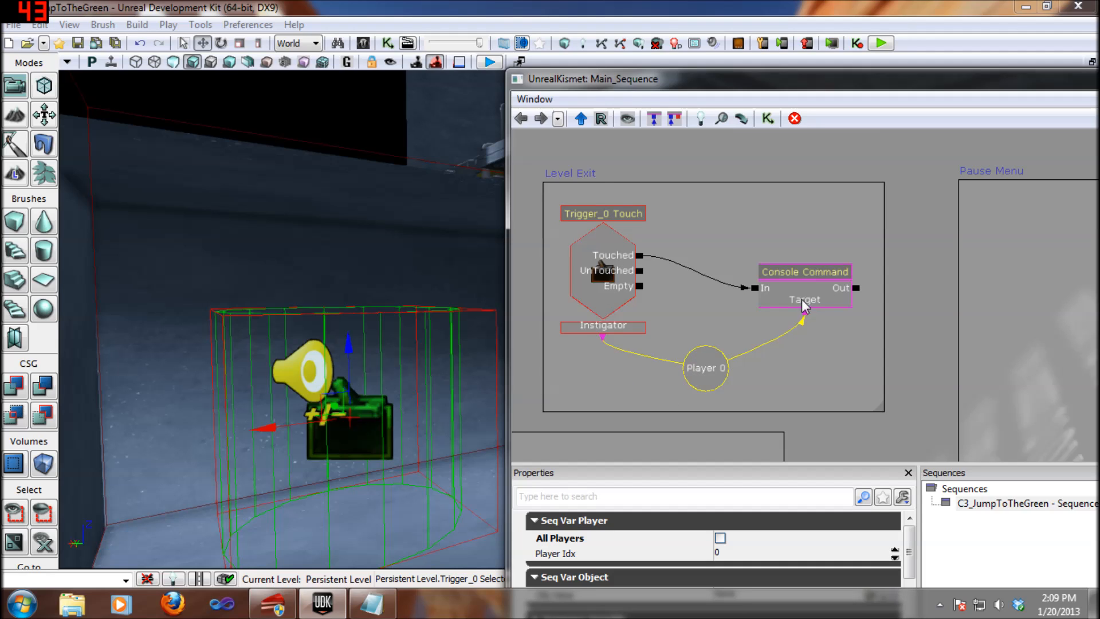
pyautogui.moveTo(801, 227); pyautogui.dragTo(804, 269)
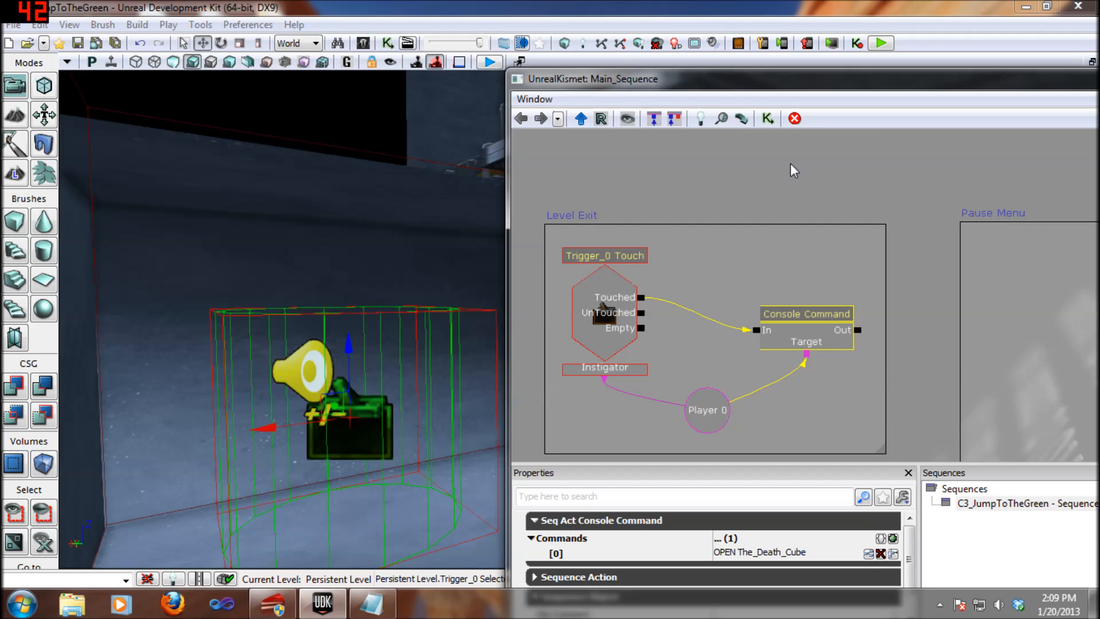
# Try to add a new Console Command action above the Level Exit group
pyautogui.rightClick(790, 164)
pyautogui.moveTo(809, 157)
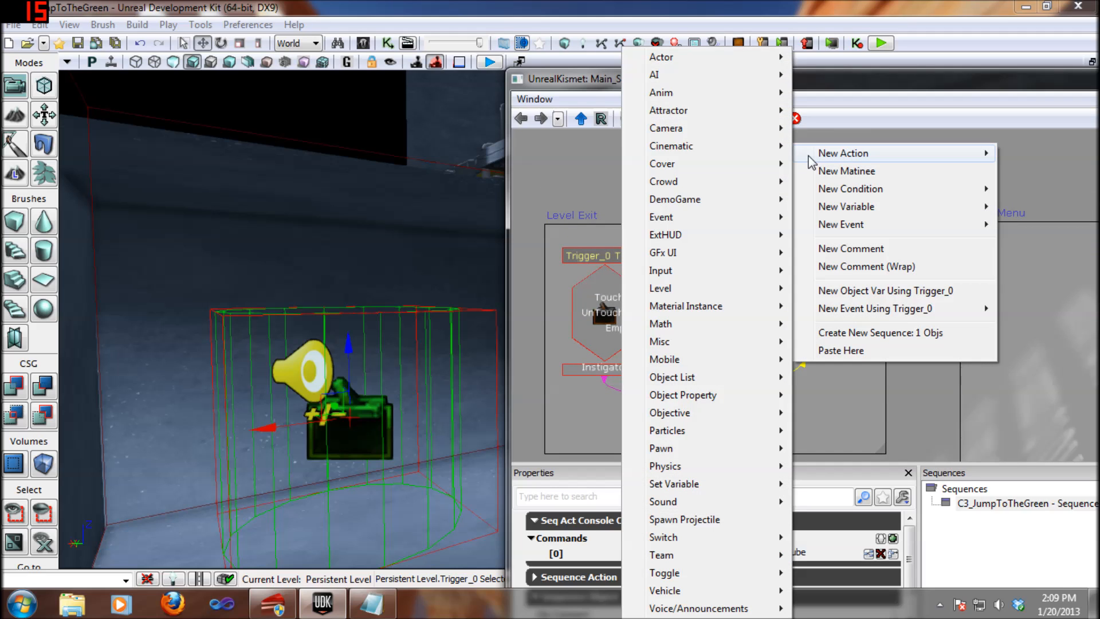
pyautogui.moveTo(690, 340)
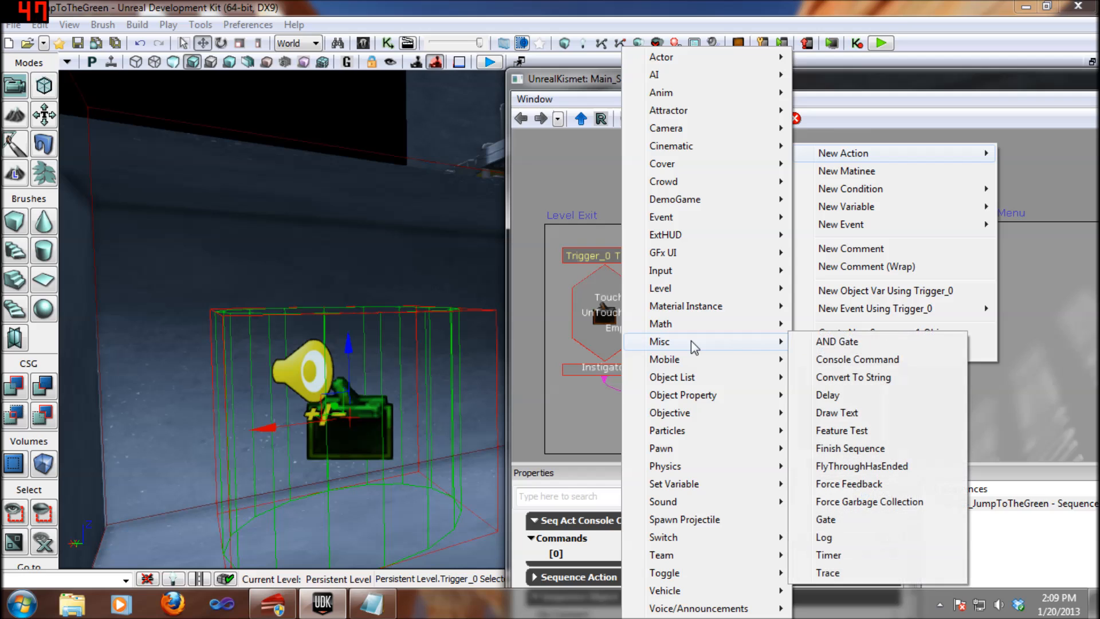
pyautogui.click(852, 357)
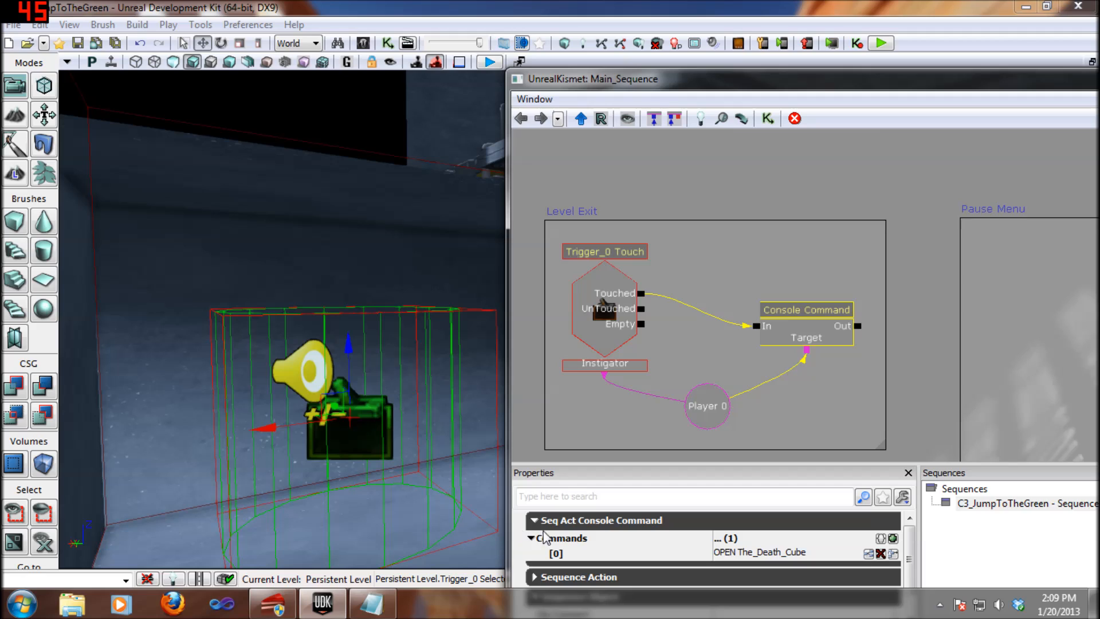
# Examine the Commands array of the Level Exit Console Command and highlight its first entry
pyautogui.click(531, 539)
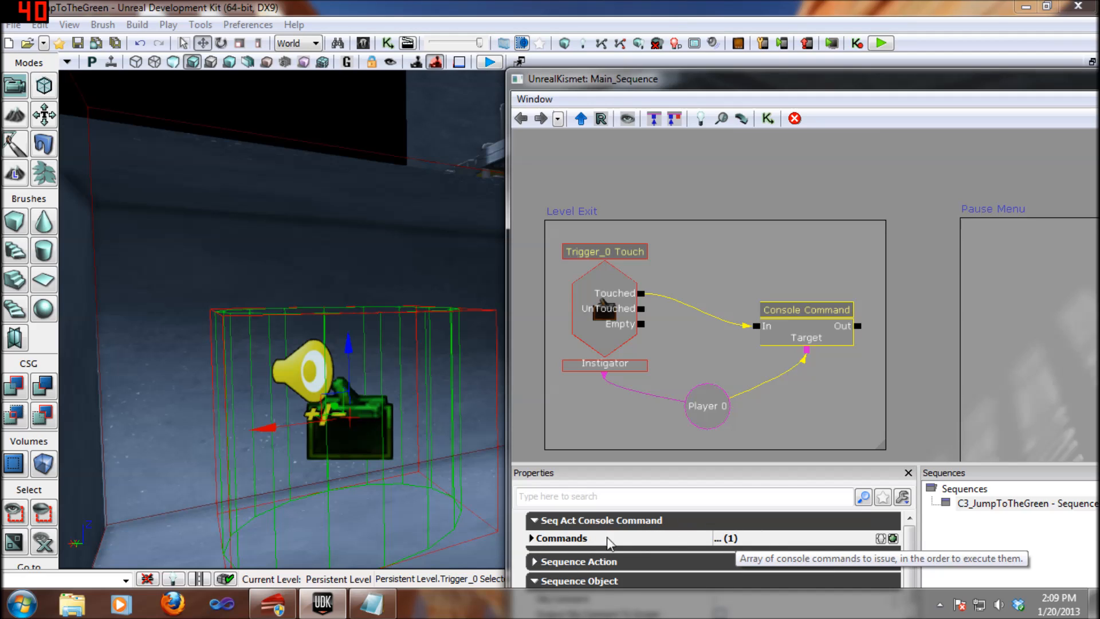
pyautogui.click(532, 538)
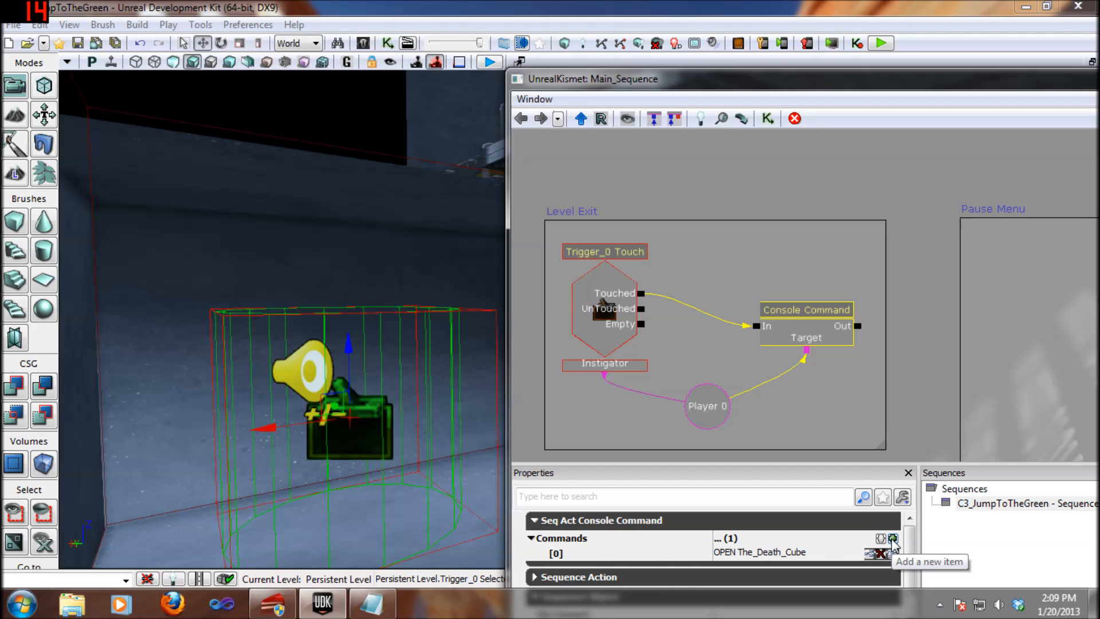
pyautogui.click(747, 553)
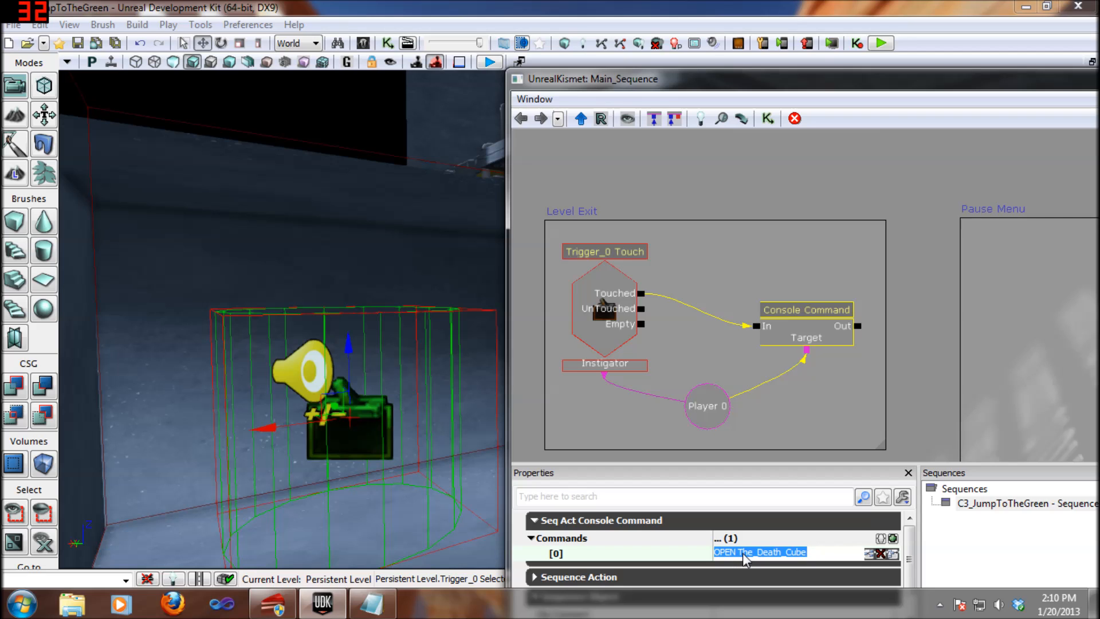
# Compare the map name in the Level Exit console command with The_Death_Cube.udk in Unreal Frontend's list of maps to cook
pyautogui.click(285, 600)
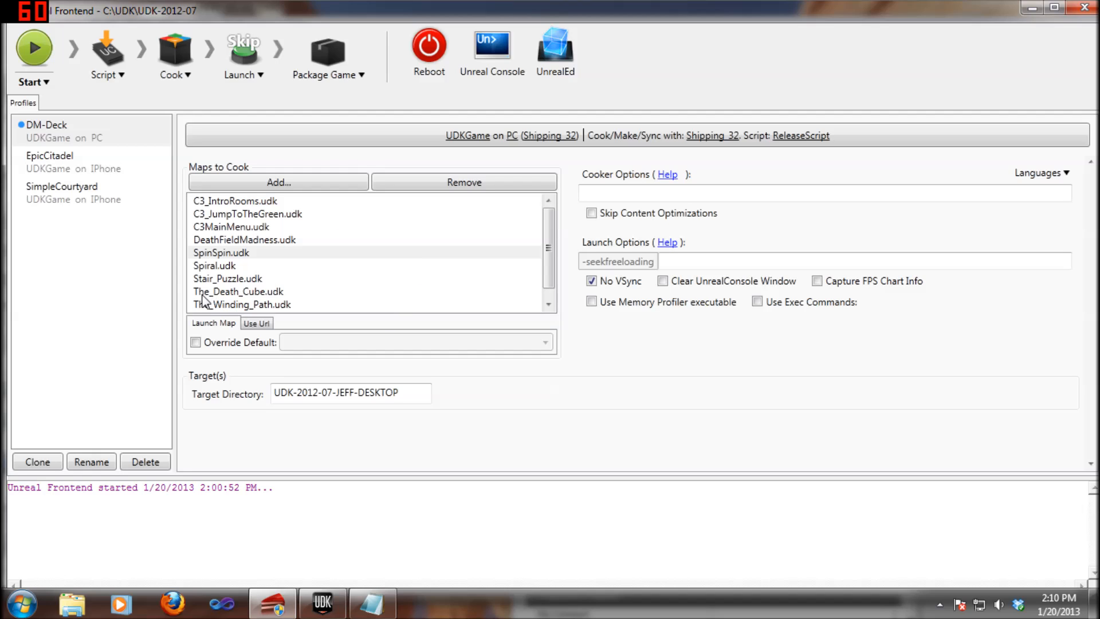
pyautogui.click(274, 293)
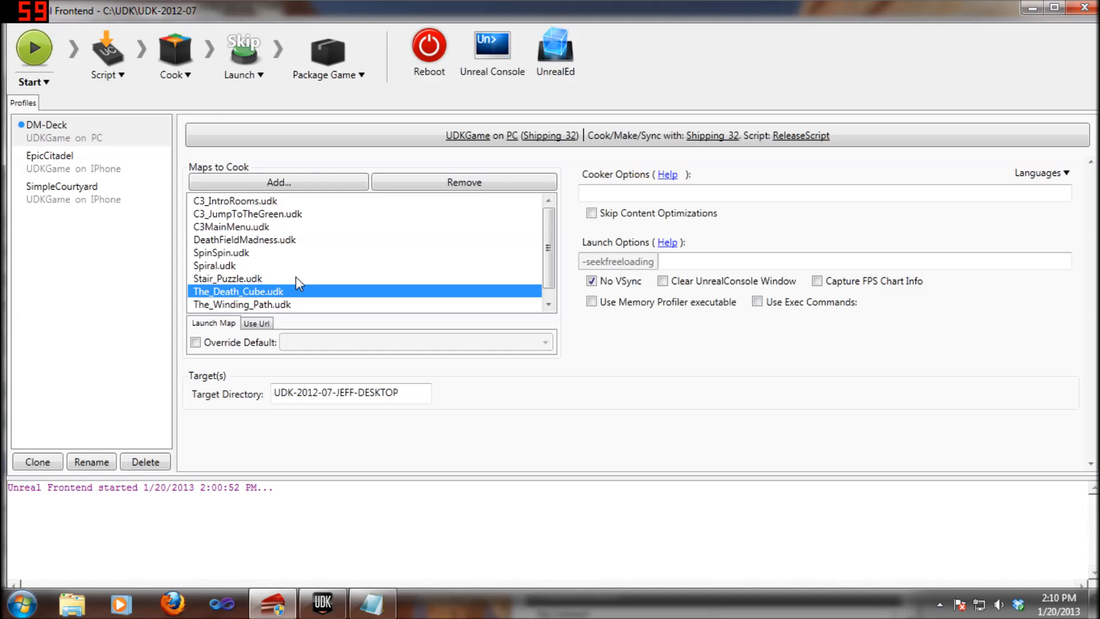
pyautogui.click(324, 605)
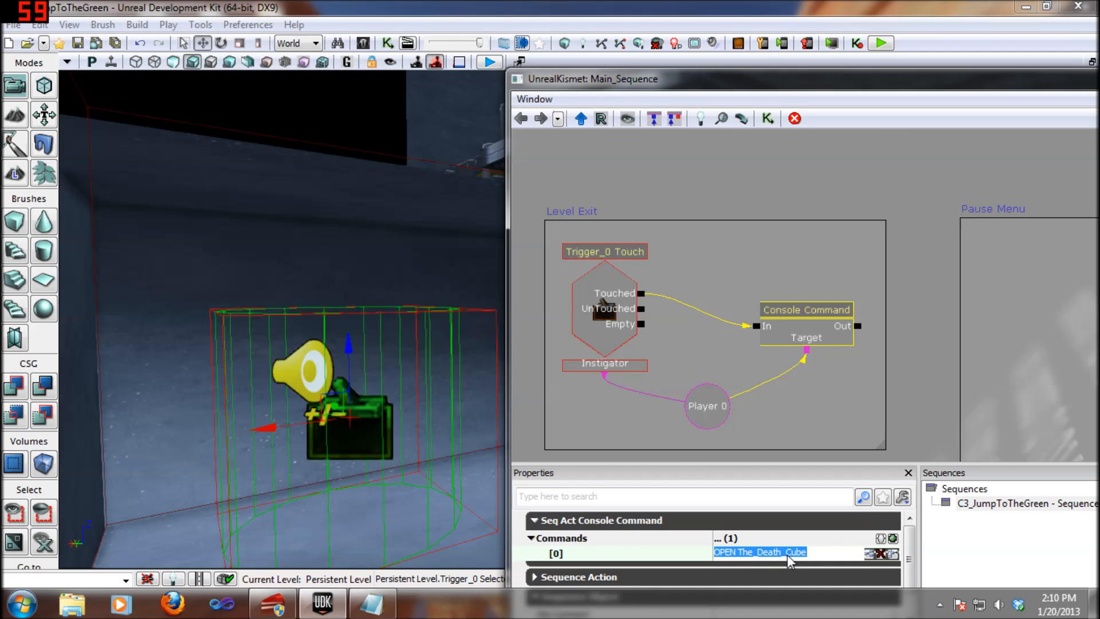
pyautogui.click(273, 603)
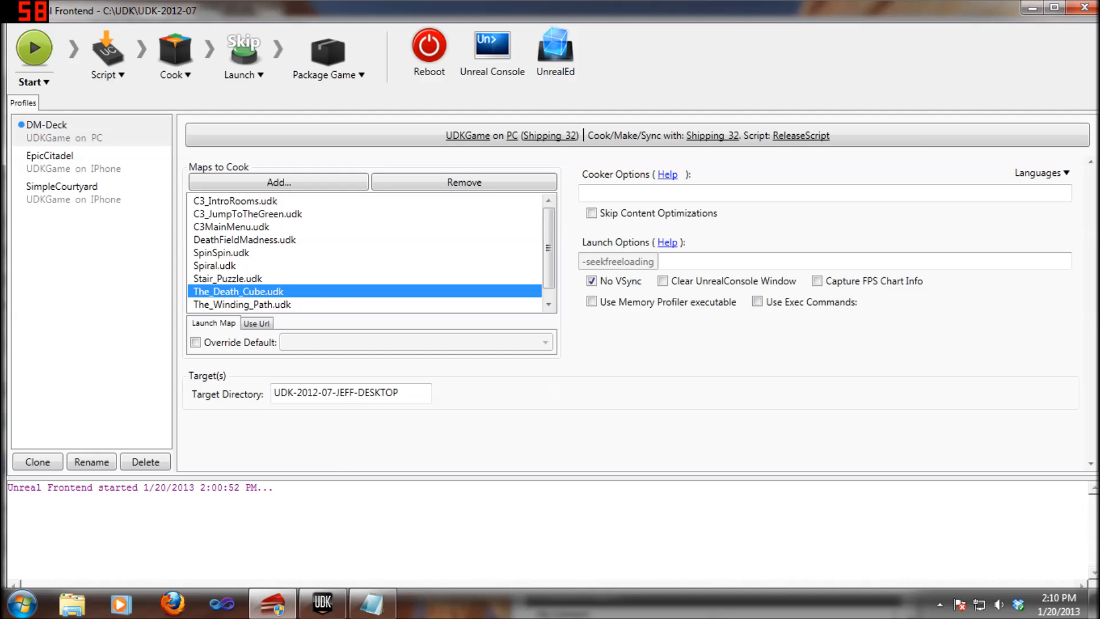
pyautogui.click(323, 602)
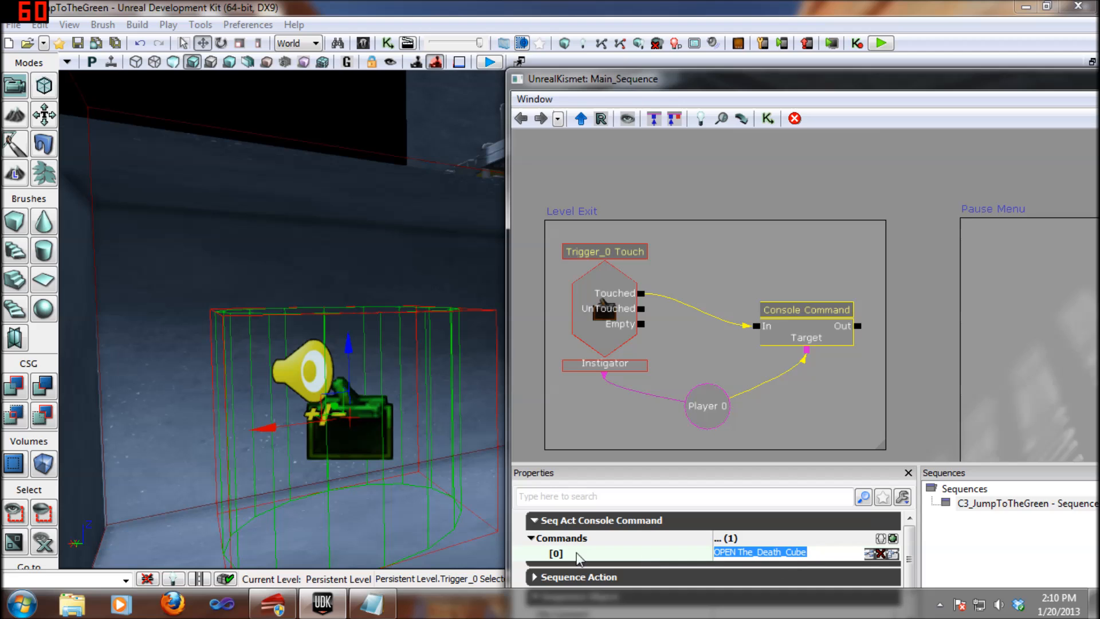
pyautogui.click(273, 603)
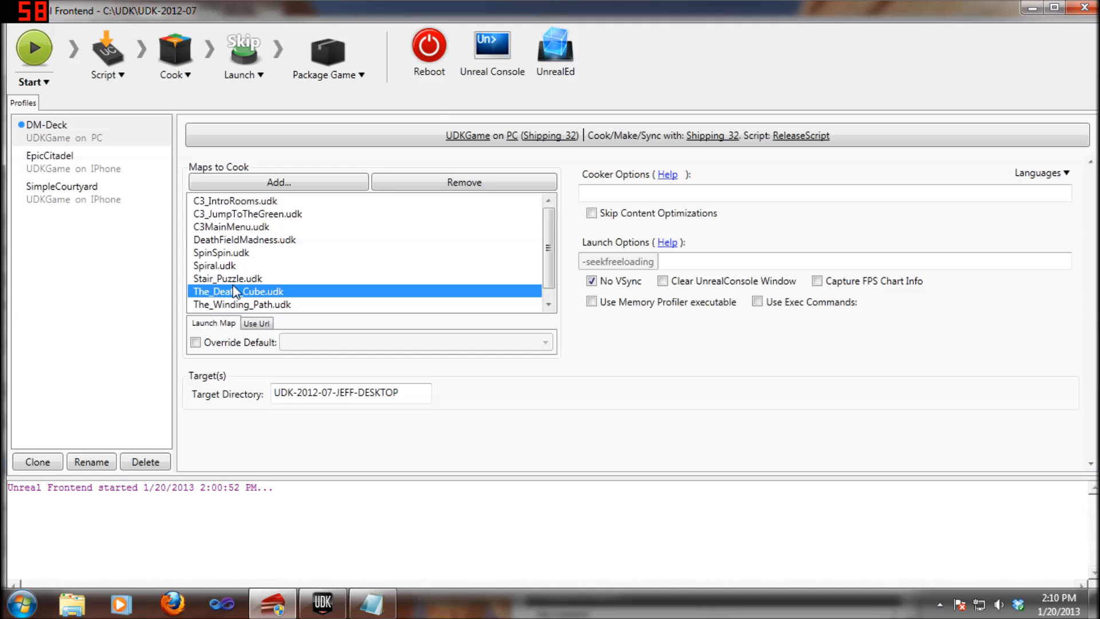
pyautogui.click(322, 602)
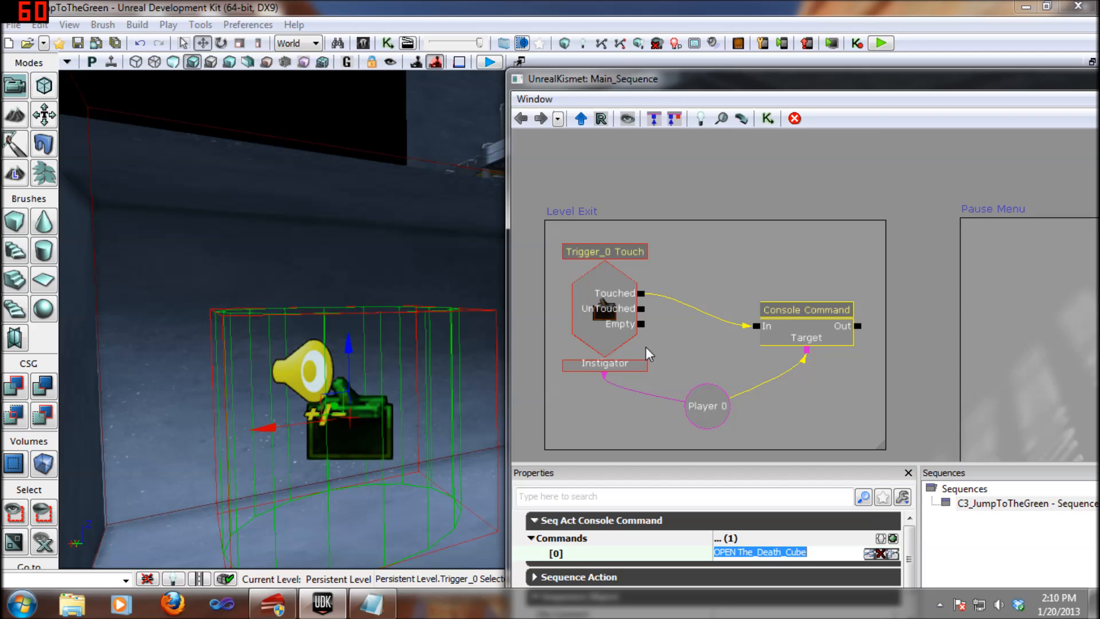
# Close UnrealKismet and exit the Unreal Development Kit editor to return to Unreal Frontend
pyautogui.moveTo(987, 77); pyautogui.dragTo(642, 74)
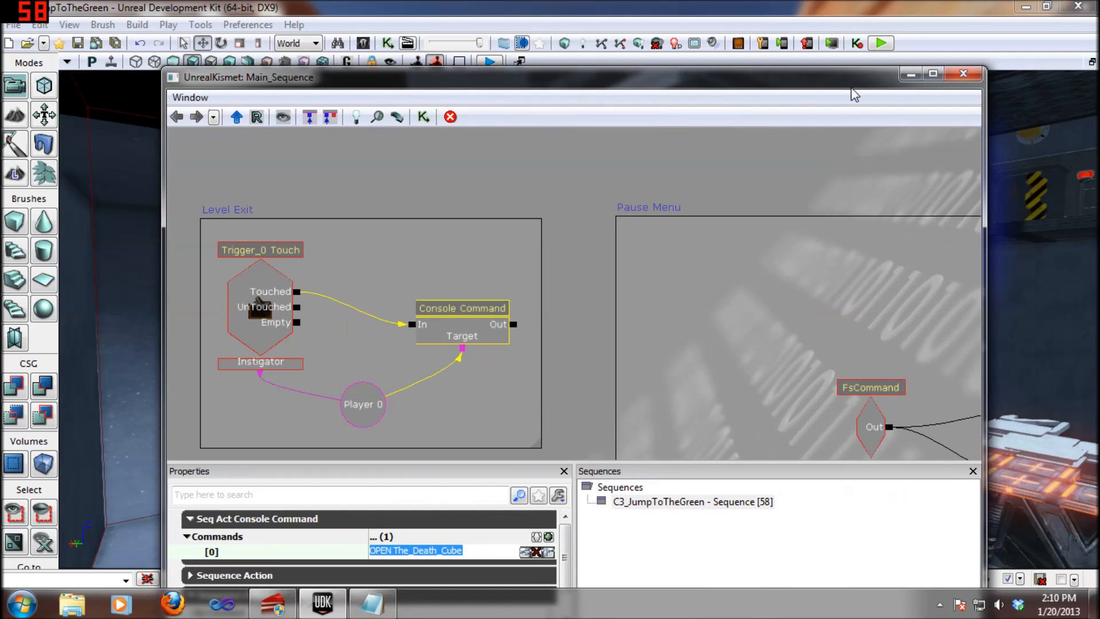
pyautogui.click(964, 72)
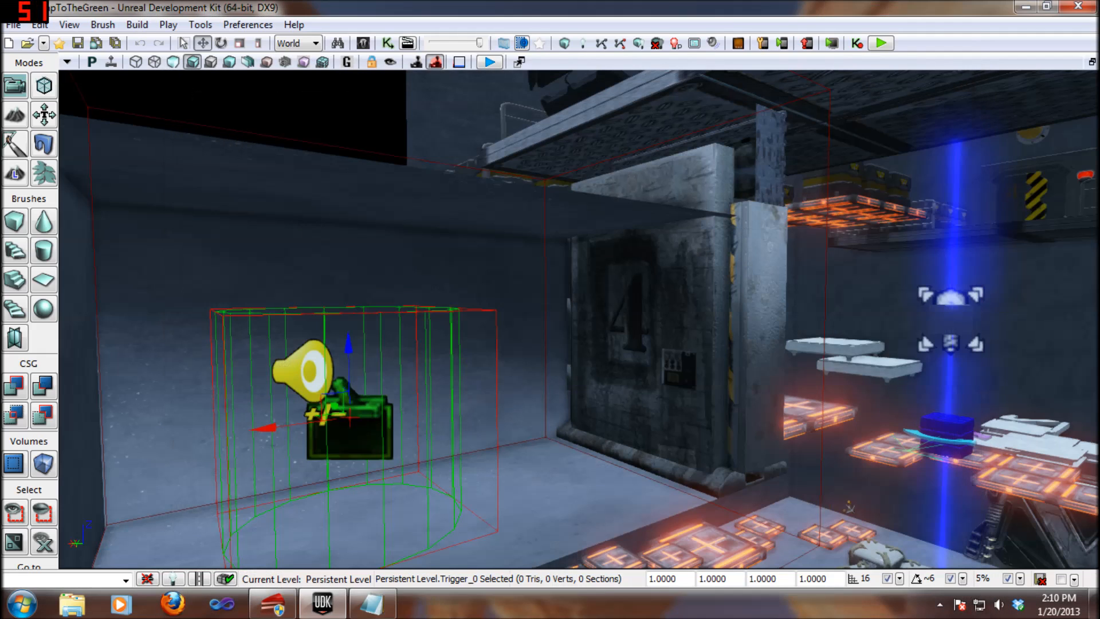
pyautogui.click(1080, 8)
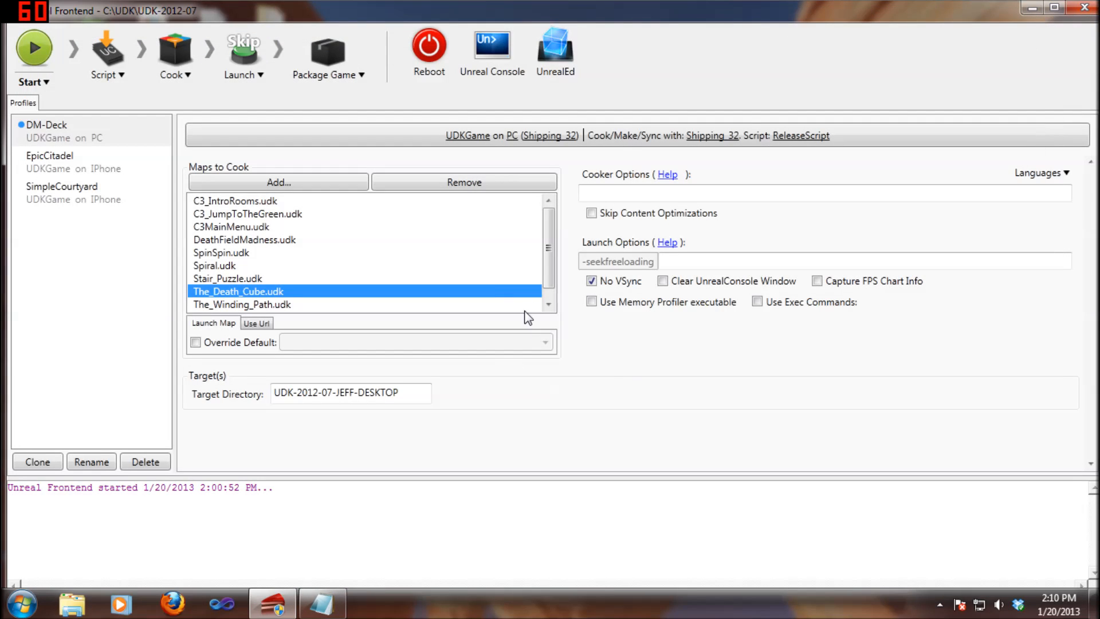
# Review the DM-Deck profile's maps to cook and the available start options for rebuilding and cooking
pyautogui.click(297, 205)
pyautogui.click(275, 231)
pyautogui.click(273, 240)
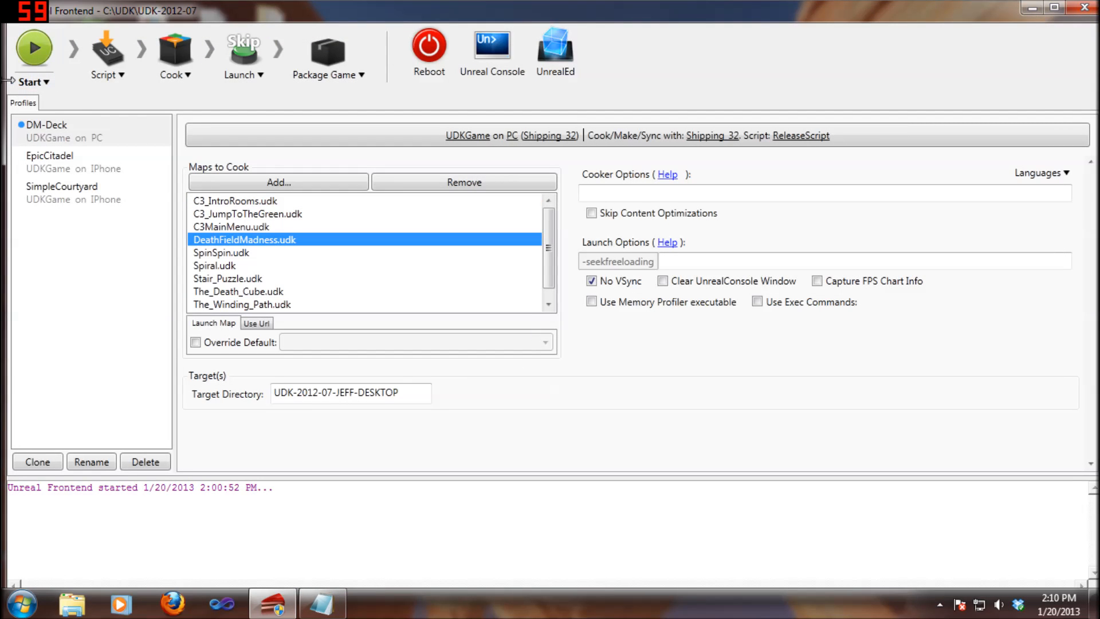
pyautogui.click(29, 86)
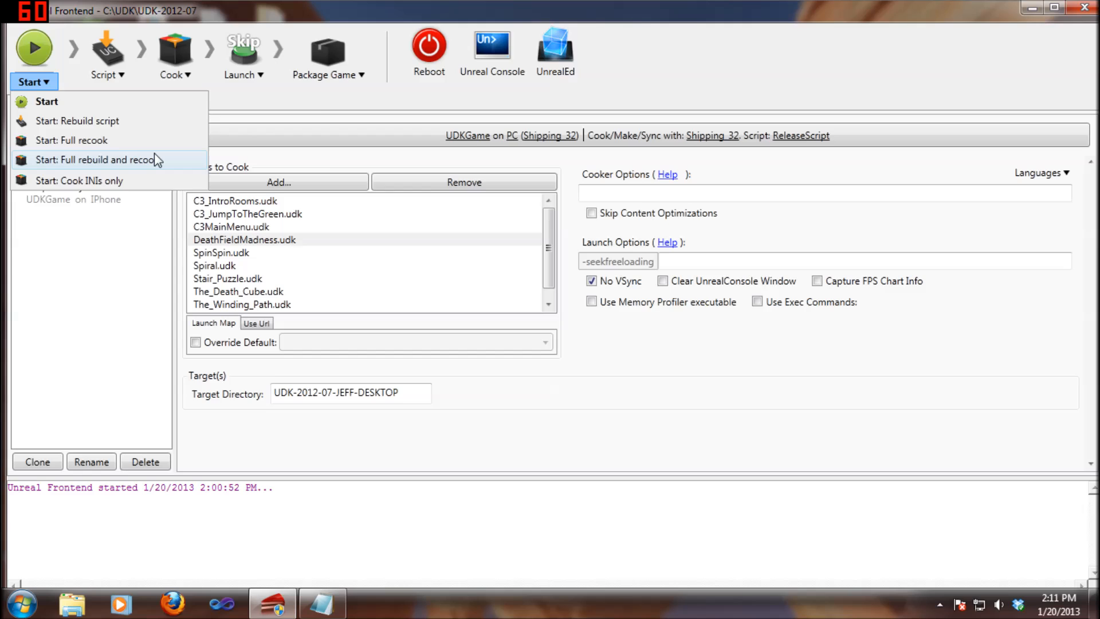
pyautogui.click(269, 226)
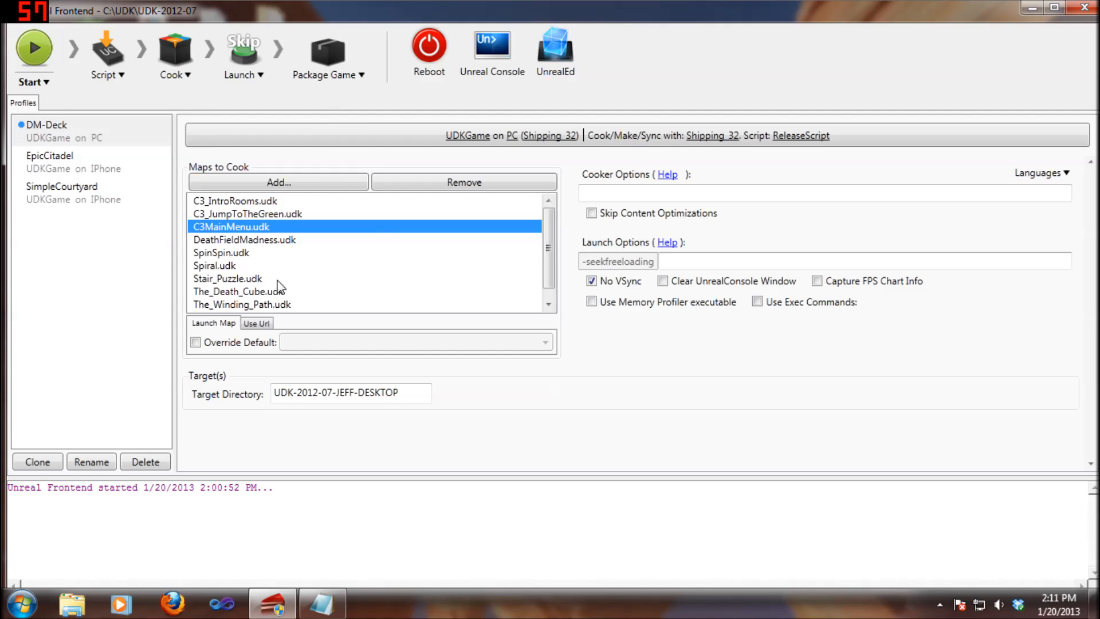
pyautogui.scroll(-1, 295, 285)
pyautogui.scroll(1, 291, 274)
pyautogui.click(279, 201)
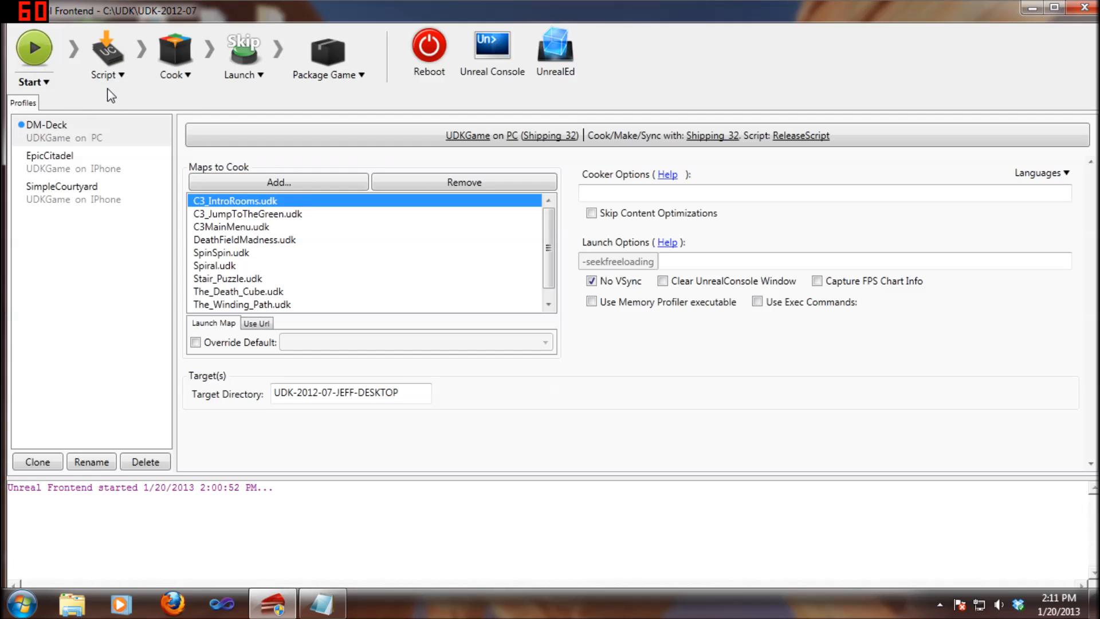
# Start a full rebuild and recook of the DM-Deck profile
pyautogui.click(55, 84)
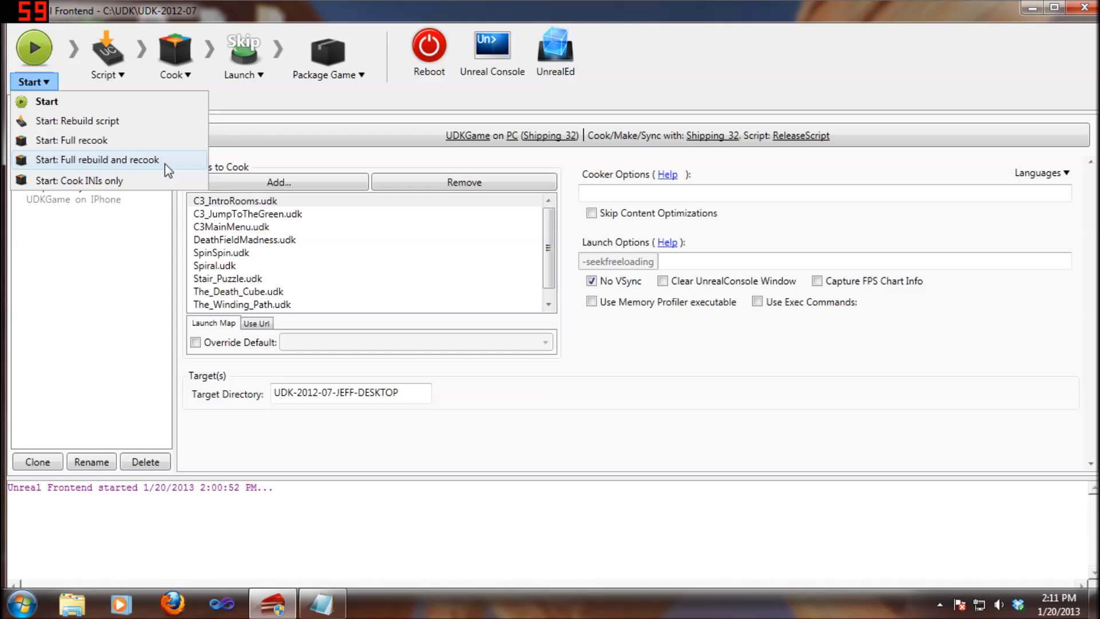
pyautogui.click(89, 159)
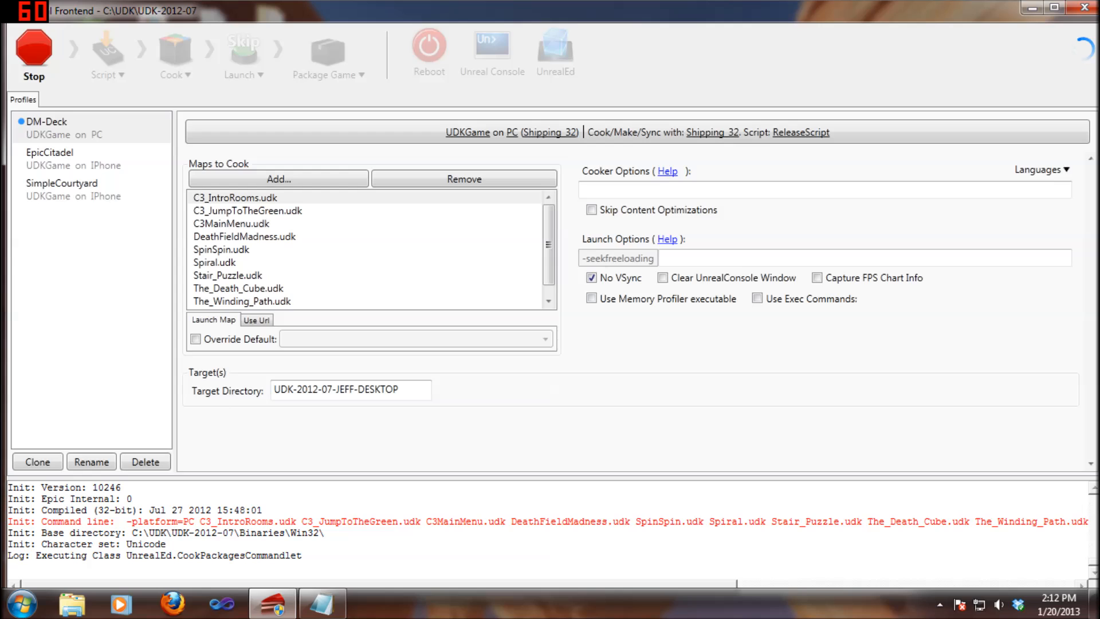
# Check the cook command line in the log and the end of the maps list for the included maps, such as C3_Error404.udk
pyautogui.moveTo(376, 521); pyautogui.dragTo(421, 521)
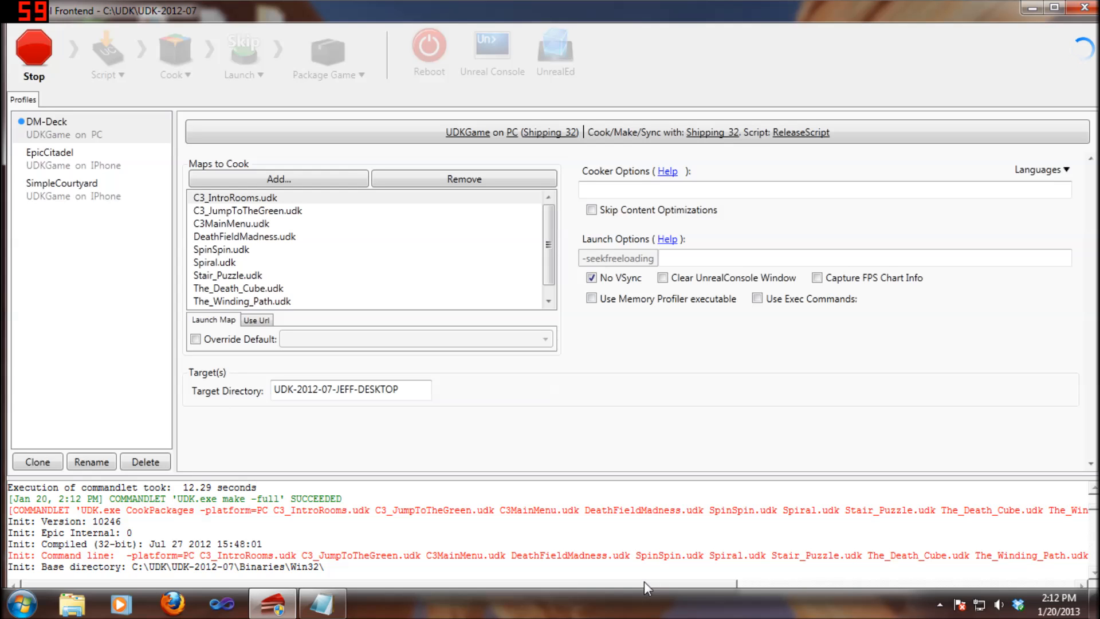
pyautogui.moveTo(644, 582); pyautogui.dragTo(911, 570)
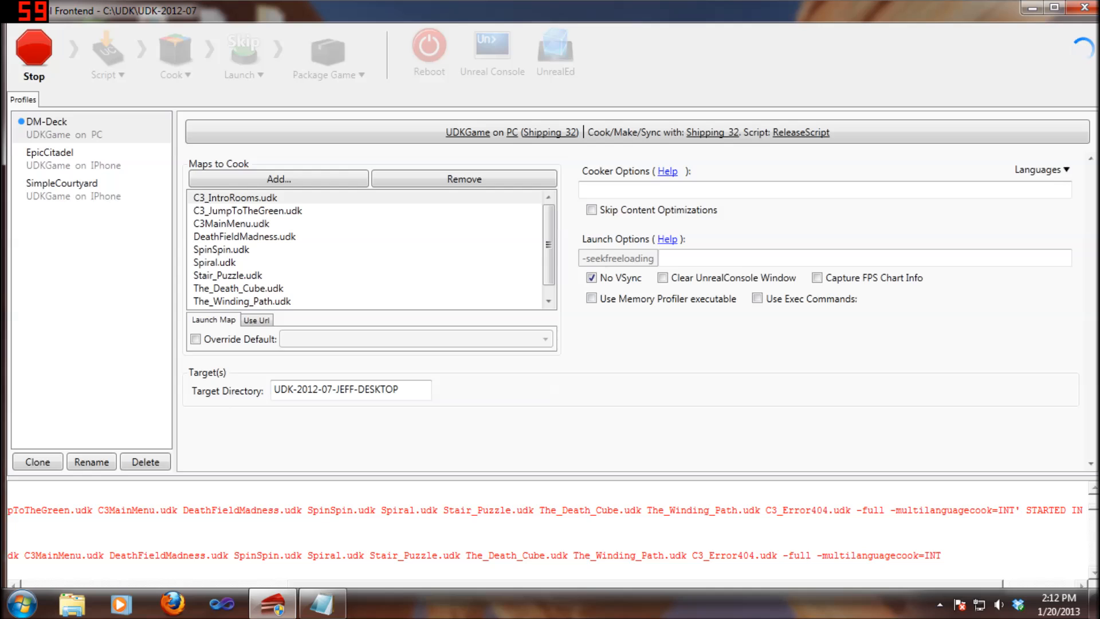
pyautogui.moveTo(813, 509); pyautogui.dragTo(783, 509)
pyautogui.scroll(-1, 551, 257)
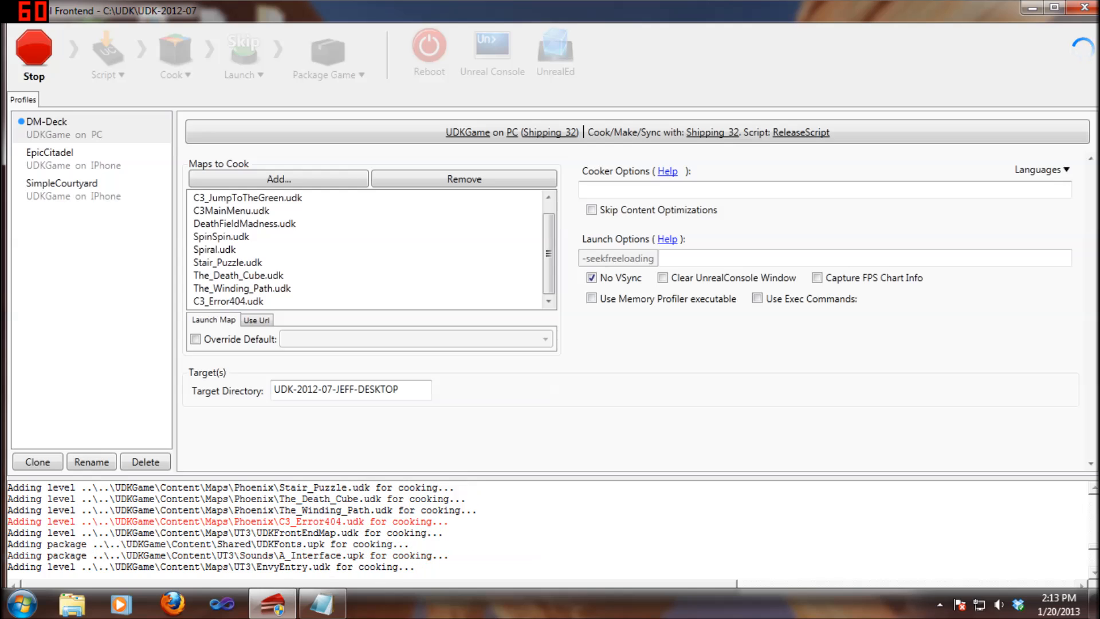
# Jump the cook log to its end and cancel packaging in the Game Settings dialog
pyautogui.rightClick(559, 532)
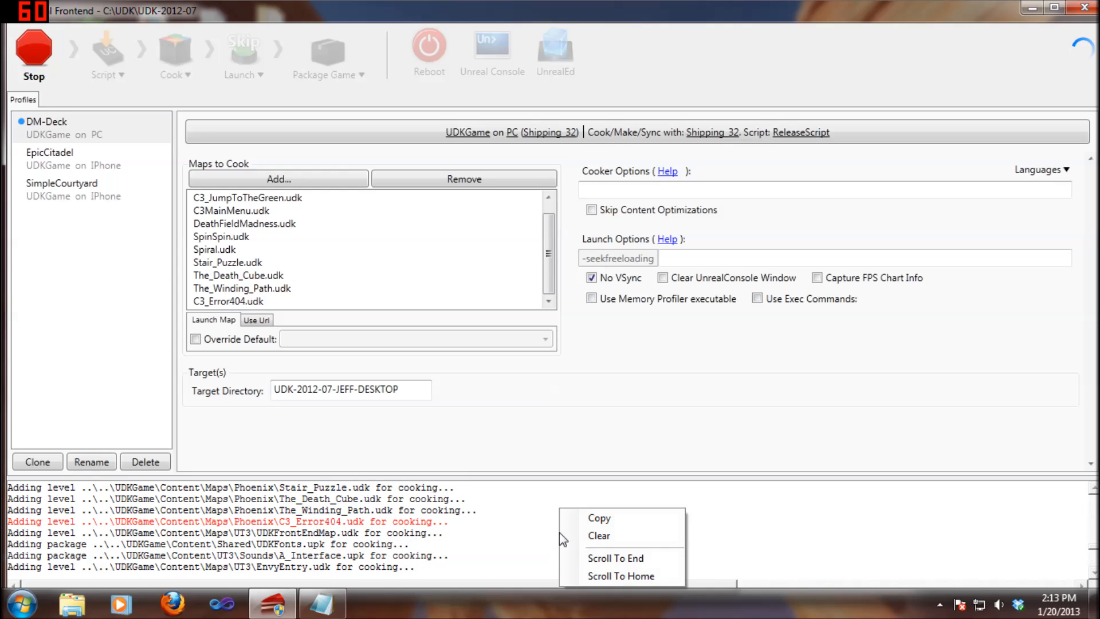
pyautogui.click(539, 521)
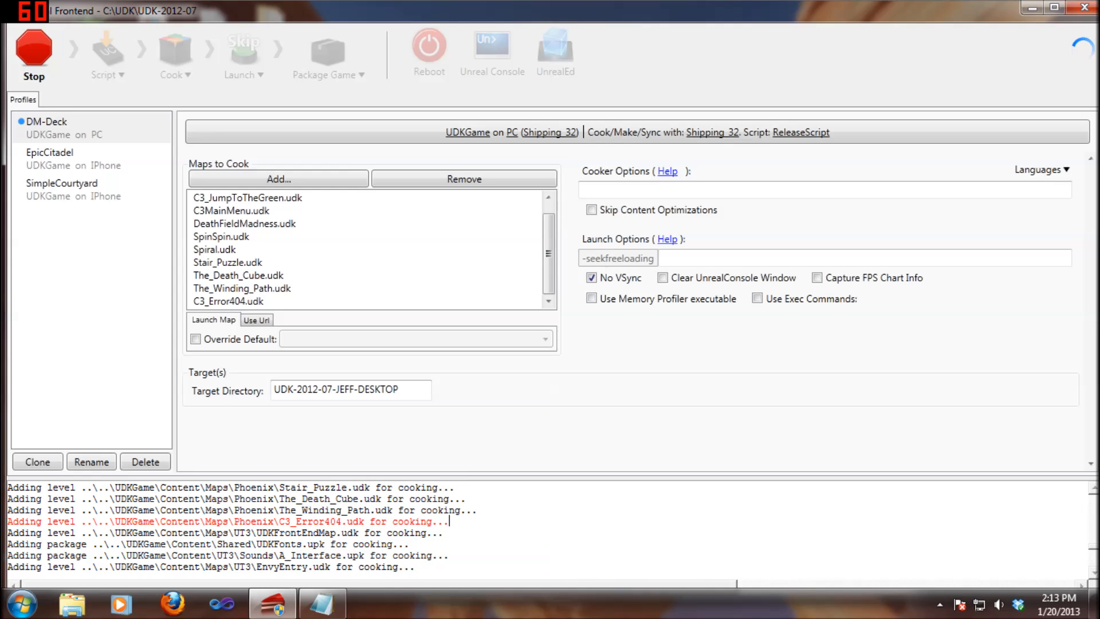
pyautogui.rightClick(522, 508)
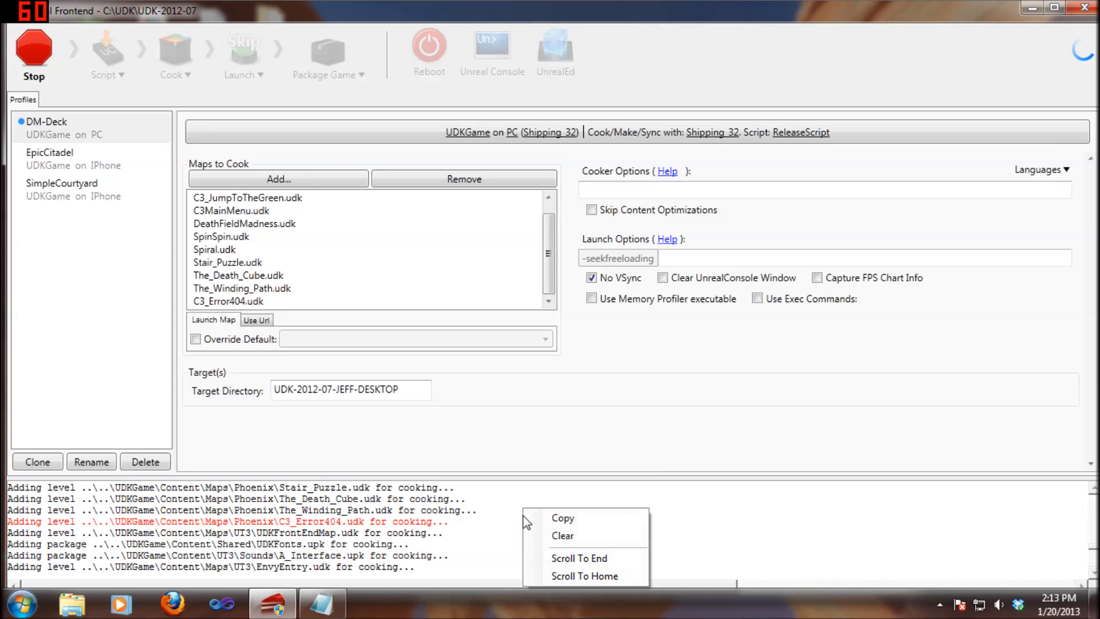
pyautogui.click(541, 557)
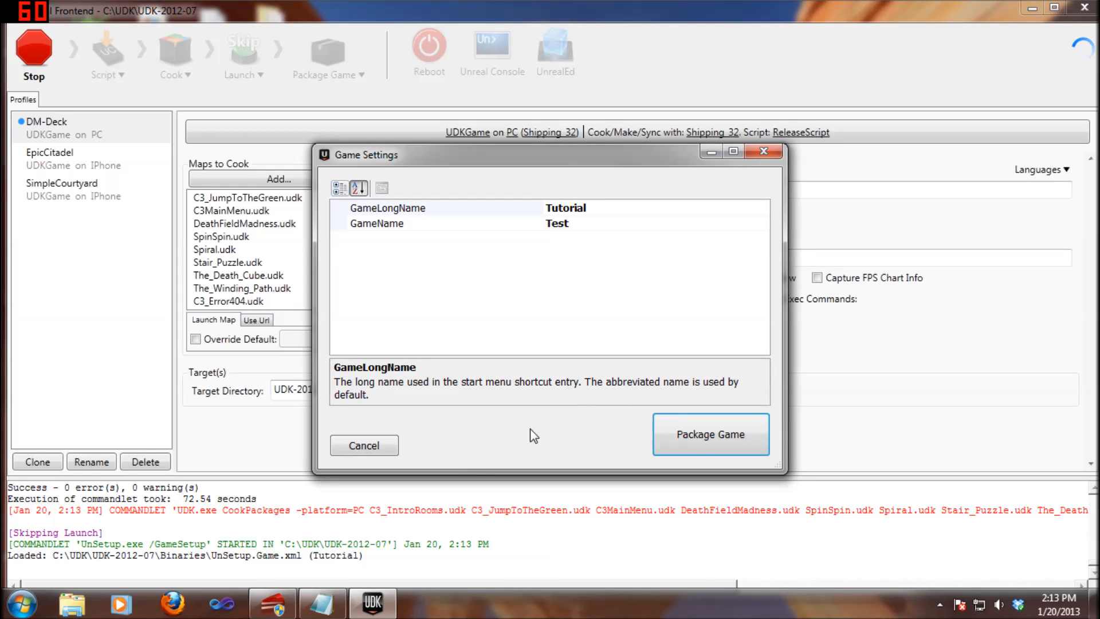
pyautogui.click(370, 447)
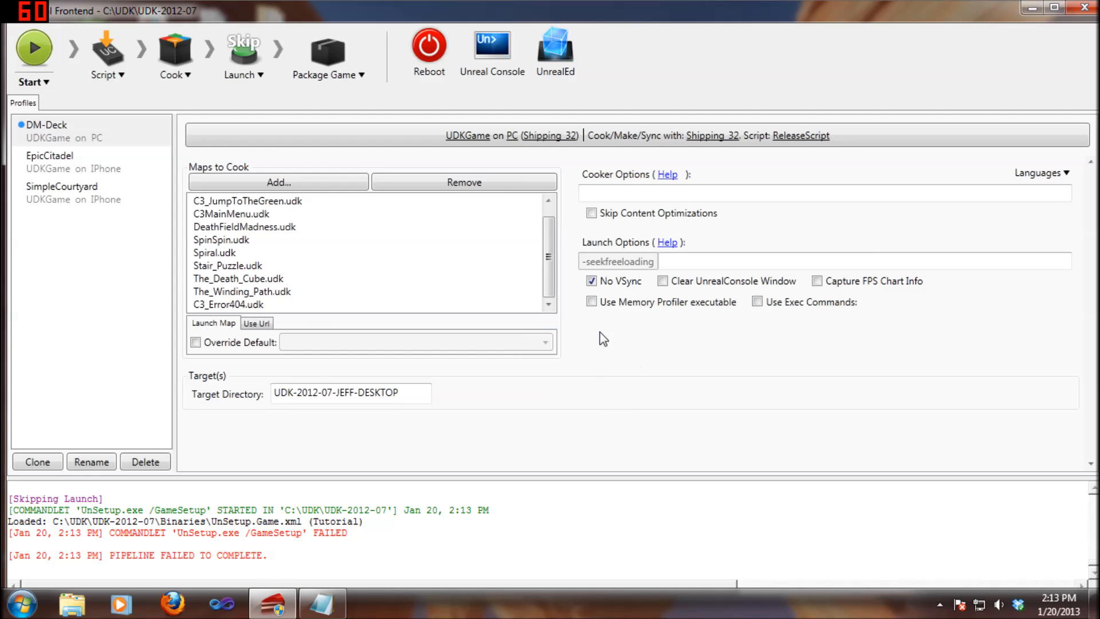
# Close Unreal Frontend, relaunch it as administrator, and review the available Cook options without choosing one
pyautogui.click(1085, 7)
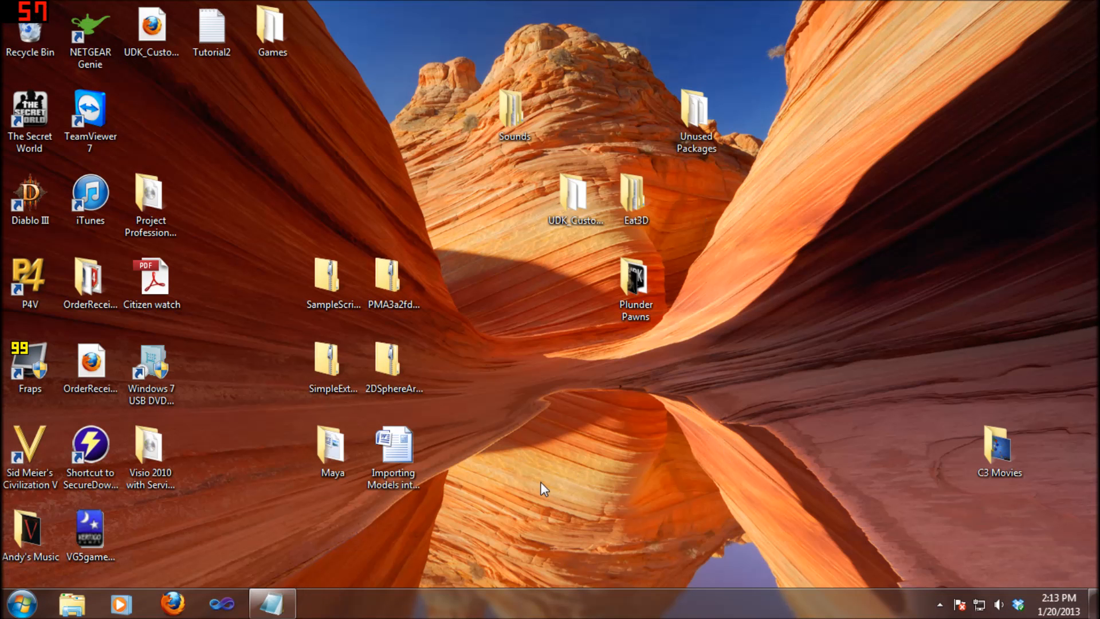
pyautogui.click(21, 603)
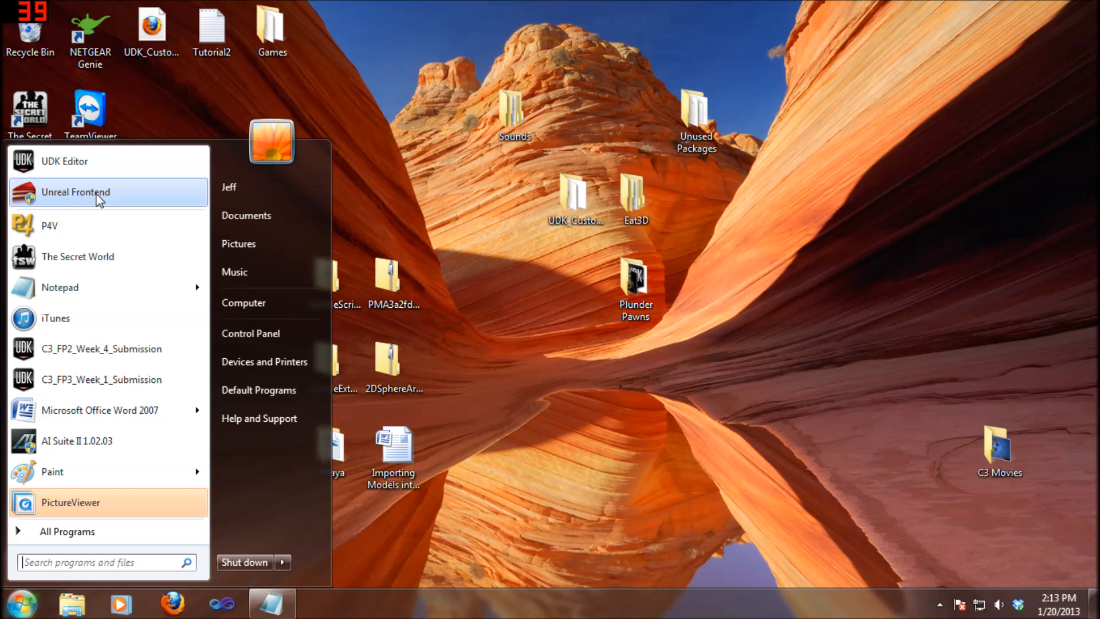
pyautogui.rightClick(31, 203)
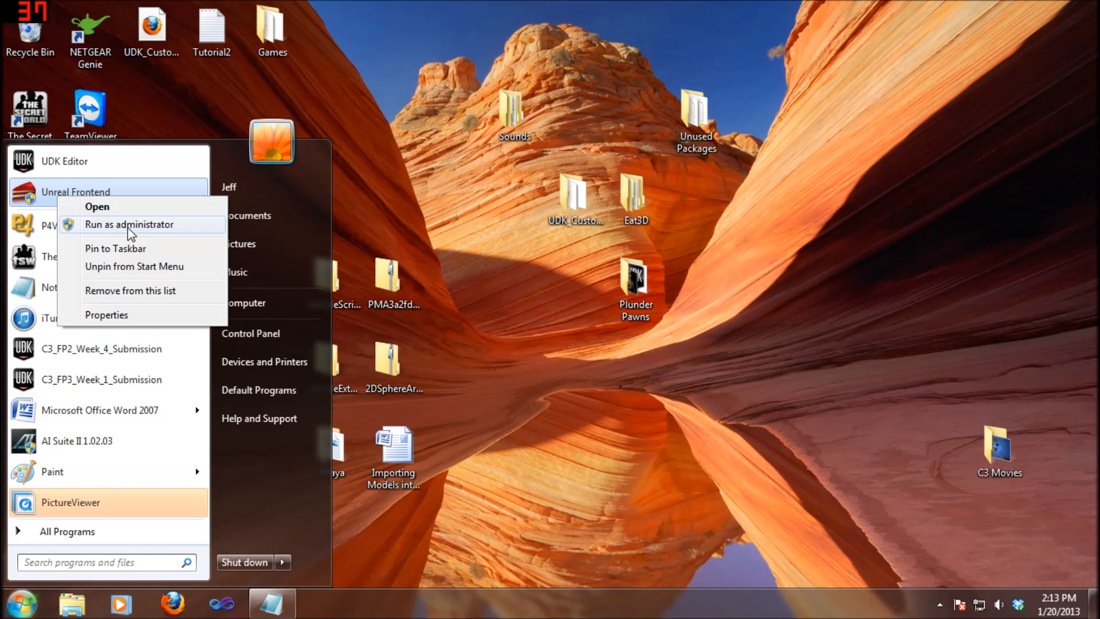
pyautogui.click(191, 225)
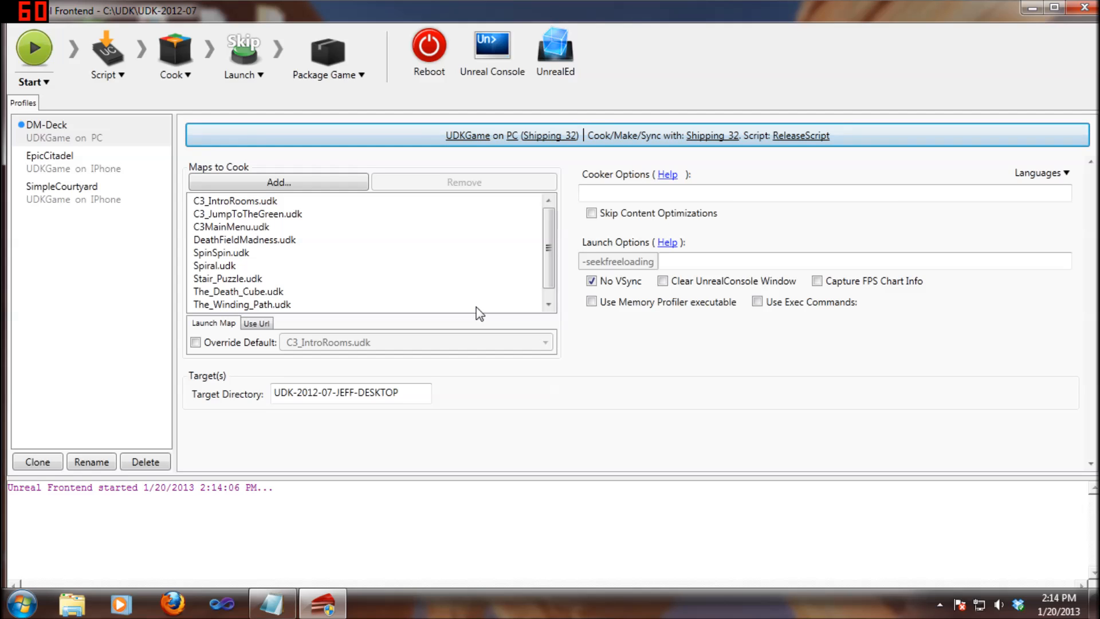
pyautogui.click(183, 77)
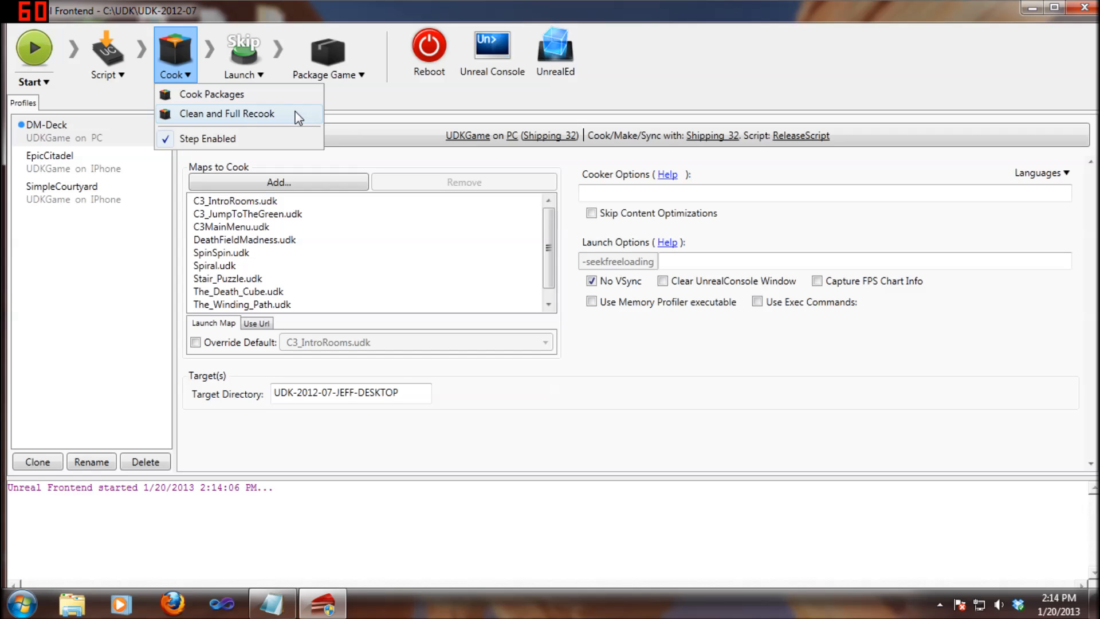
pyautogui.click(396, 105)
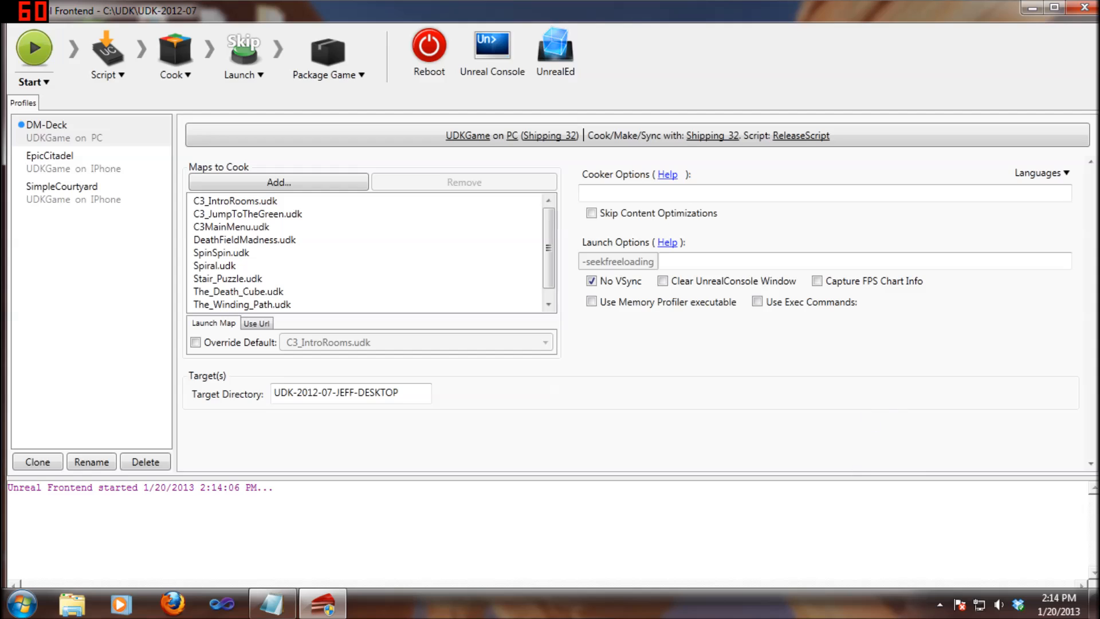
# Exit the Steam client running in the background and recheck the remaining background applications
pyautogui.click(939, 605)
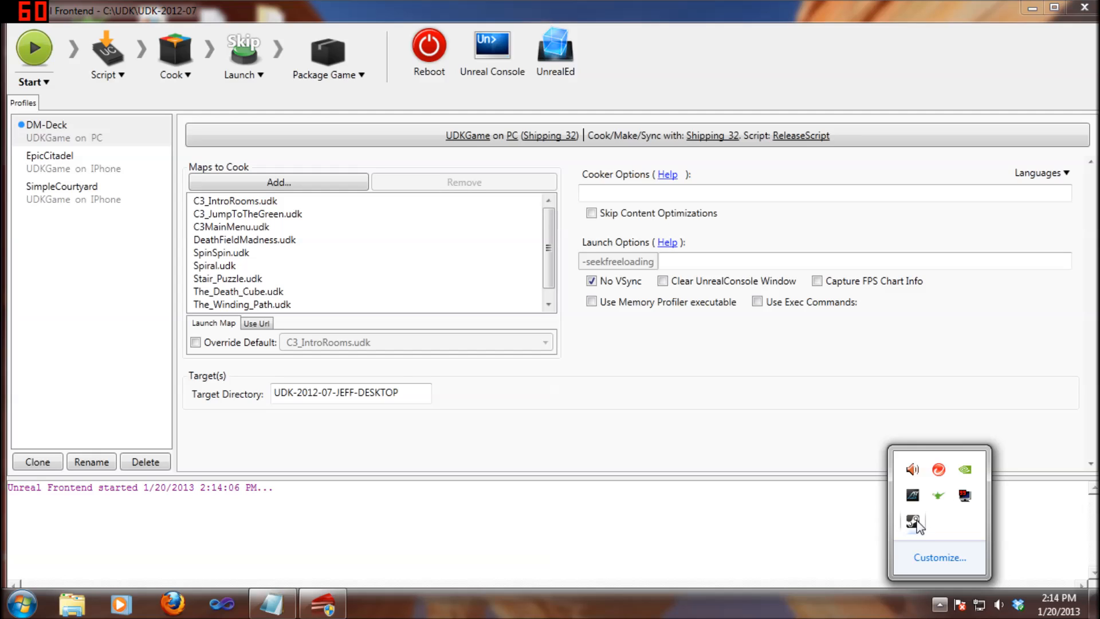
pyautogui.rightClick(913, 520)
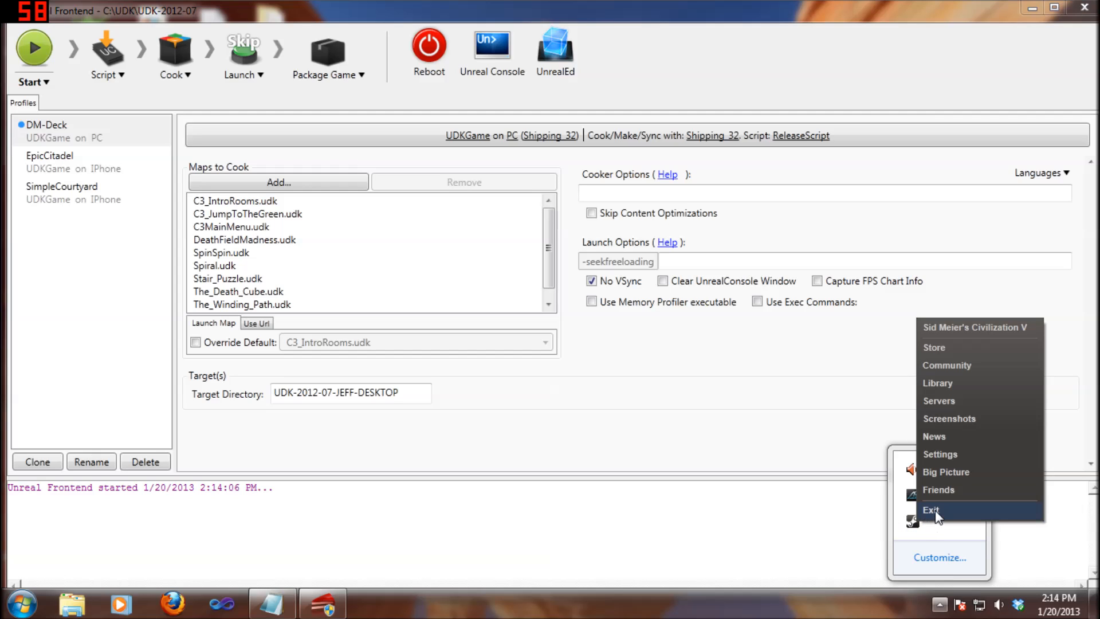
pyautogui.click(934, 510)
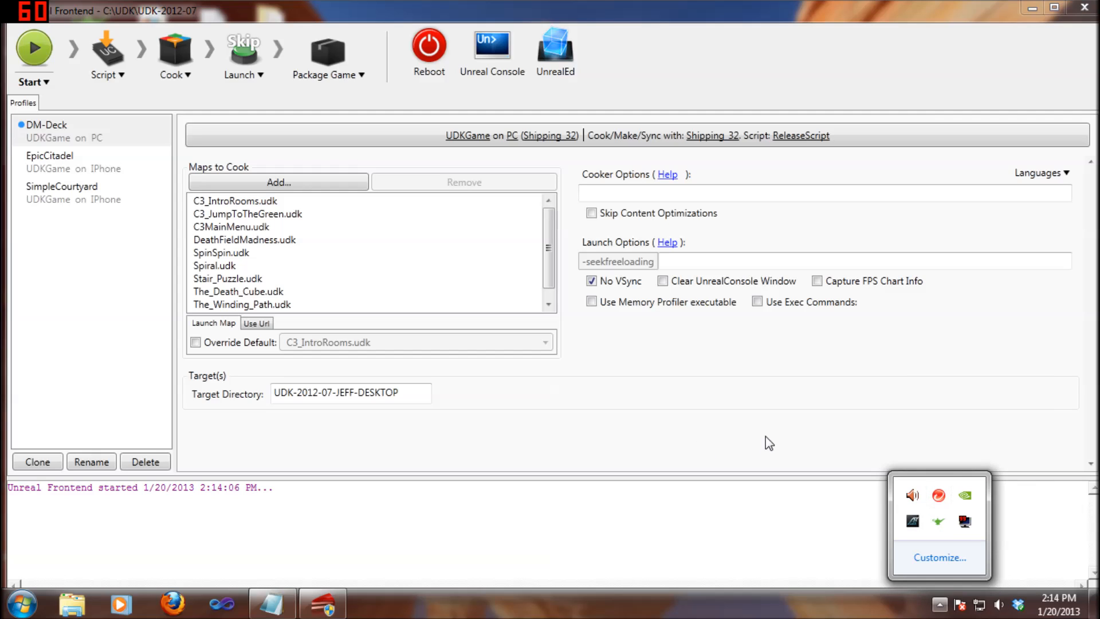
pyautogui.click(828, 418)
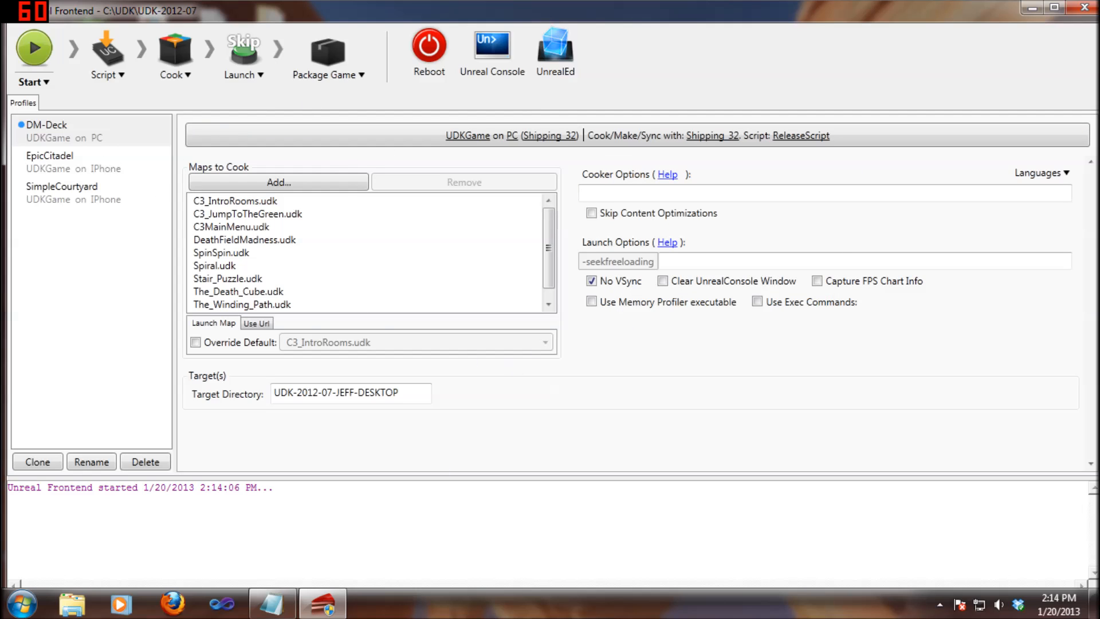
pyautogui.click(939, 605)
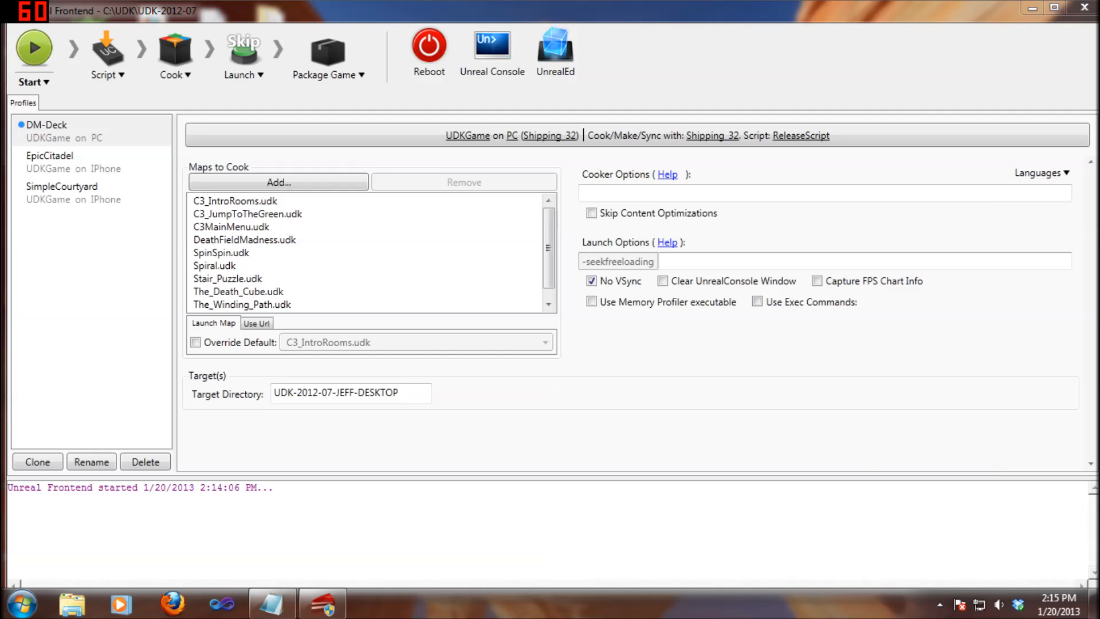
pyautogui.click(625, 374)
# Restart Unreal Frontend and start a full rebuild and recook of the DM-Deck profile
pyautogui.click(1084, 7)
pyautogui.click(22, 604)
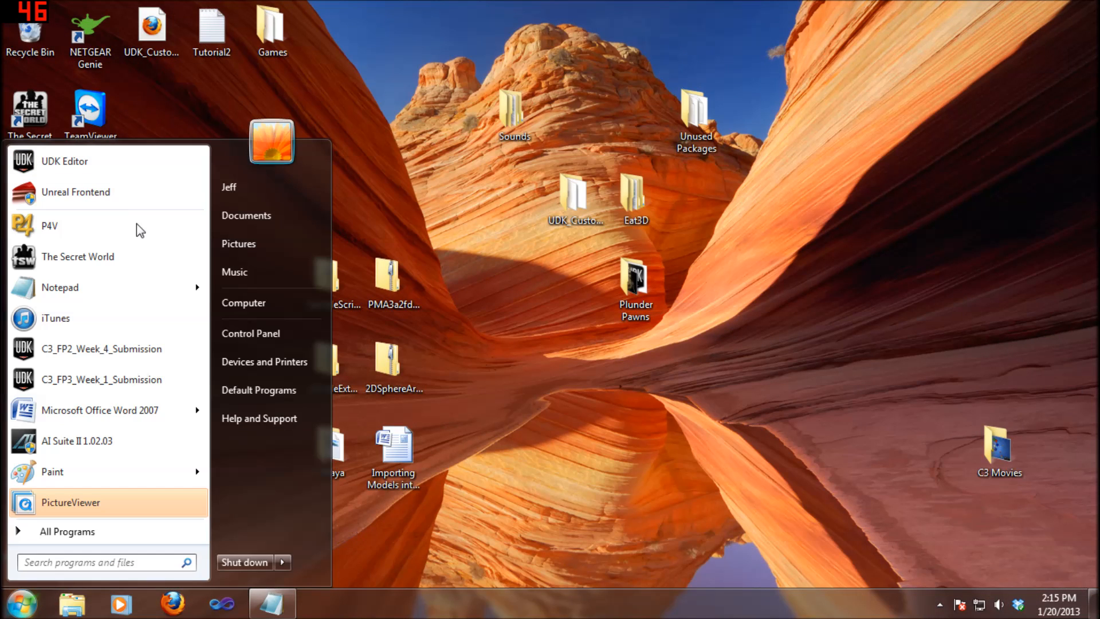
pyautogui.press('Escape')
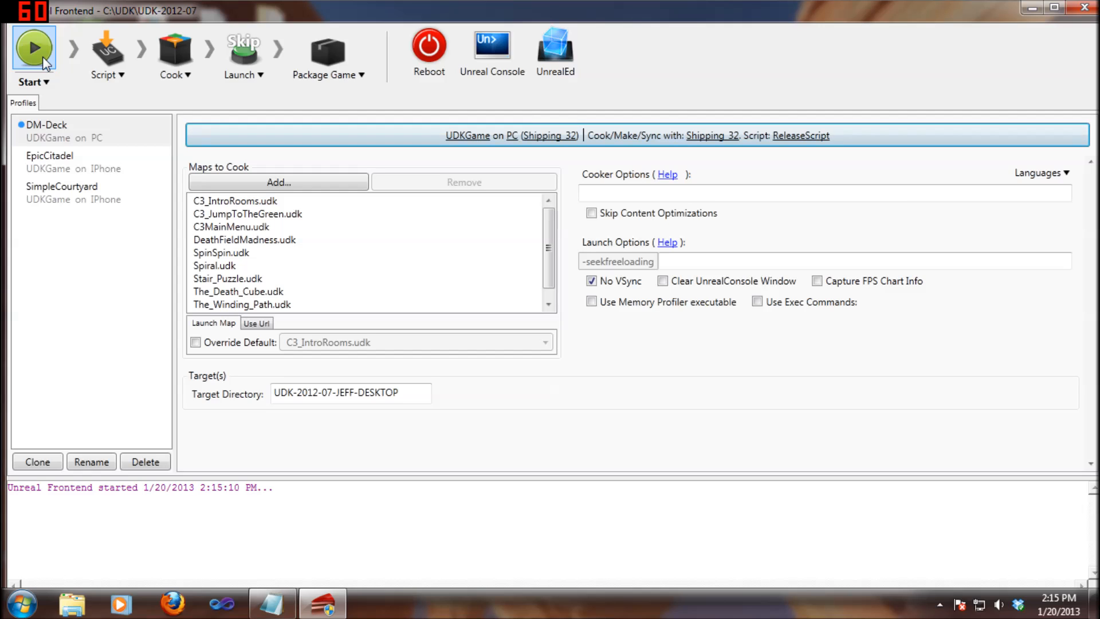
pyautogui.click(31, 82)
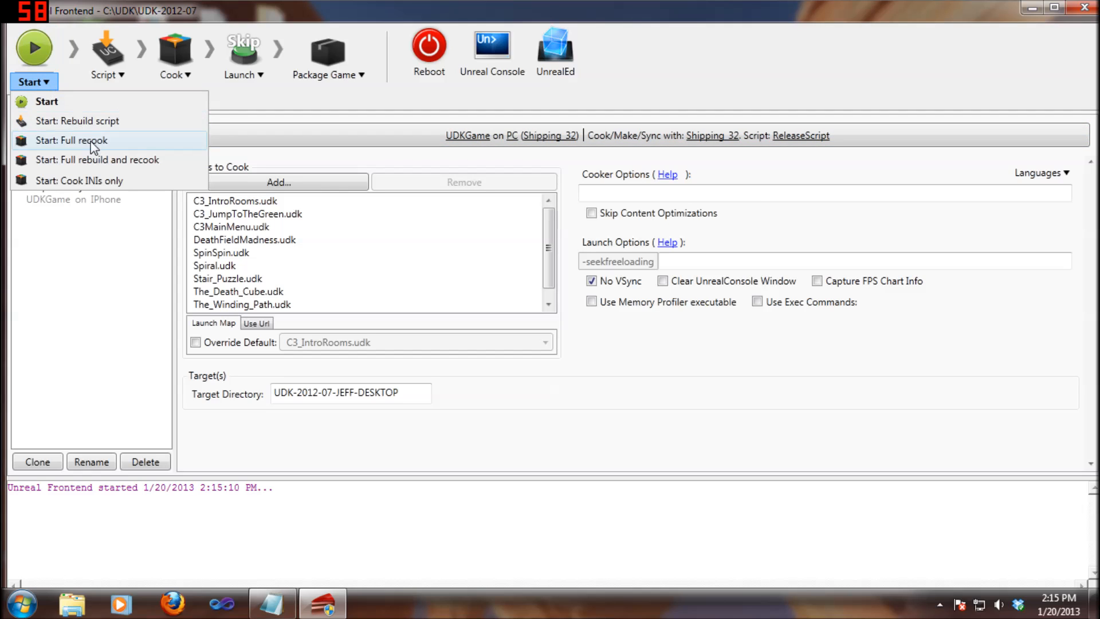
pyautogui.click(131, 161)
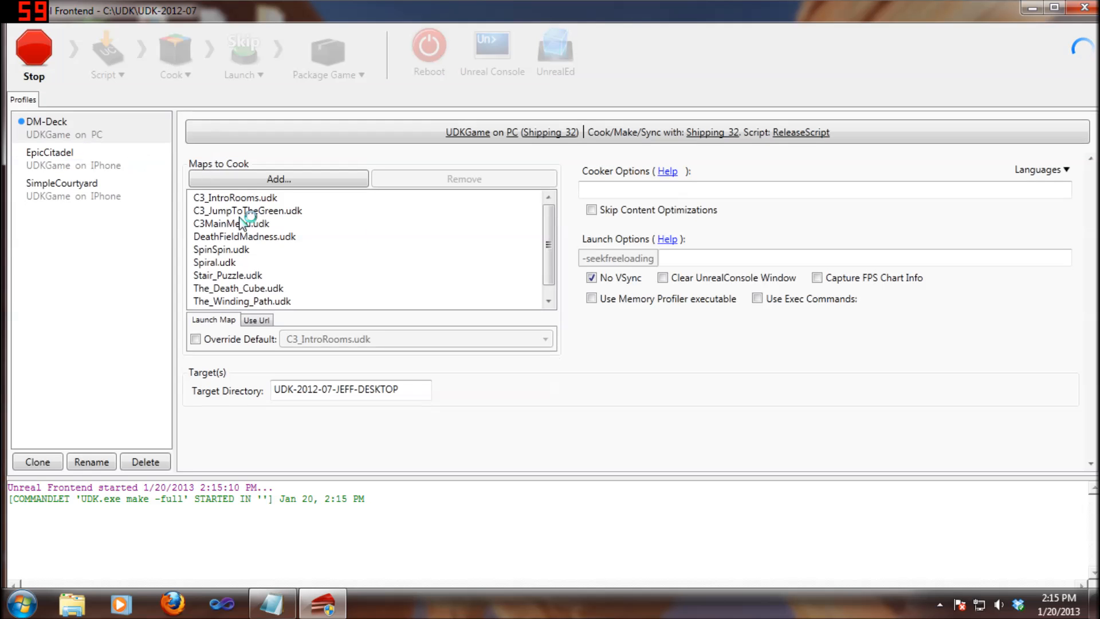
# Minimize Unreal Frontend and open the folder C:\UDK\UDK-2012-07\UDKGame\Config in Windows Explorer
pyautogui.click(1030, 8)
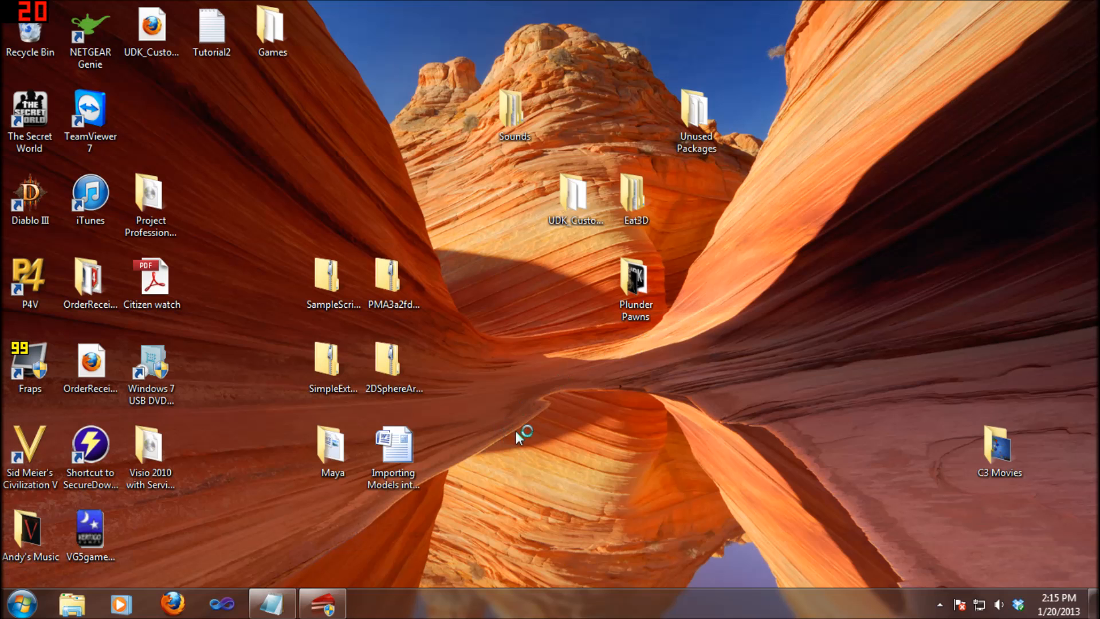
pyautogui.click(270, 603)
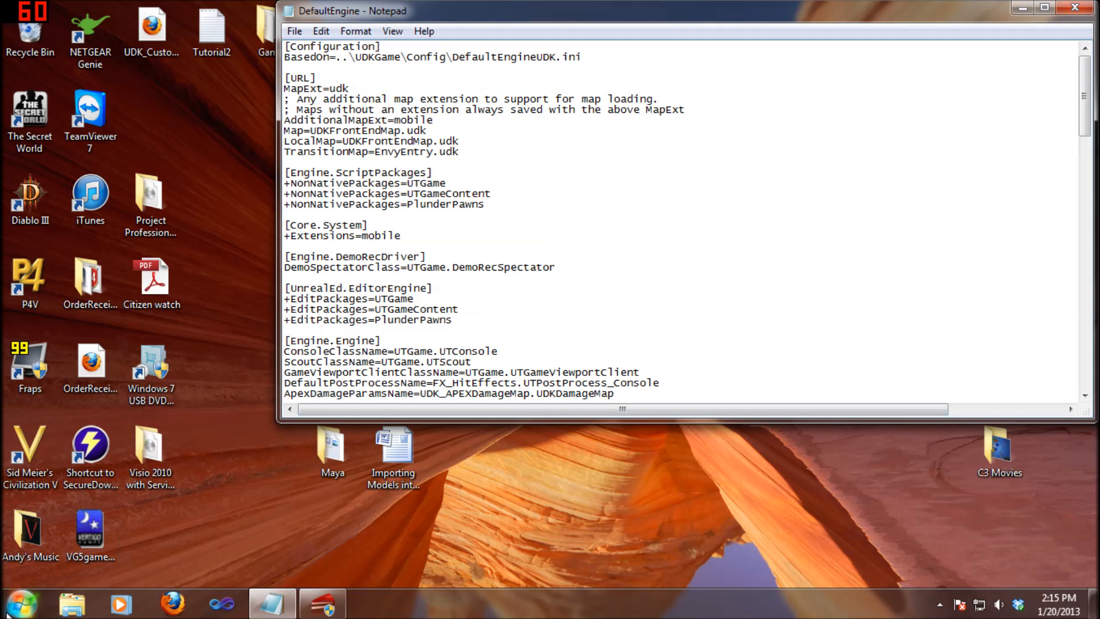
pyautogui.click(21, 602)
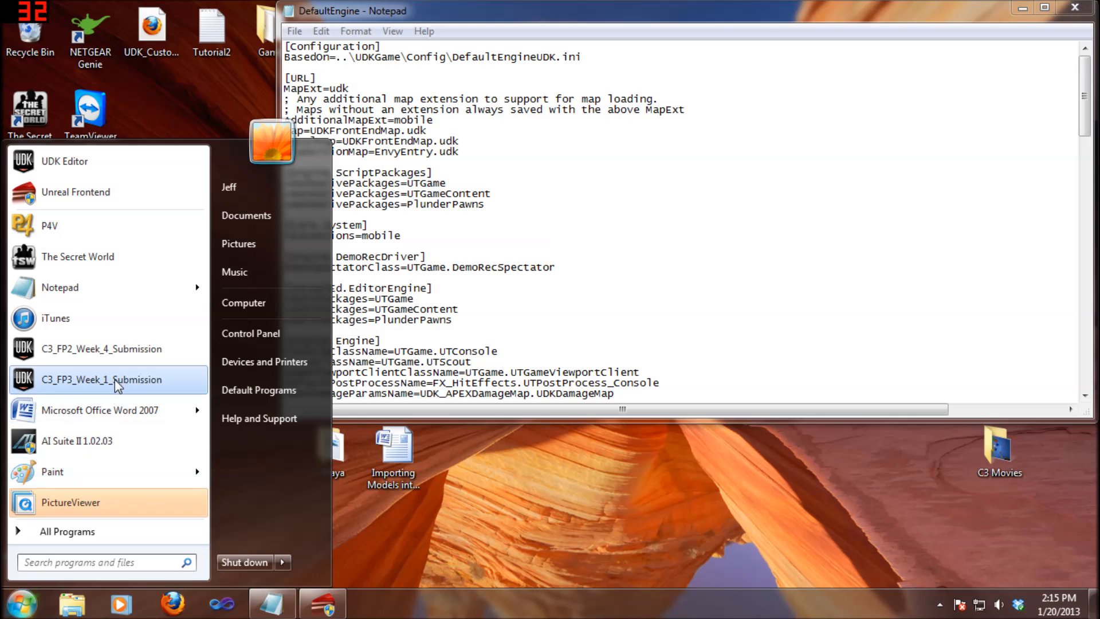
pyautogui.click(247, 305)
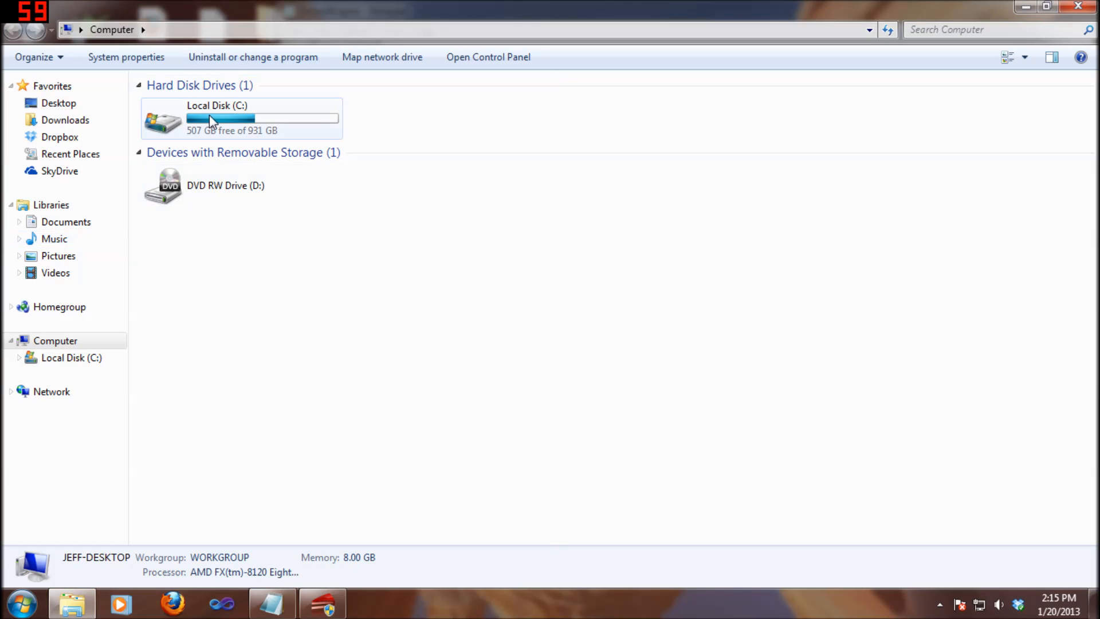
pyautogui.doubleClick(209, 115)
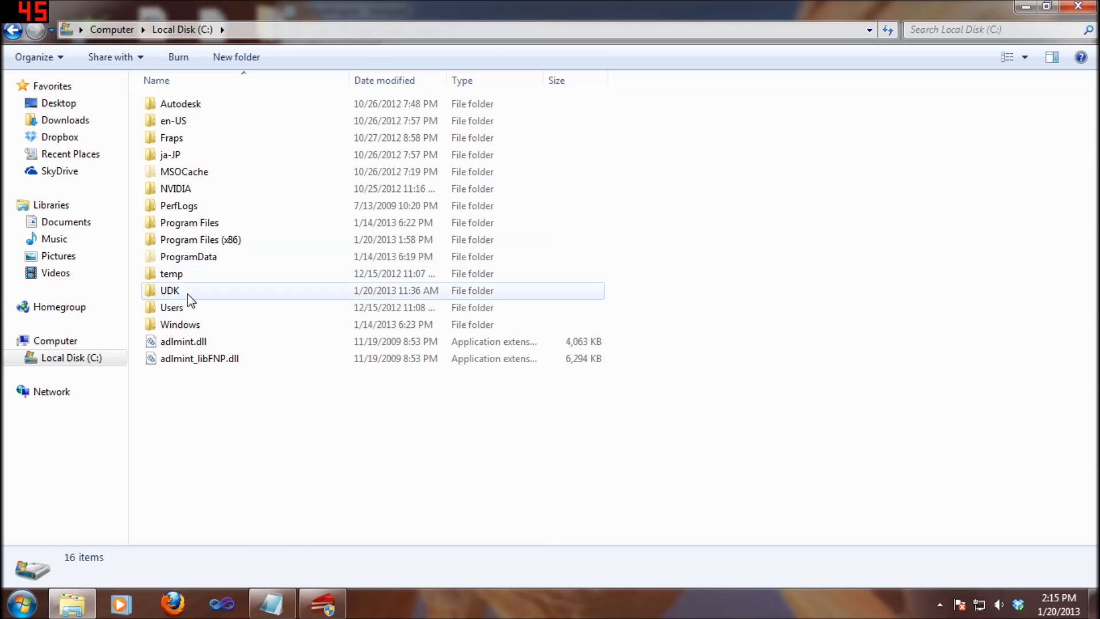
pyautogui.doubleClick(175, 295)
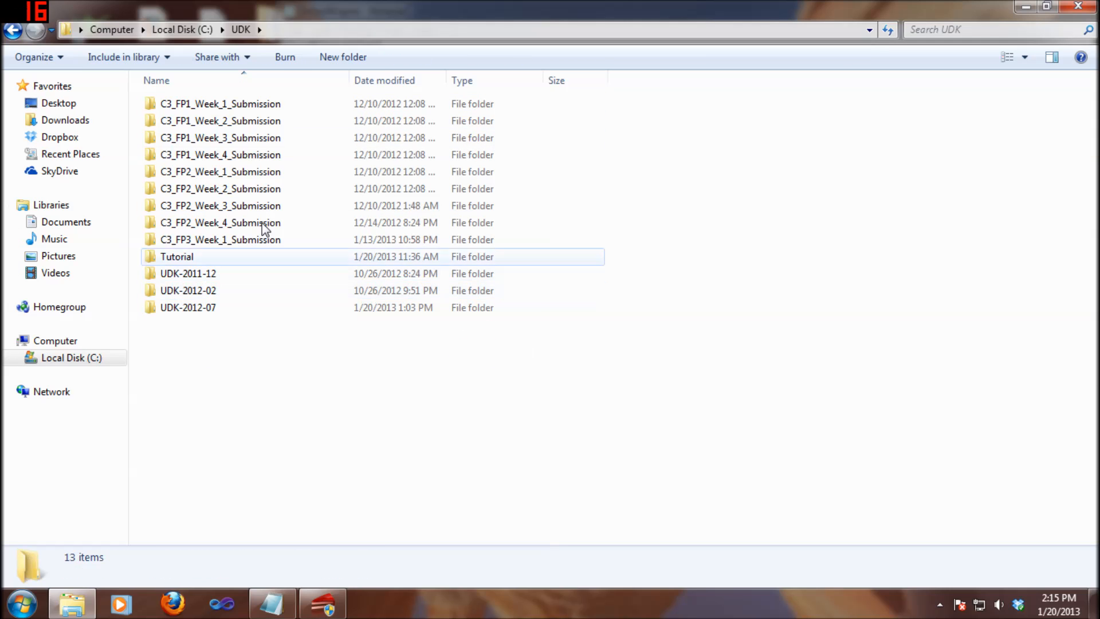
pyautogui.doubleClick(209, 309)
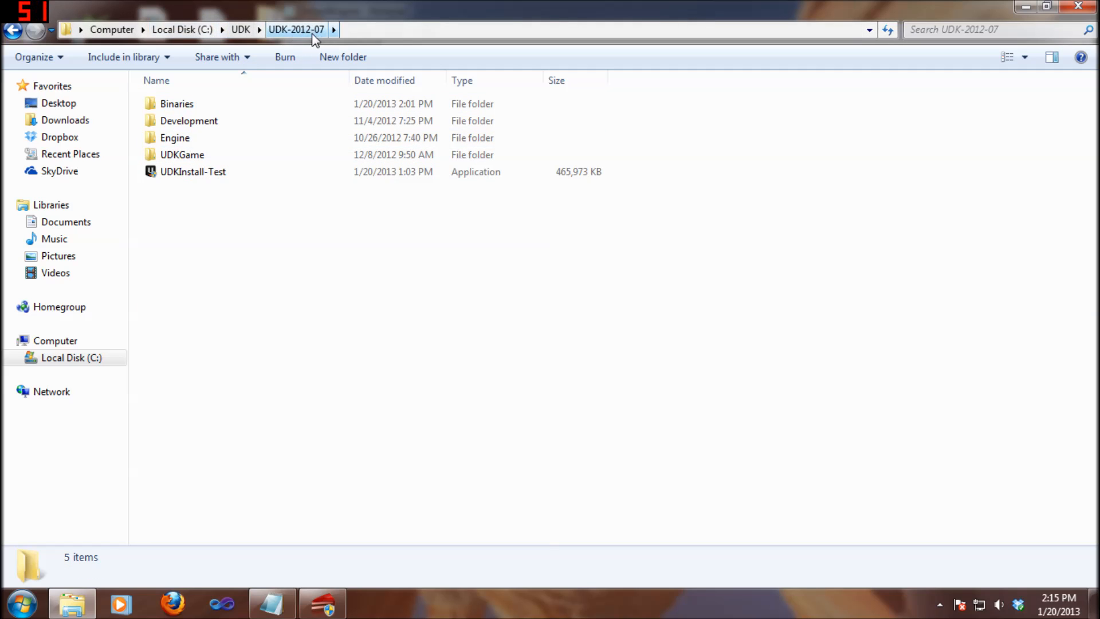
pyautogui.moveTo(211, 167)
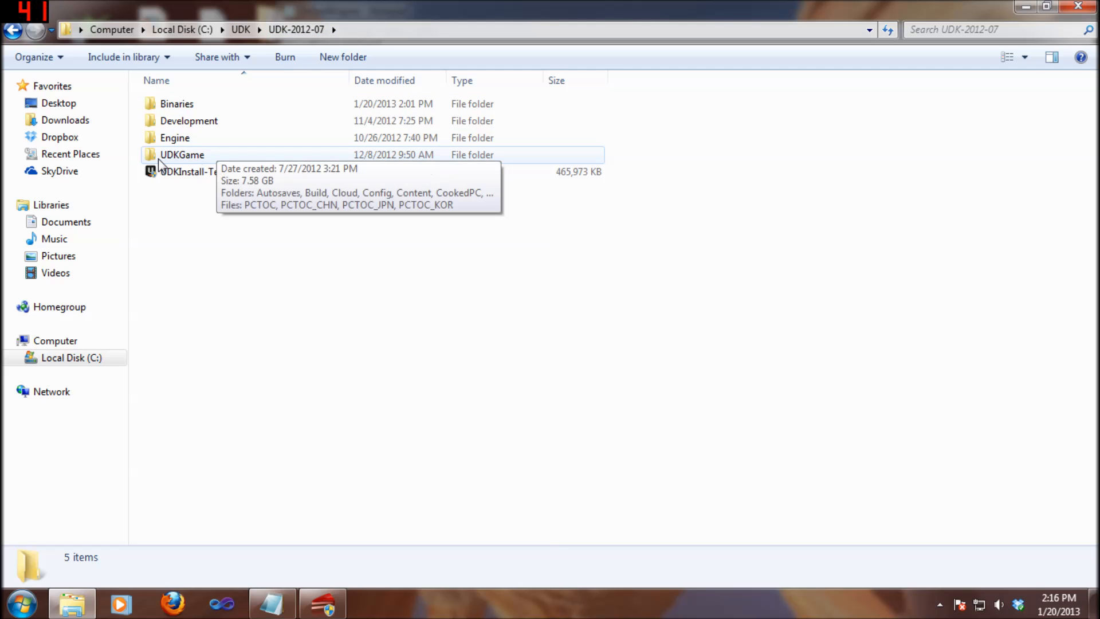
pyautogui.doubleClick(182, 154)
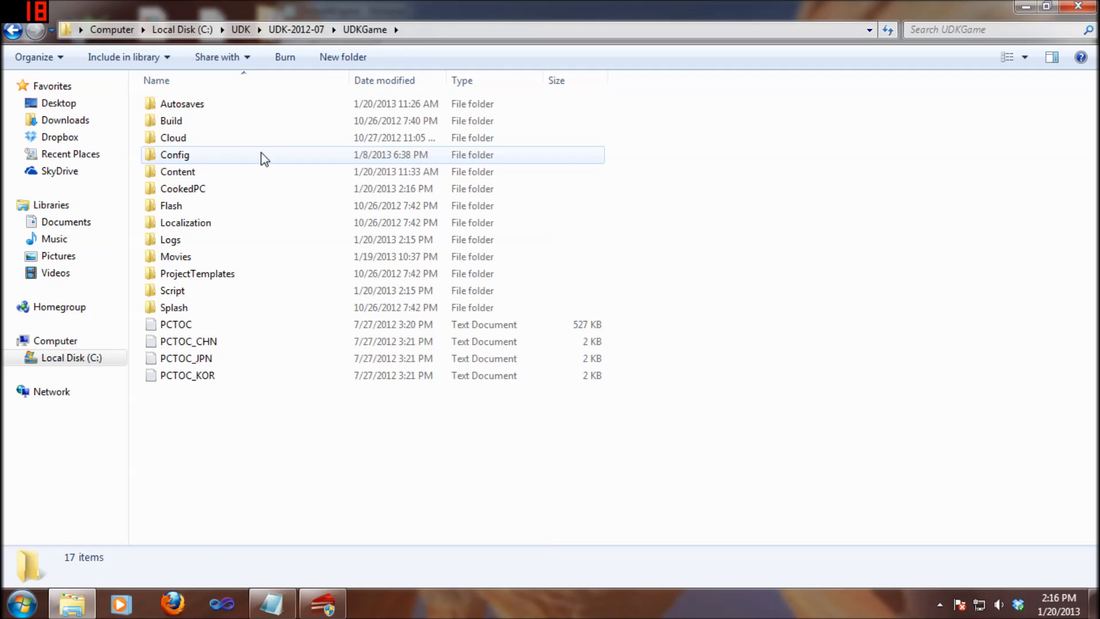
pyautogui.doubleClick(201, 157)
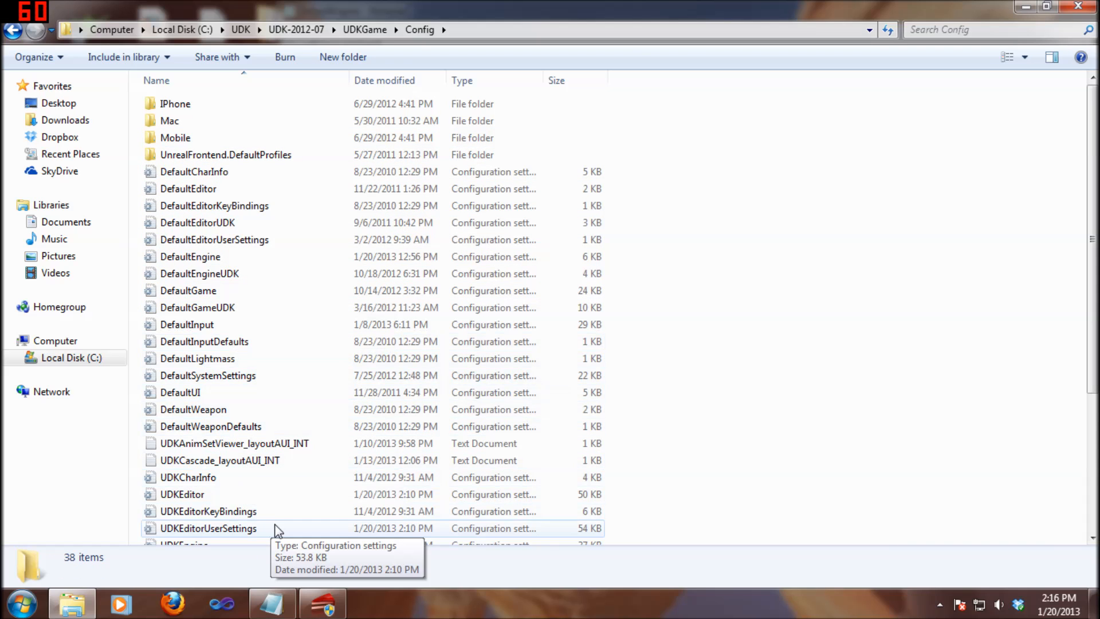
# Locate the DefaultEngine configuration file in the Config folder and place its open Notepad window beside the file list
pyautogui.click(245, 256)
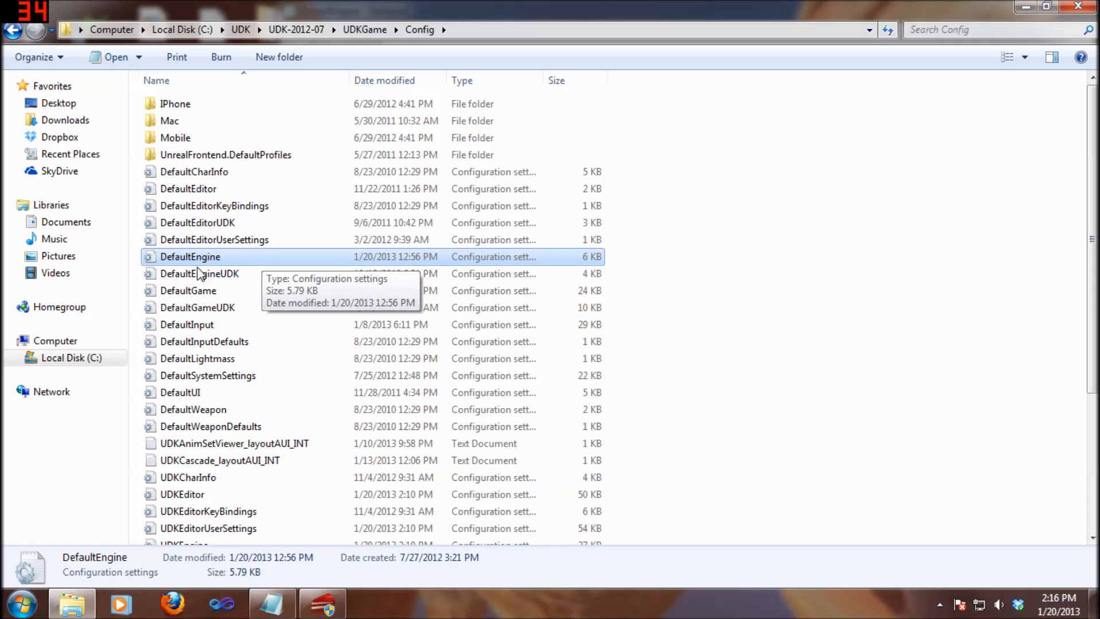
pyautogui.scroll(-1, 196, 411)
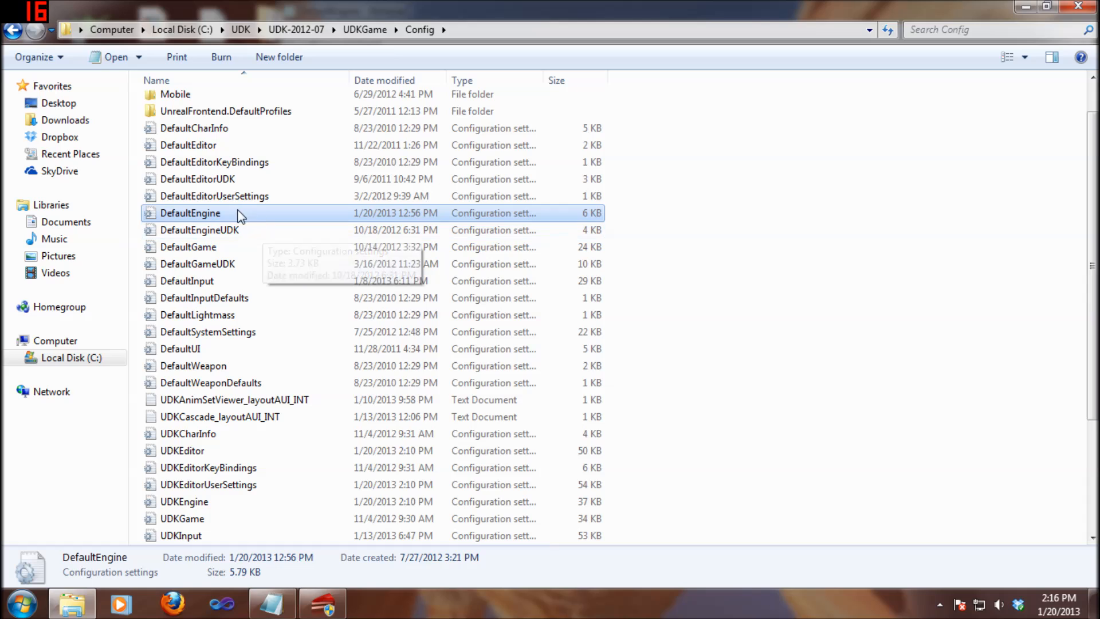
pyautogui.click(174, 214)
pyautogui.click(280, 216)
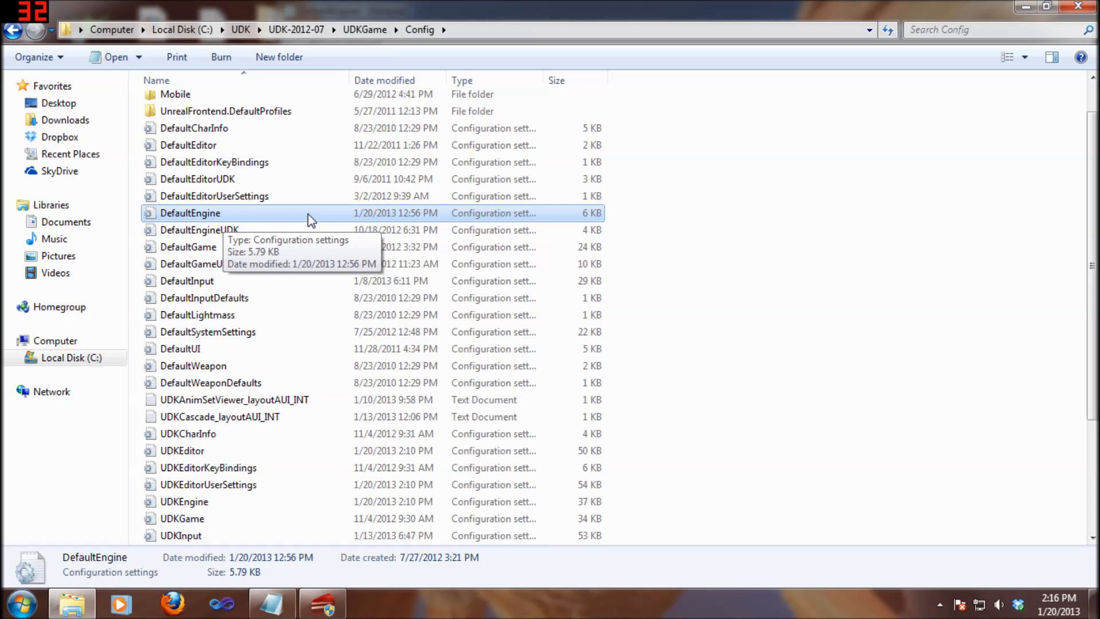
pyautogui.click(278, 602)
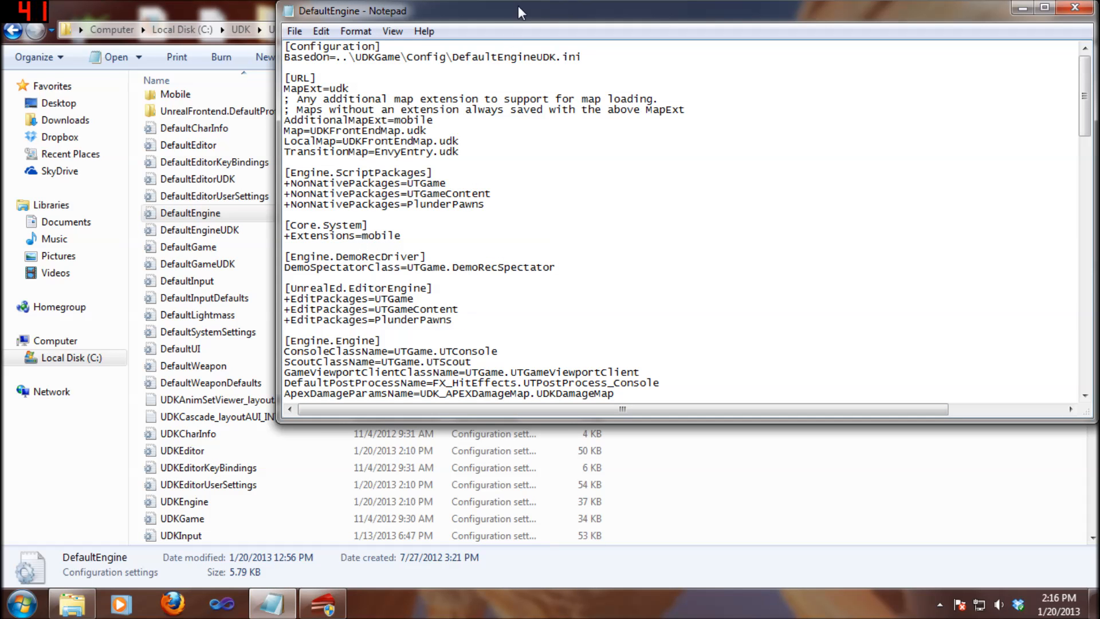
pyautogui.moveTo(517, 14); pyautogui.dragTo(877, 163)
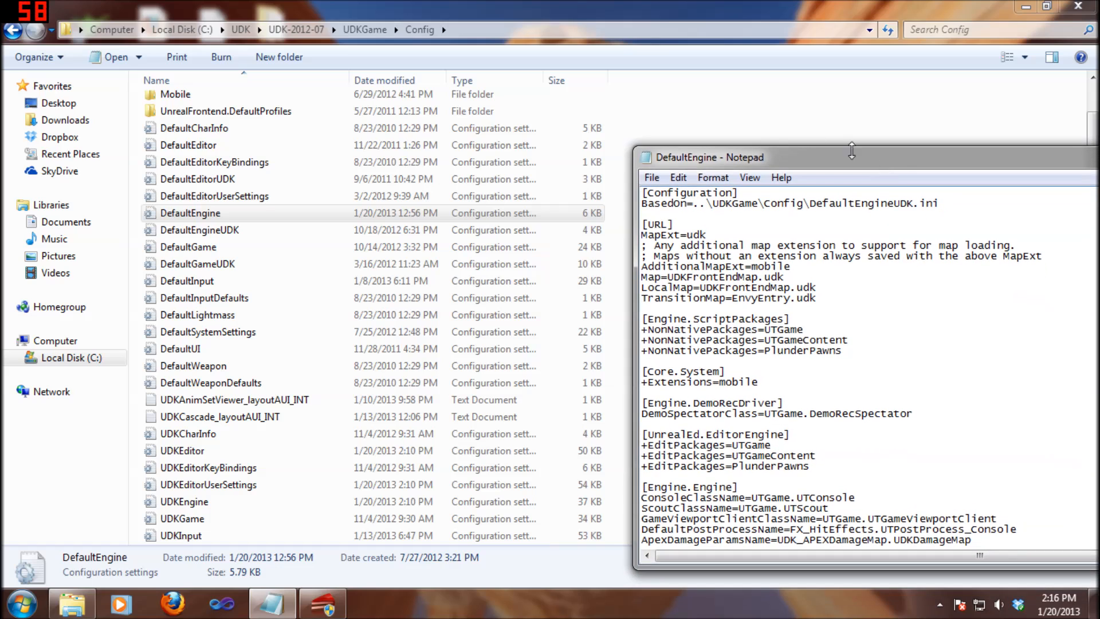
# Open DefaultEngine from the Config folder in a second Notepad window and arrange both DefaultEngine windows side by side for comparison
pyautogui.click(236, 230)
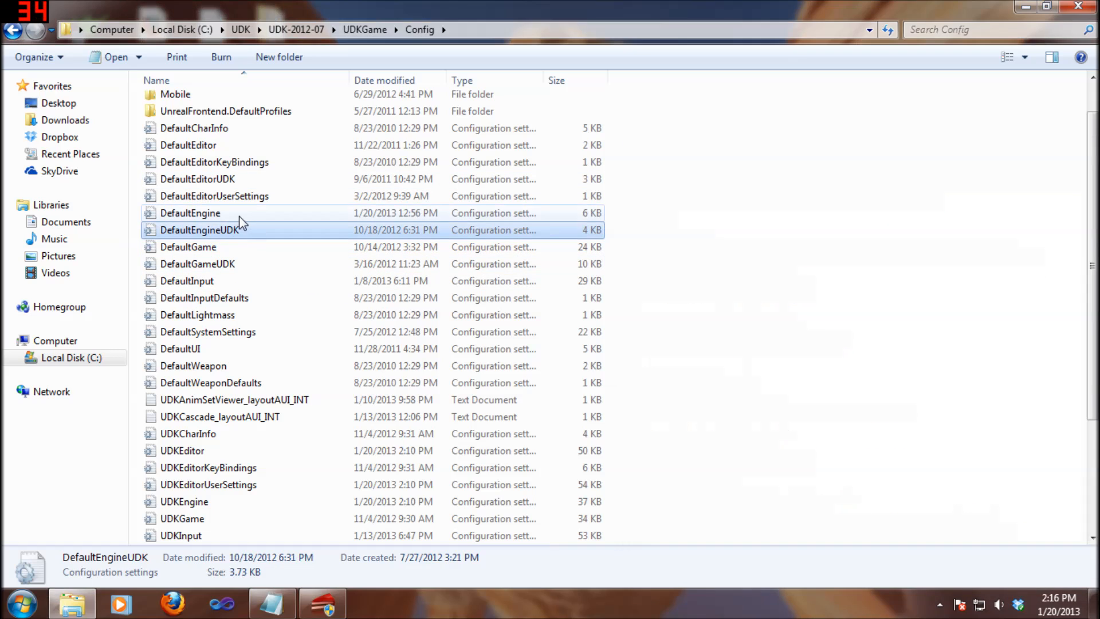
pyautogui.doubleClick(239, 214)
pyautogui.moveTo(720, 8); pyautogui.dragTo(468, 10)
pyautogui.click(281, 605)
pyautogui.click(318, 557)
pyautogui.click(273, 602)
pyautogui.click(249, 565)
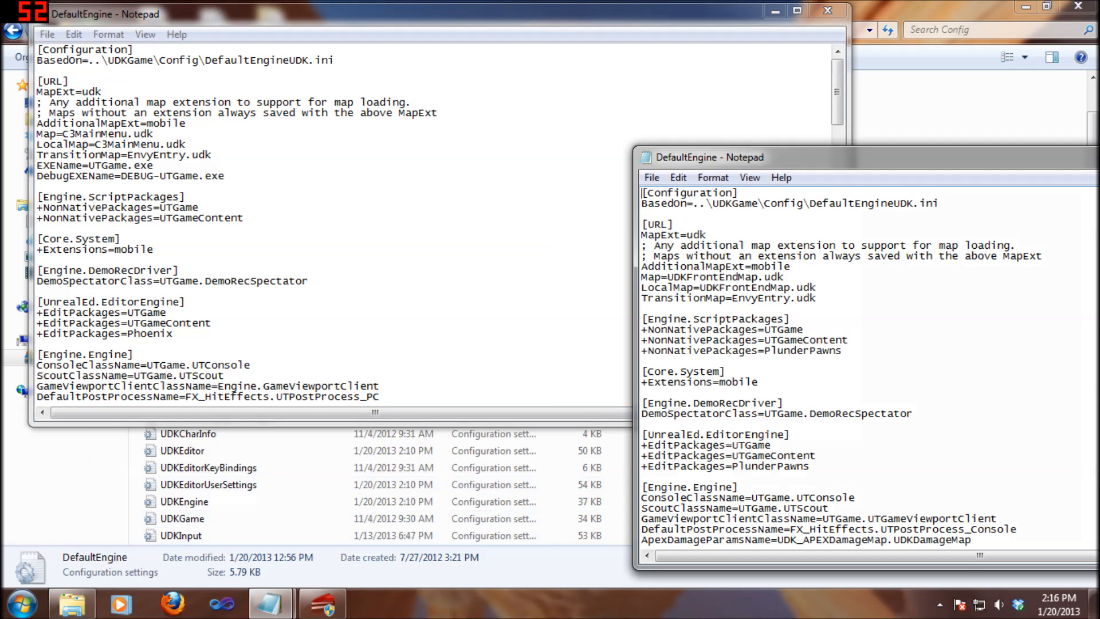
pyautogui.moveTo(825, 158); pyautogui.dragTo(592, 143)
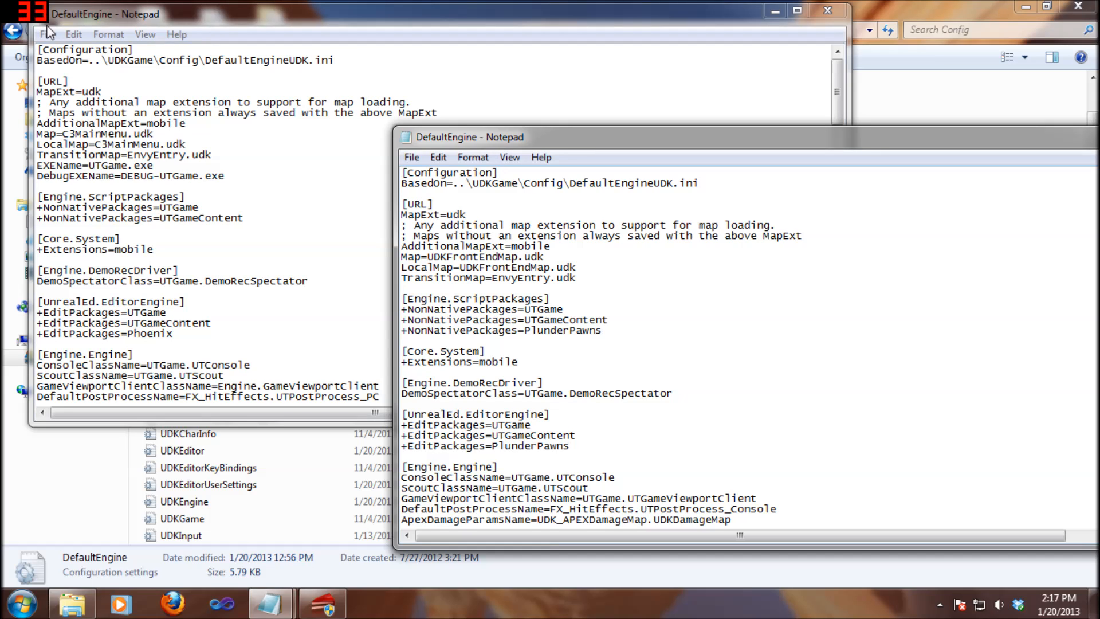
# Compare the [URL] sections of the two DefaultEngine files, highlighting the Map and LocalMap lines in each
pyautogui.moveTo(37, 82); pyautogui.dragTo(229, 176)
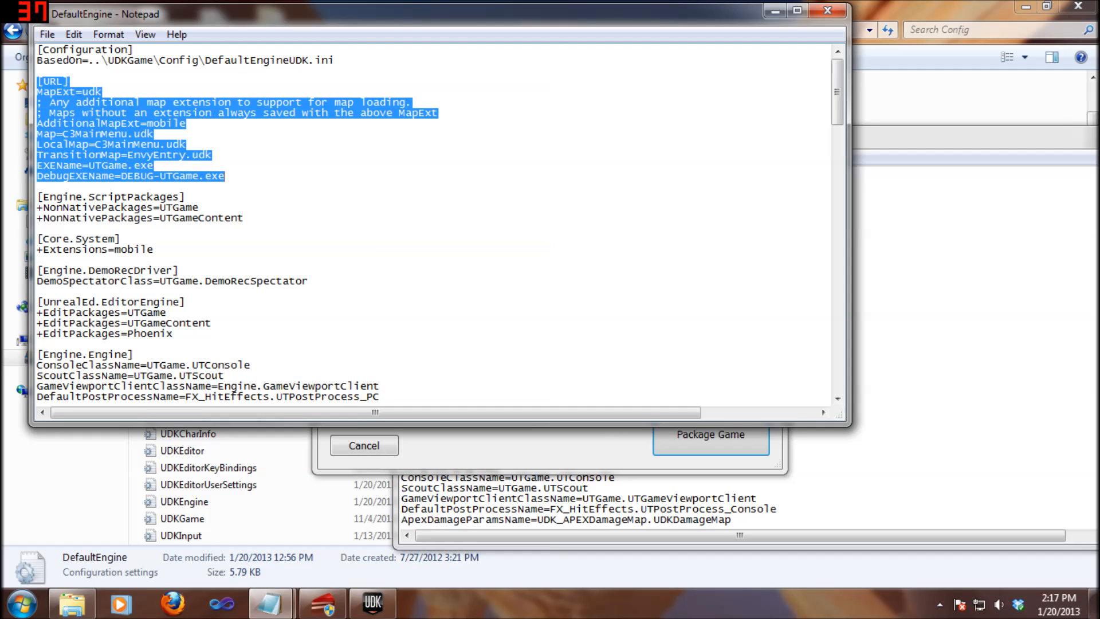
pyautogui.click(154, 134)
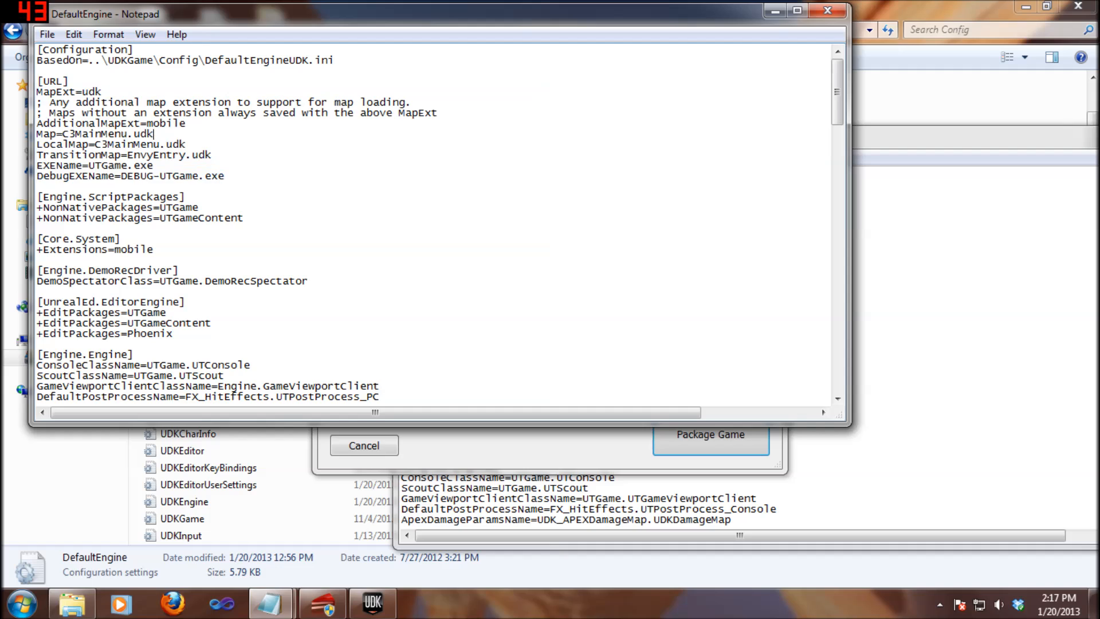
pyautogui.moveTo(186, 144); pyautogui.dragTo(36, 134)
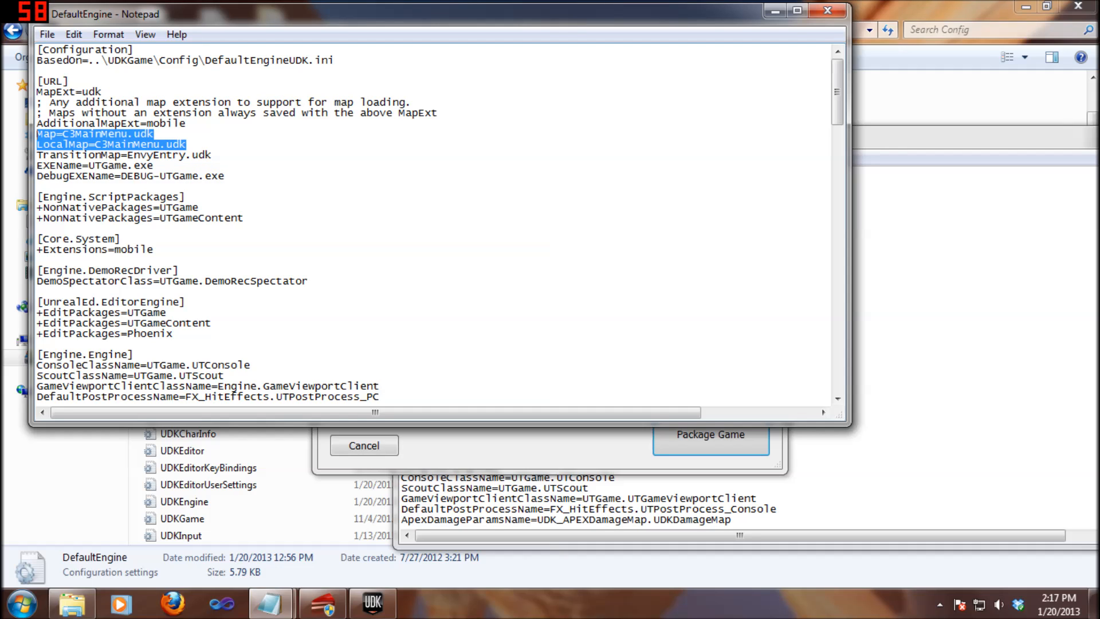
pyautogui.click(905, 351)
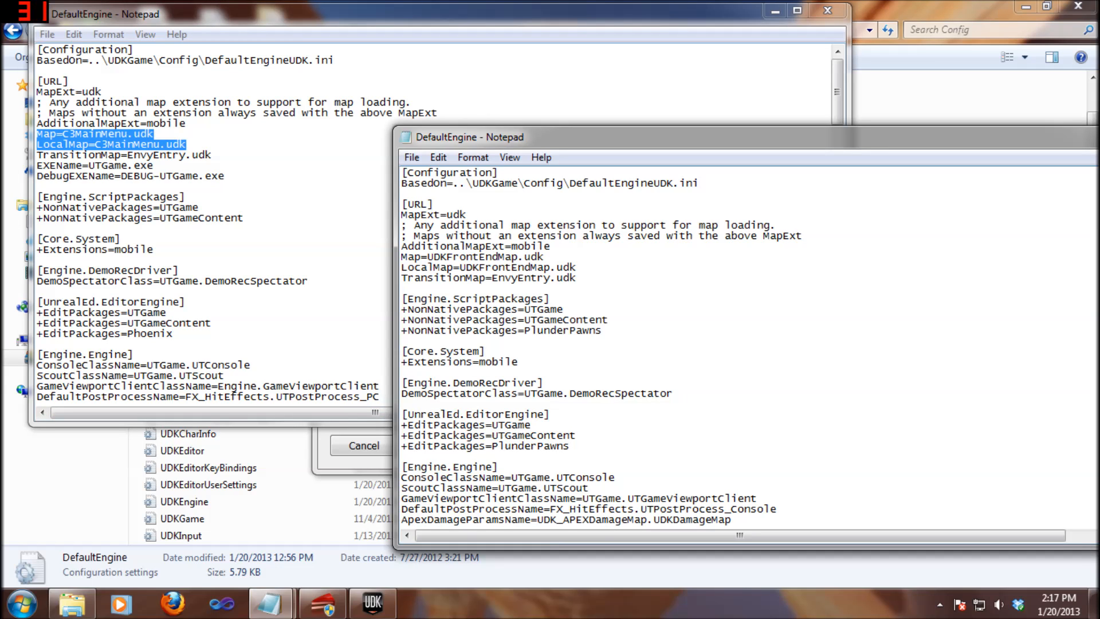
pyautogui.moveTo(576, 267); pyautogui.dragTo(401, 257)
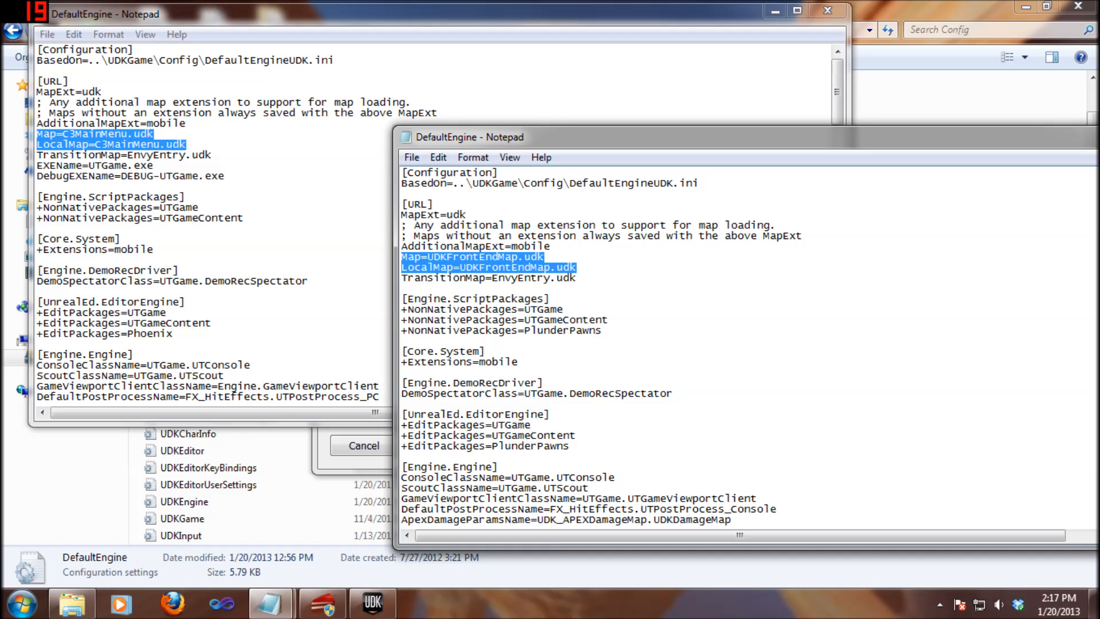
# Browse to UDKGame\Content\Maps\Phoenix in Windows Explorer and locate the C3MainMenu.udk map file
pyautogui.click(182, 518)
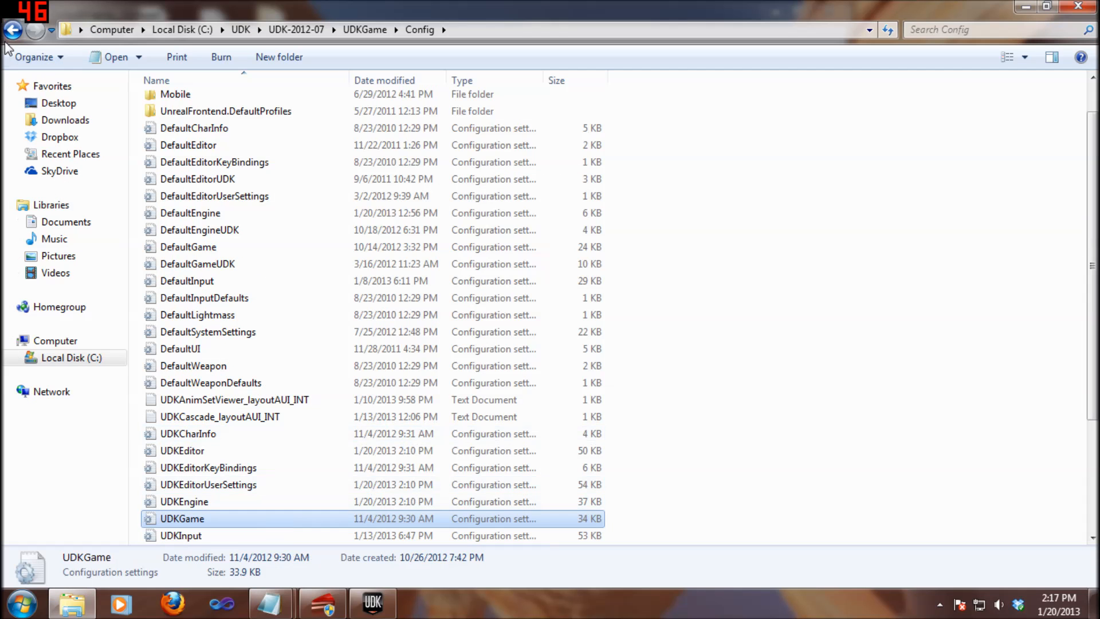
pyautogui.click(13, 30)
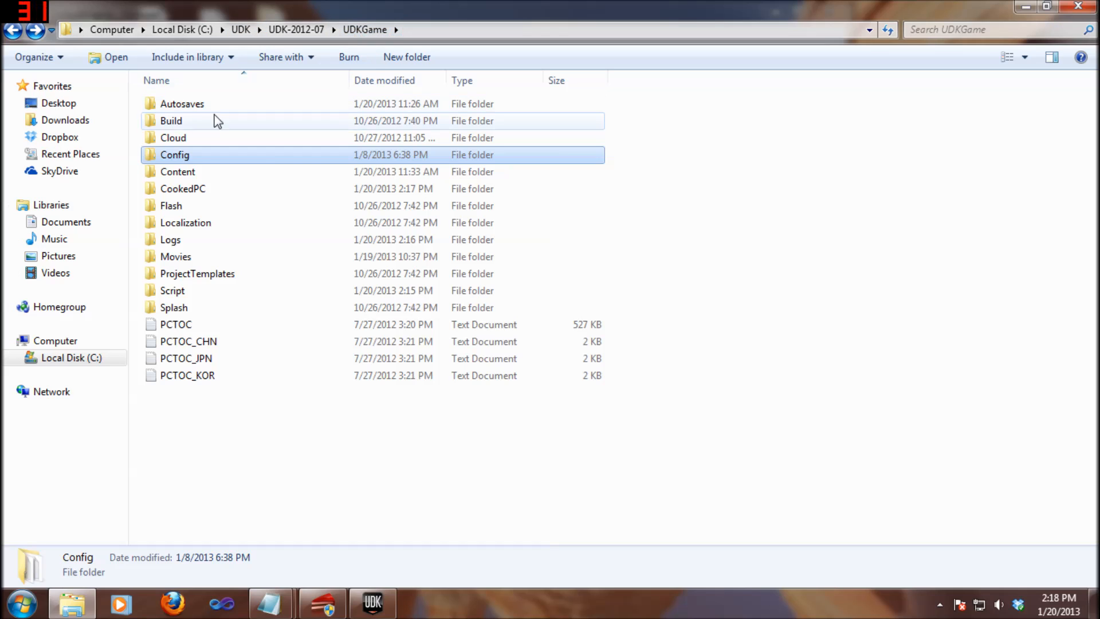
pyautogui.doubleClick(183, 172)
pyautogui.doubleClick(185, 104)
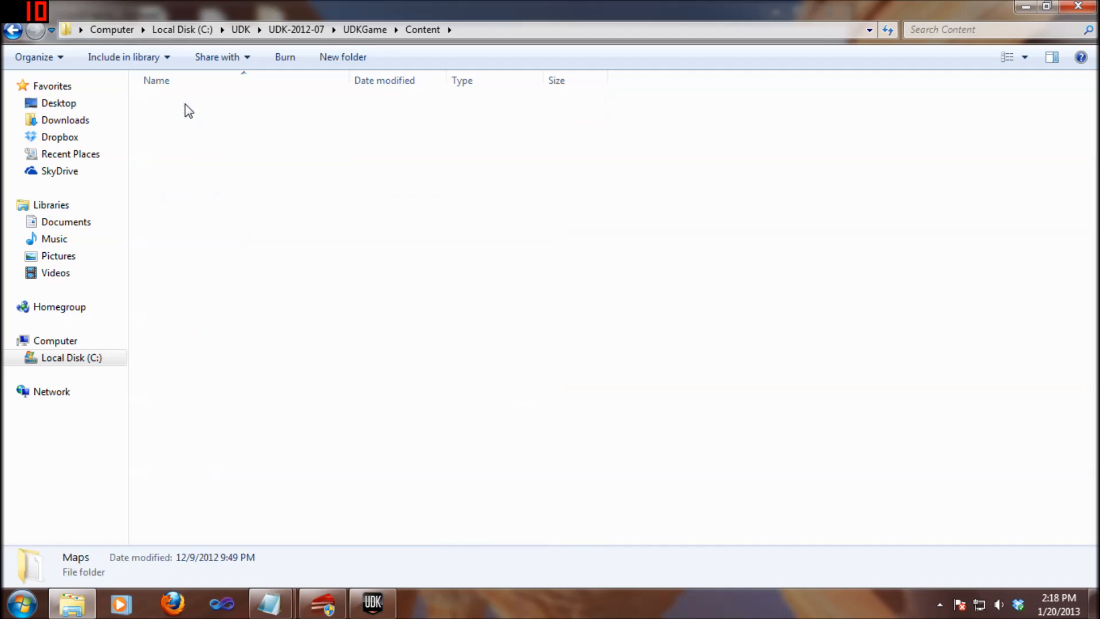
pyautogui.doubleClick(192, 142)
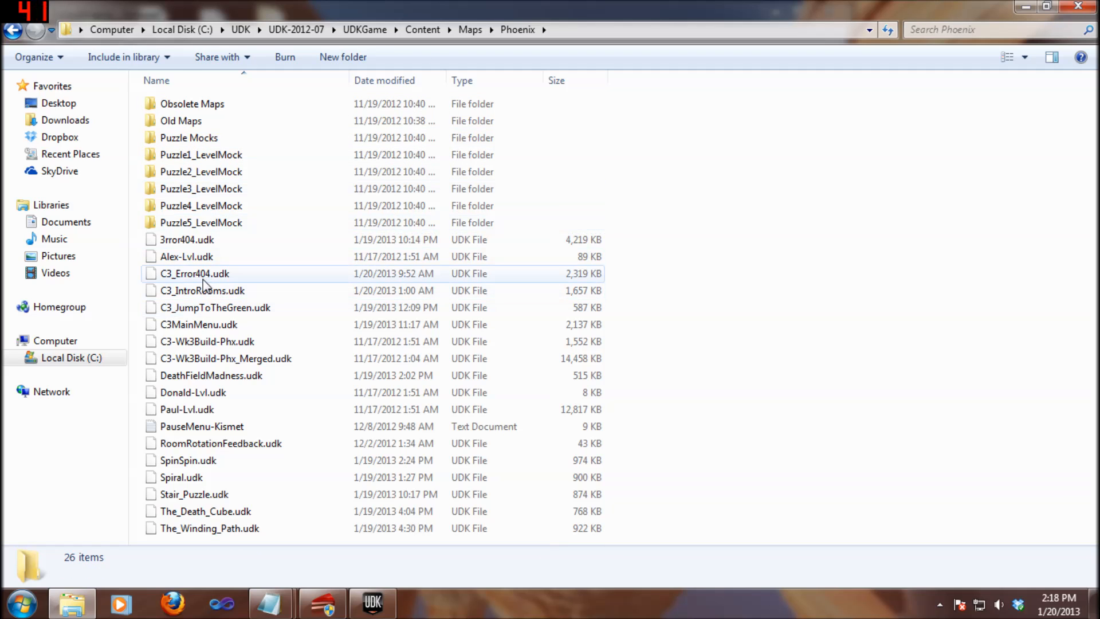
pyautogui.click(207, 327)
pyautogui.click(228, 324)
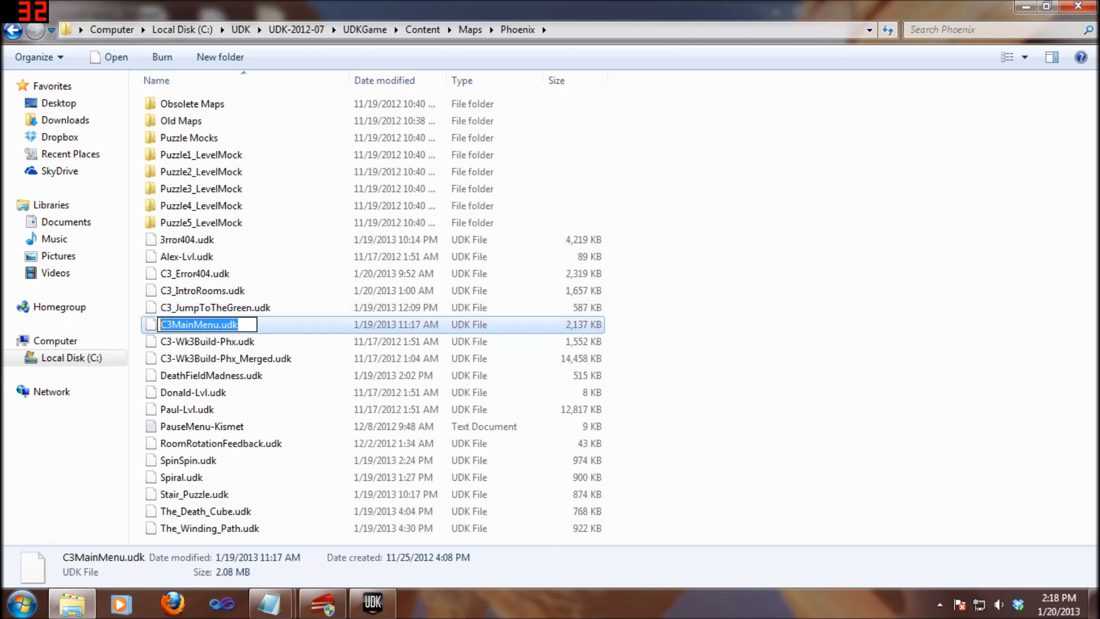
# Return to the DefaultEngine file in Notepad and check the C3MainMenu.udk name on its Map line
pyautogui.click(288, 609)
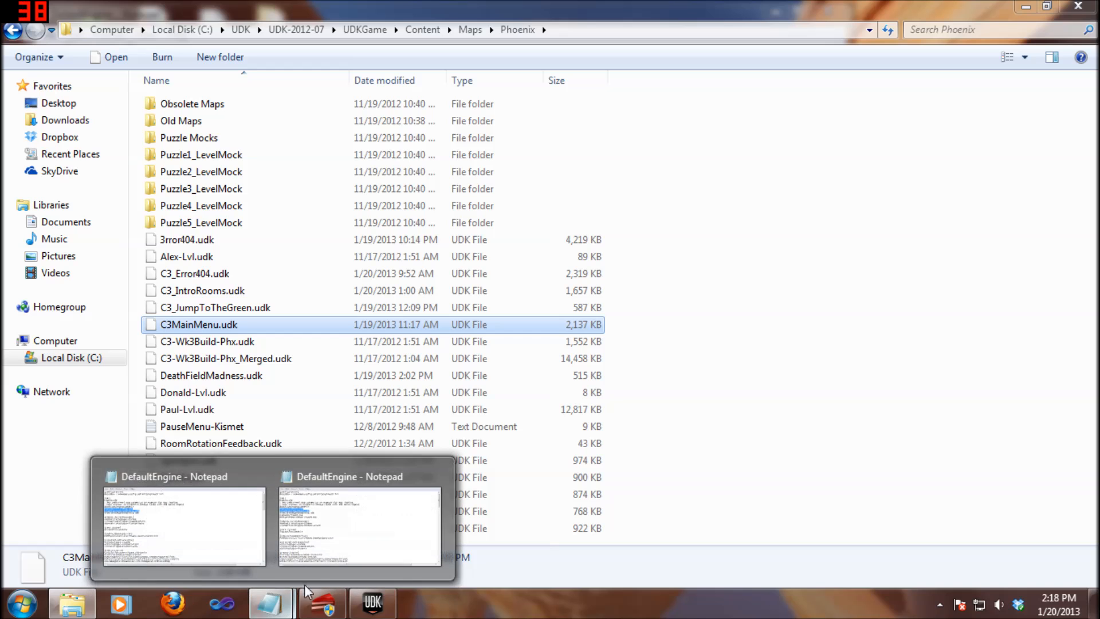
pyautogui.moveTo(229, 528)
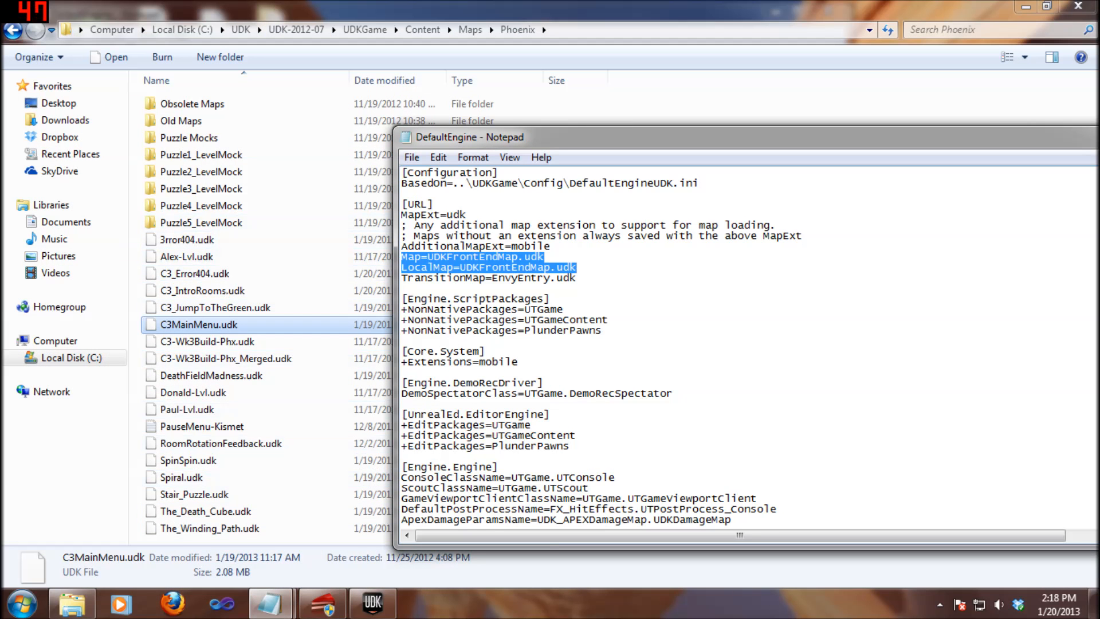
pyautogui.click(326, 567)
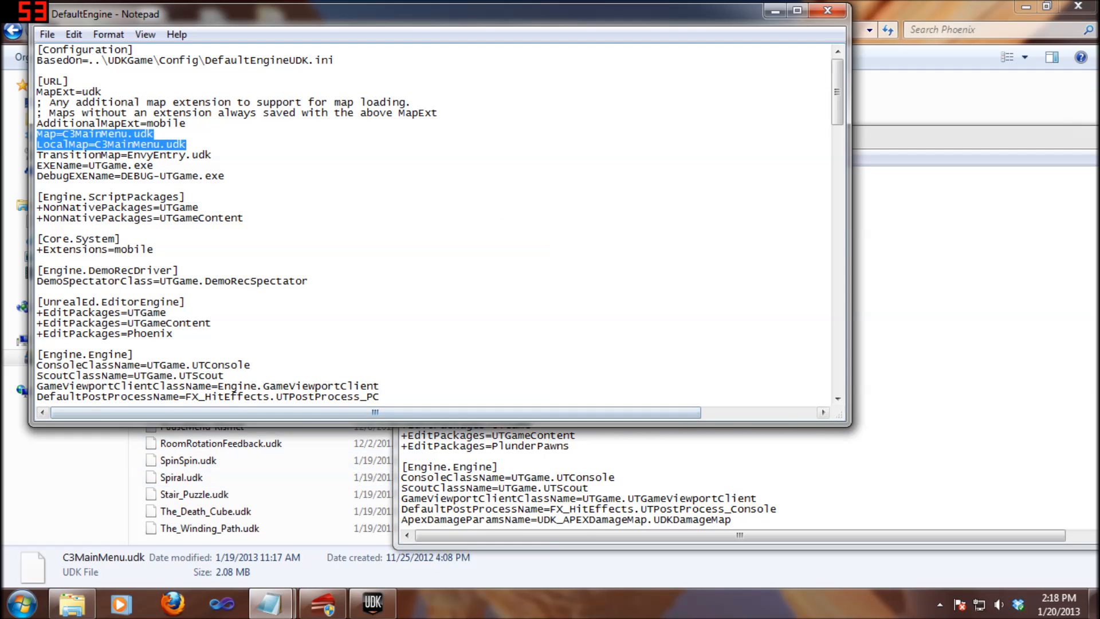
pyautogui.moveTo(101, 133); pyautogui.dragTo(62, 134)
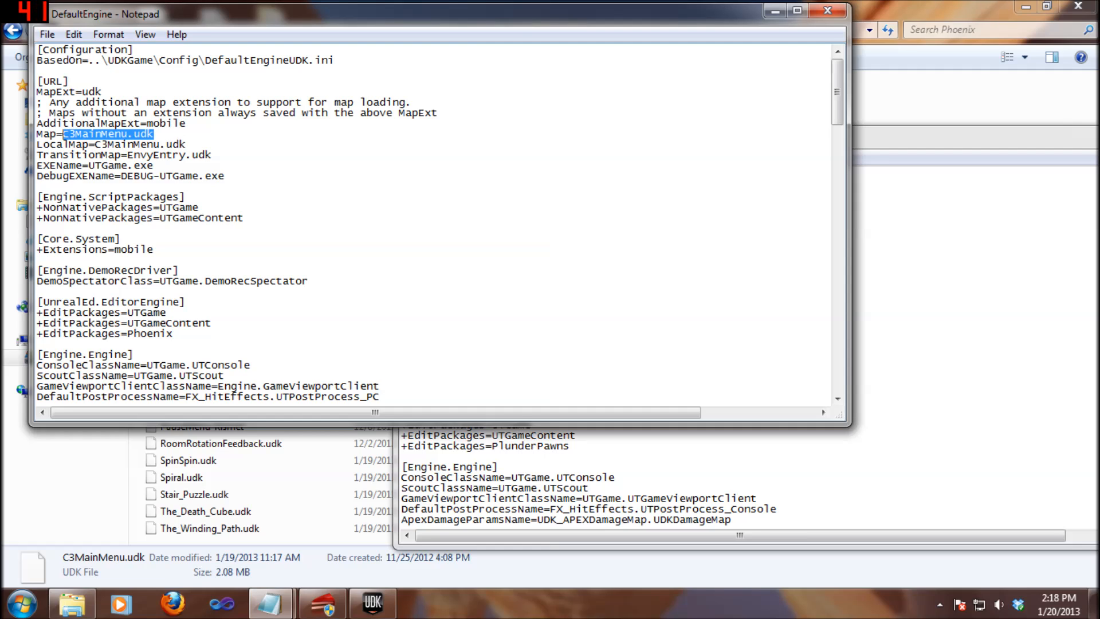
pyautogui.click(154, 133)
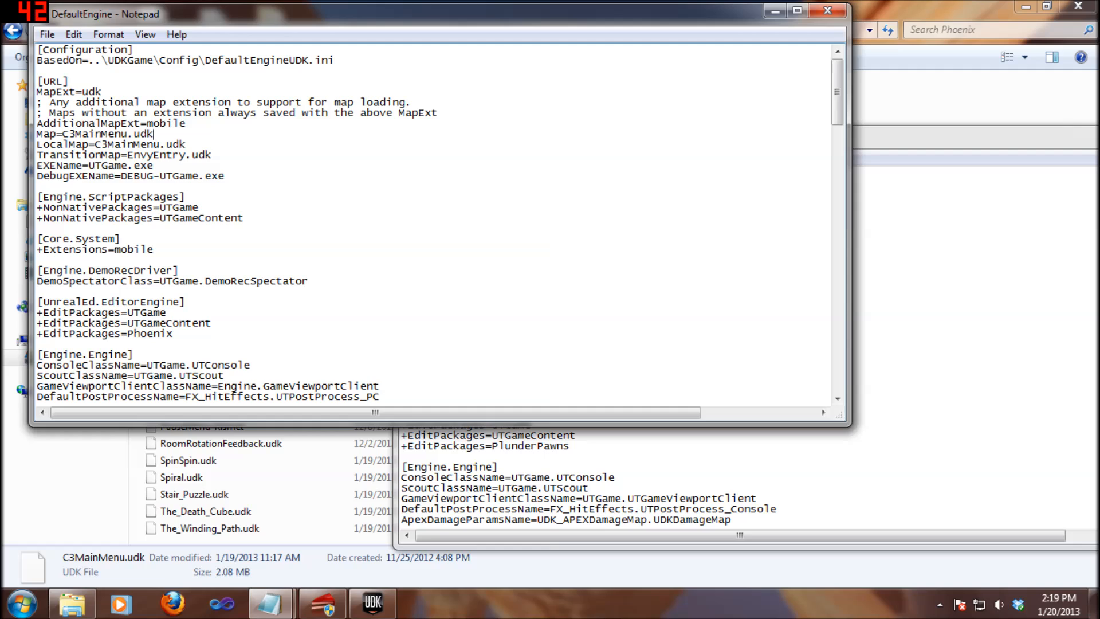
# Try changing the +EditPackages=Phoenix line to +ModEditPackages=Phoenix, and remove the Mod prefix again
pyautogui.moveTo(174, 333); pyautogui.dragTo(36, 334)
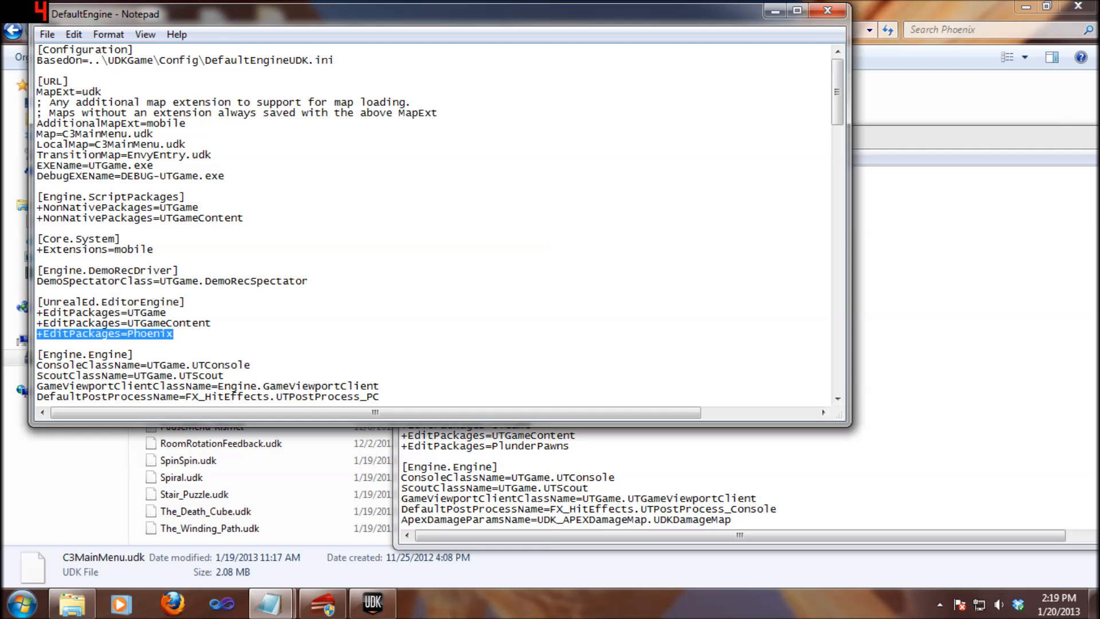
pyautogui.click(43, 333)
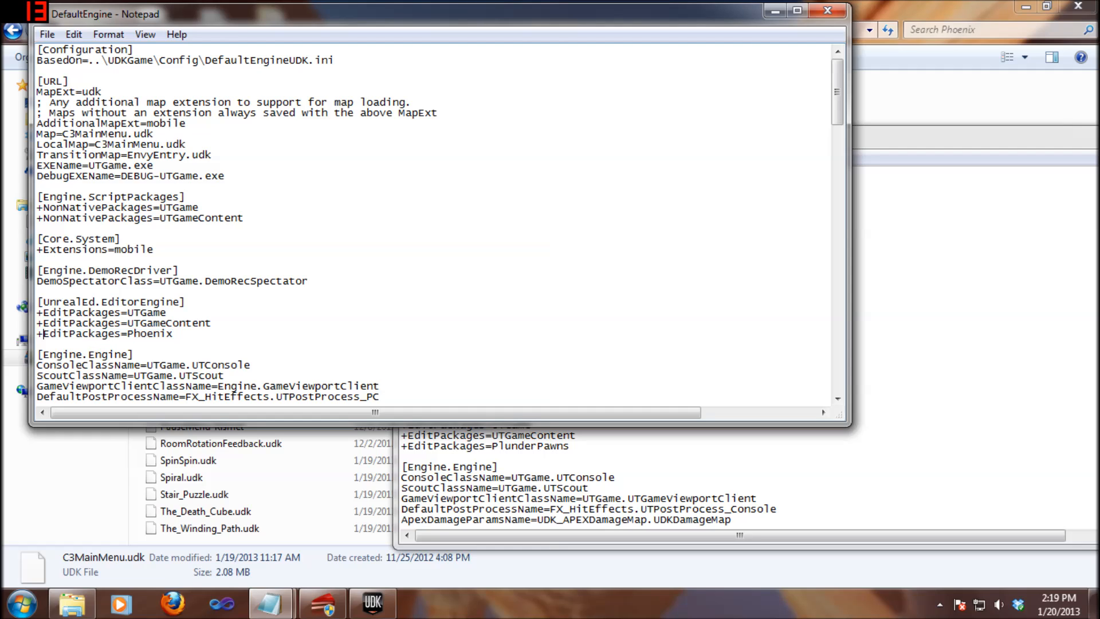
pyautogui.write('MO')
pyautogui.press('BackSpace')
pyautogui.write('od')
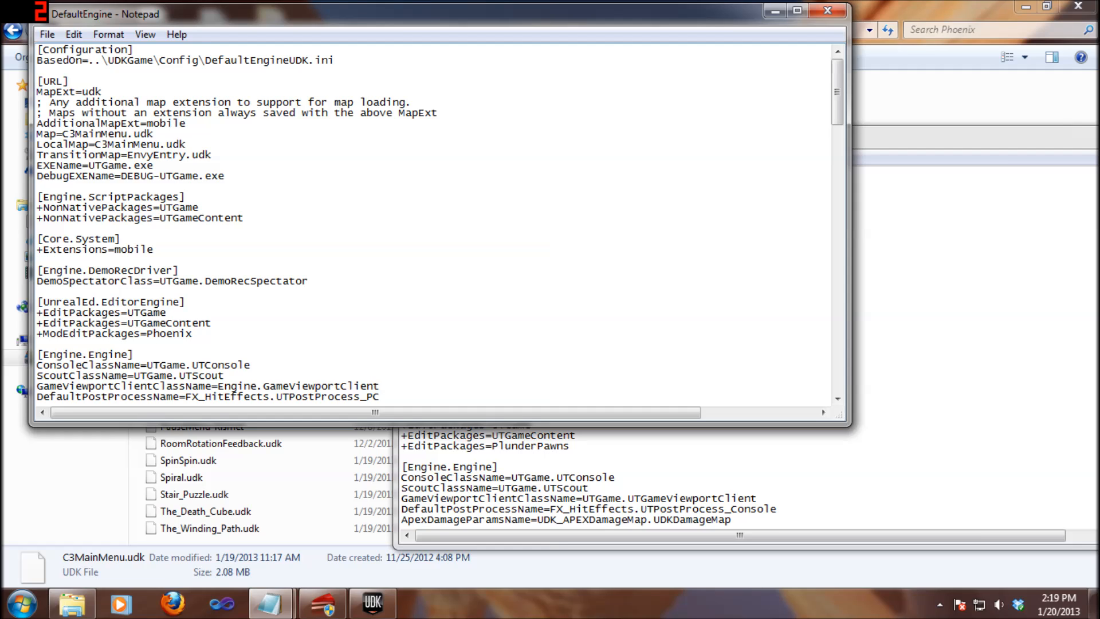
pyautogui.press('BackSpace')
pyautogui.press('BackSpace')
pyautogui.press('BackSpace')
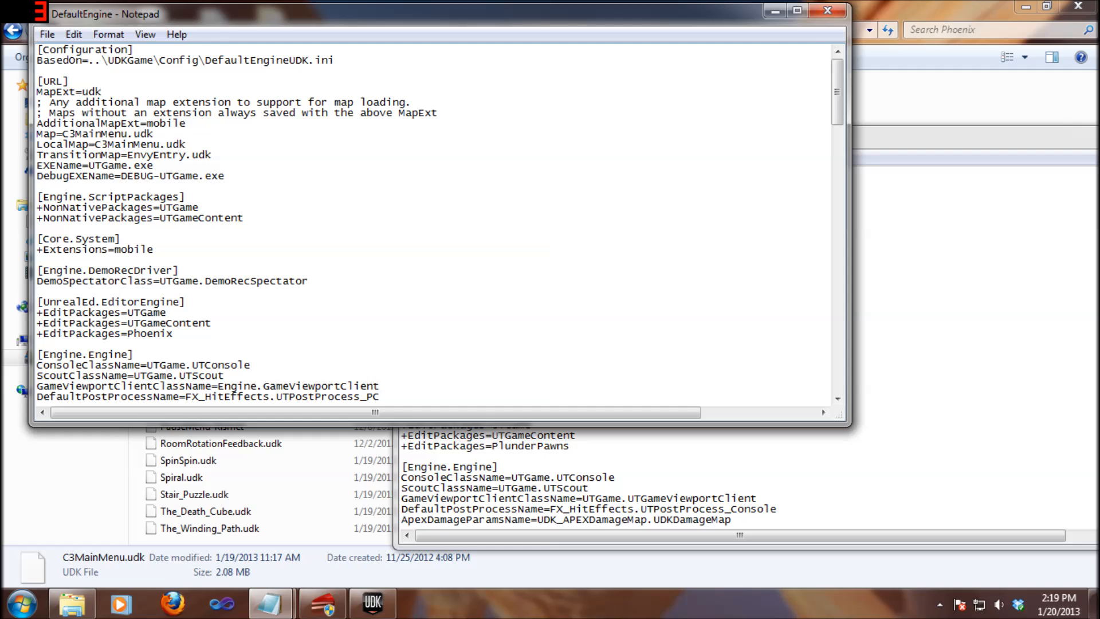
# Check the Phoenix entry of the EditPackages list against the Phoenix script folder in C:\UDK\UDK-2012-07\Development\Src
pyautogui.click(211, 324)
pyautogui.click(38, 344)
pyautogui.click(166, 313)
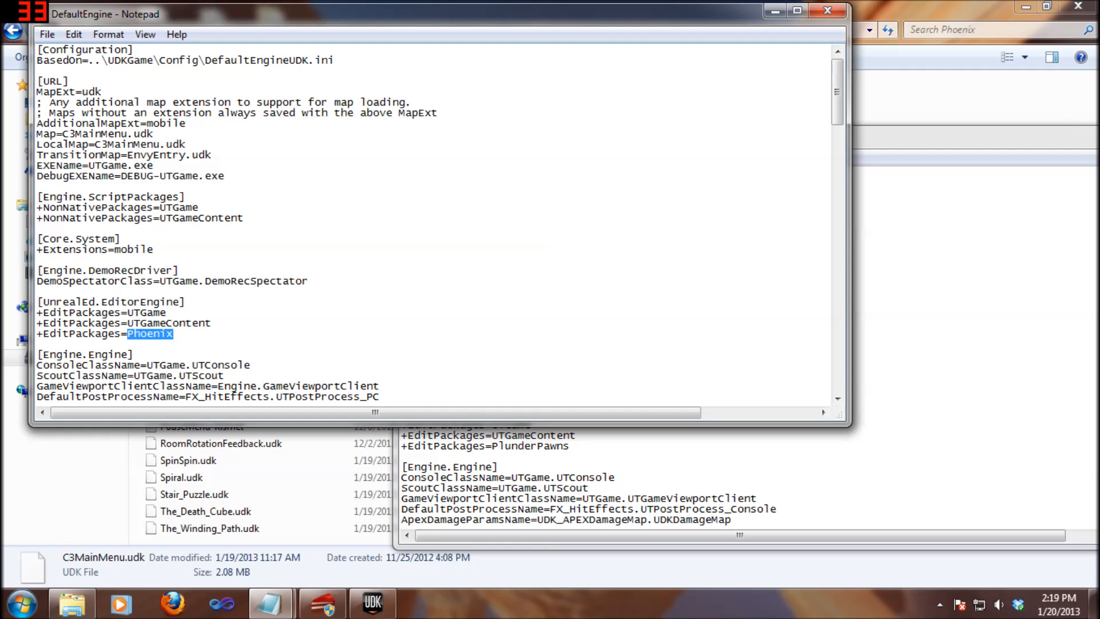
pyautogui.click(223, 449)
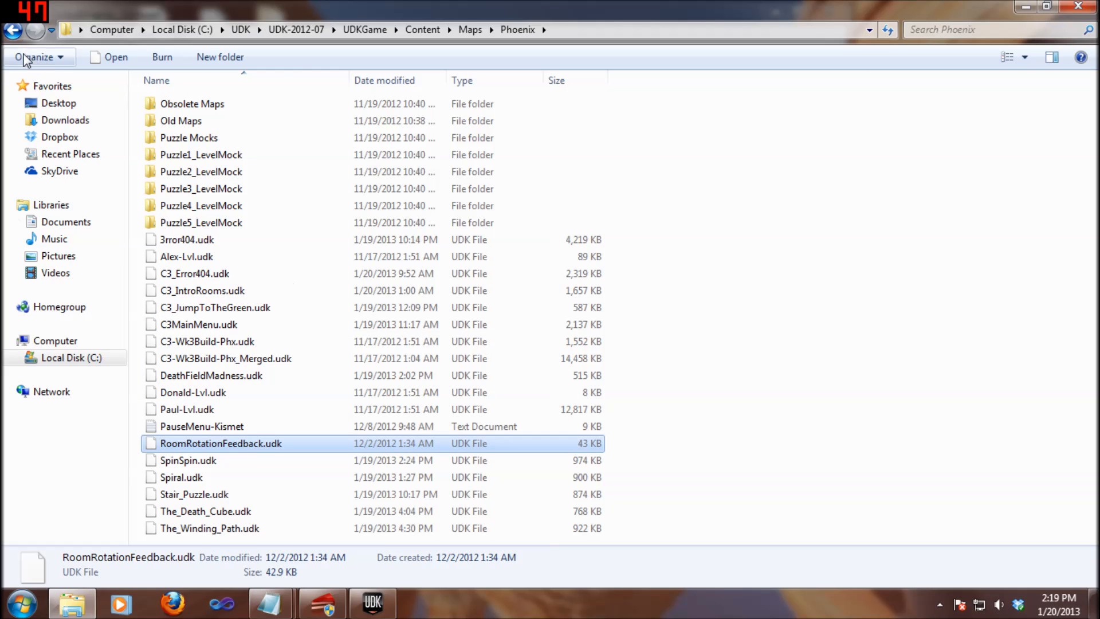
pyautogui.click(306, 30)
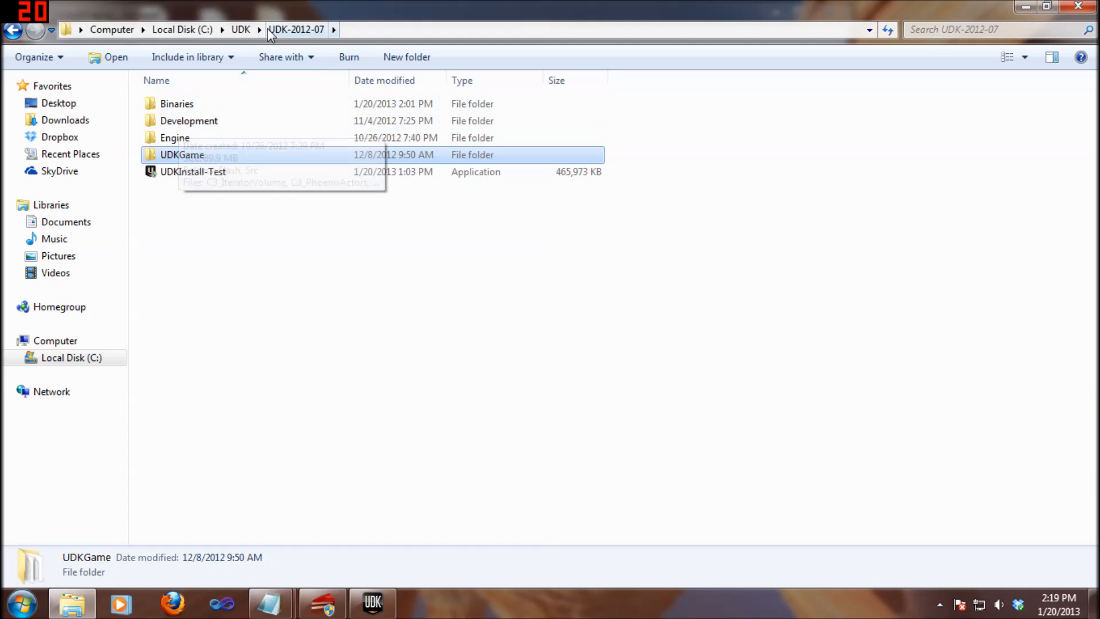
pyautogui.doubleClick(174, 120)
pyautogui.doubleClick(173, 119)
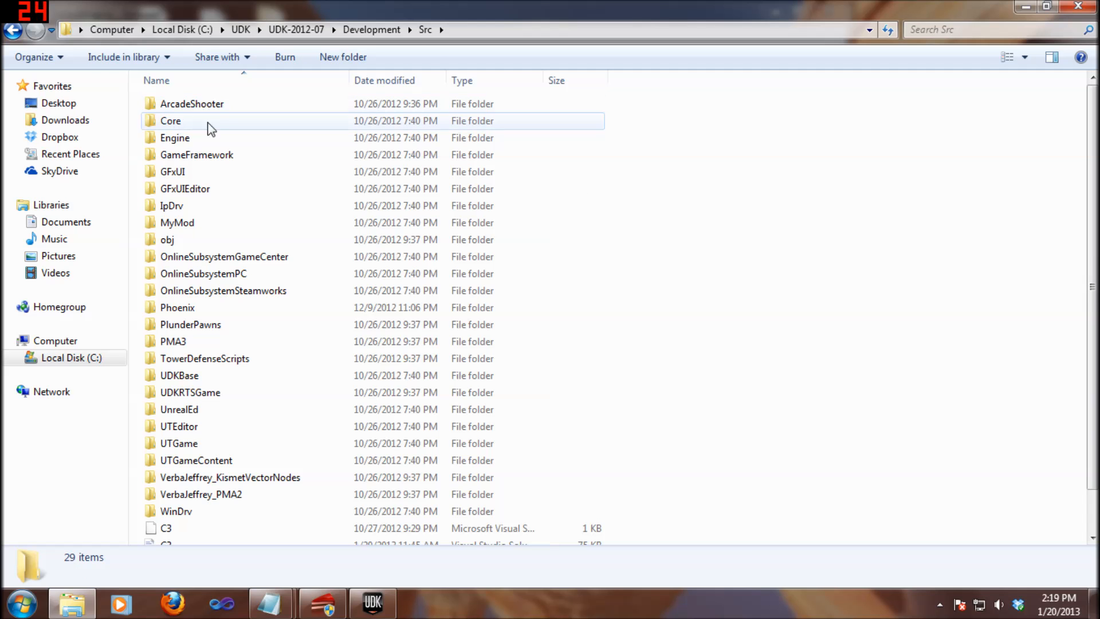
pyautogui.click(177, 309)
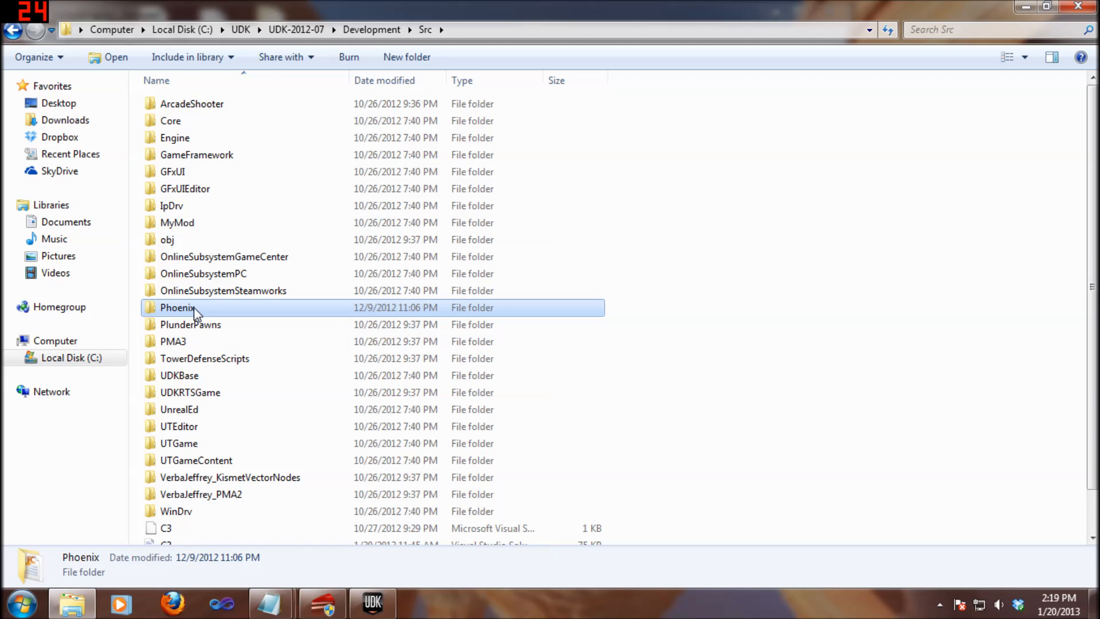
# Bring both DefaultEngine Notepad windows back in front of the Src folder for another look
pyautogui.moveTo(281, 607)
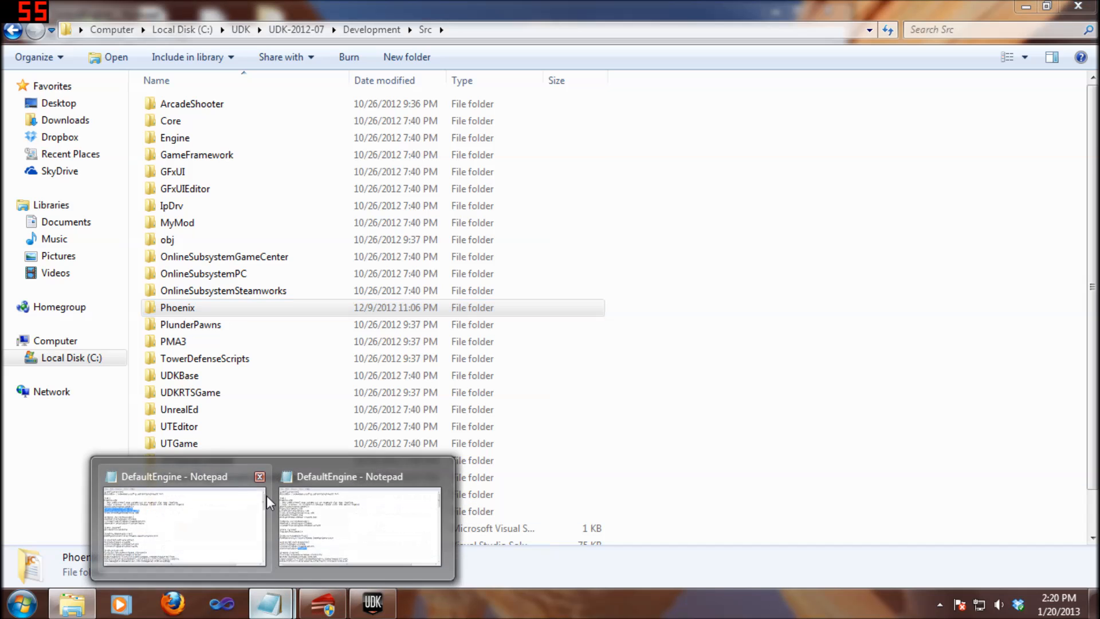
pyautogui.click(189, 521)
pyautogui.click(362, 528)
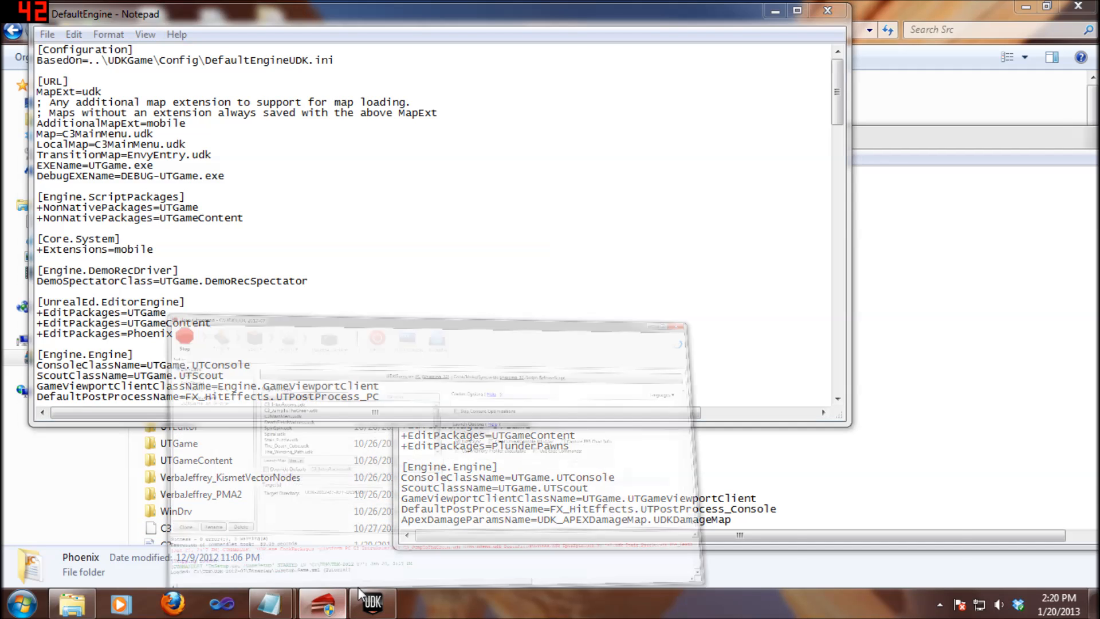
# Switch to Unreal Frontend and package the game with the long name Tutorial and the game name Test
pyautogui.click(322, 606)
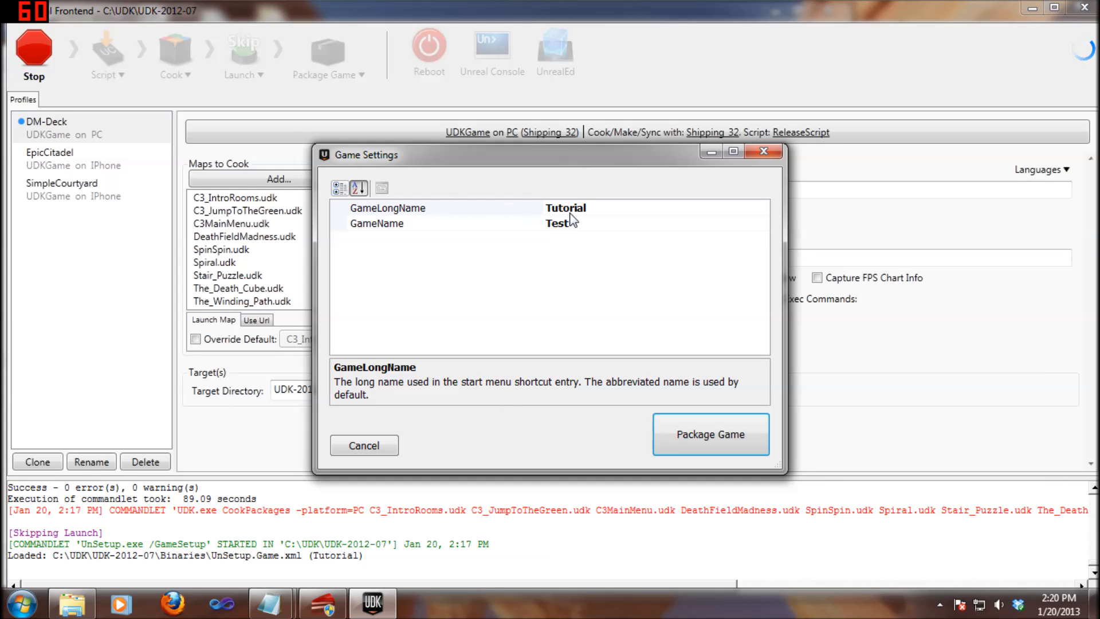
pyautogui.click(683, 439)
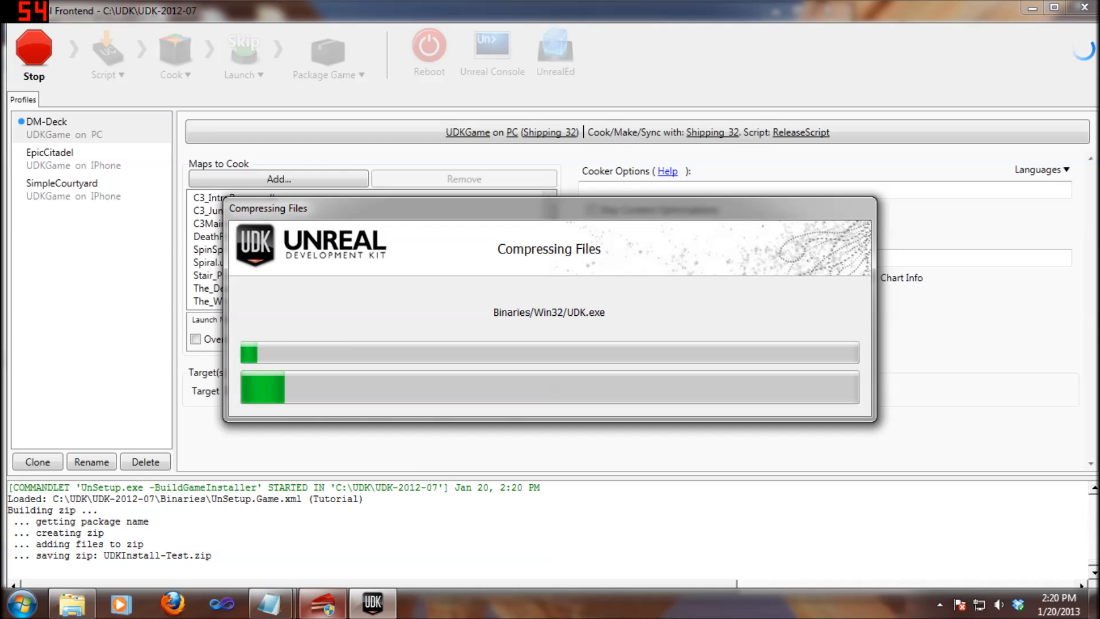
pyautogui.moveTo(275, 604)
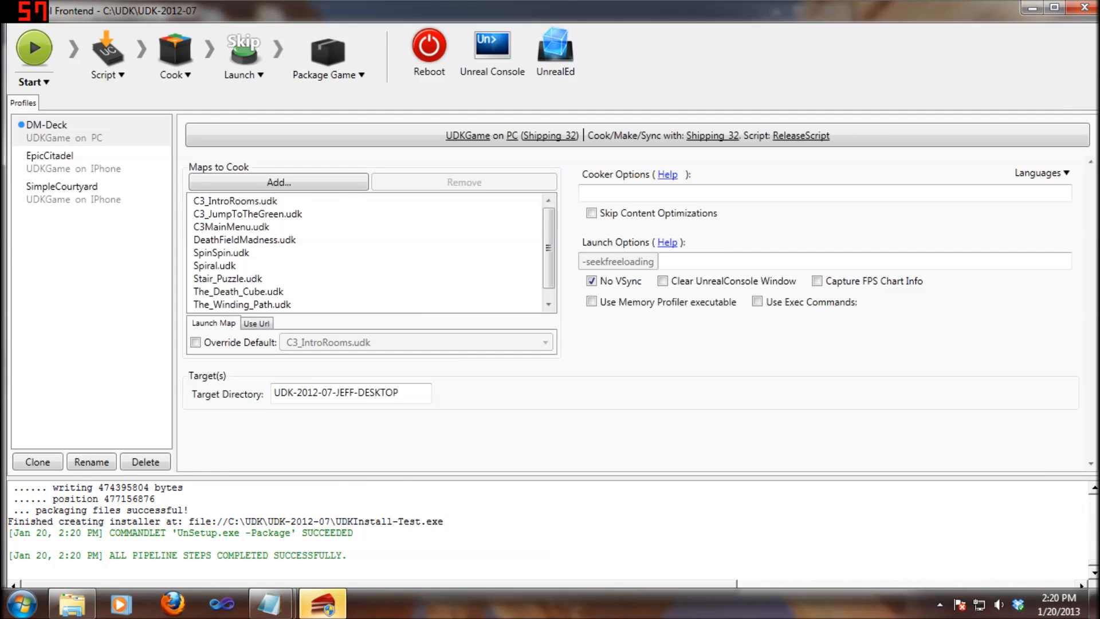
# Highlight the final pipeline line in the output log, close Unreal Frontend and return to the Src folder in Windows Explorer
pyautogui.moveTo(348, 555); pyautogui.dragTo(138, 543)
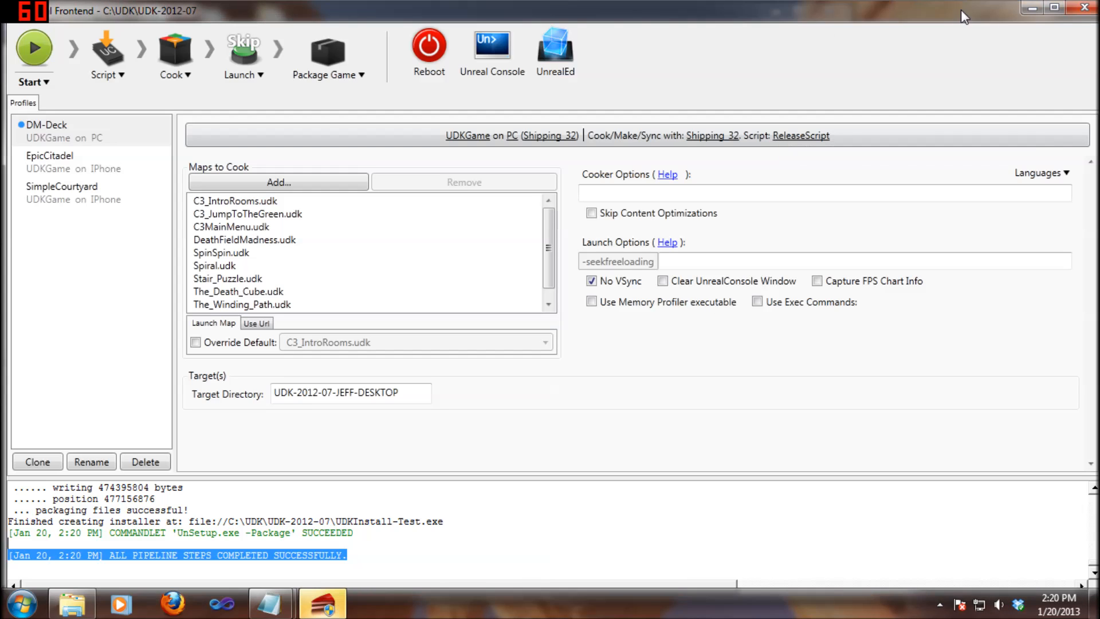
pyautogui.click(1085, 6)
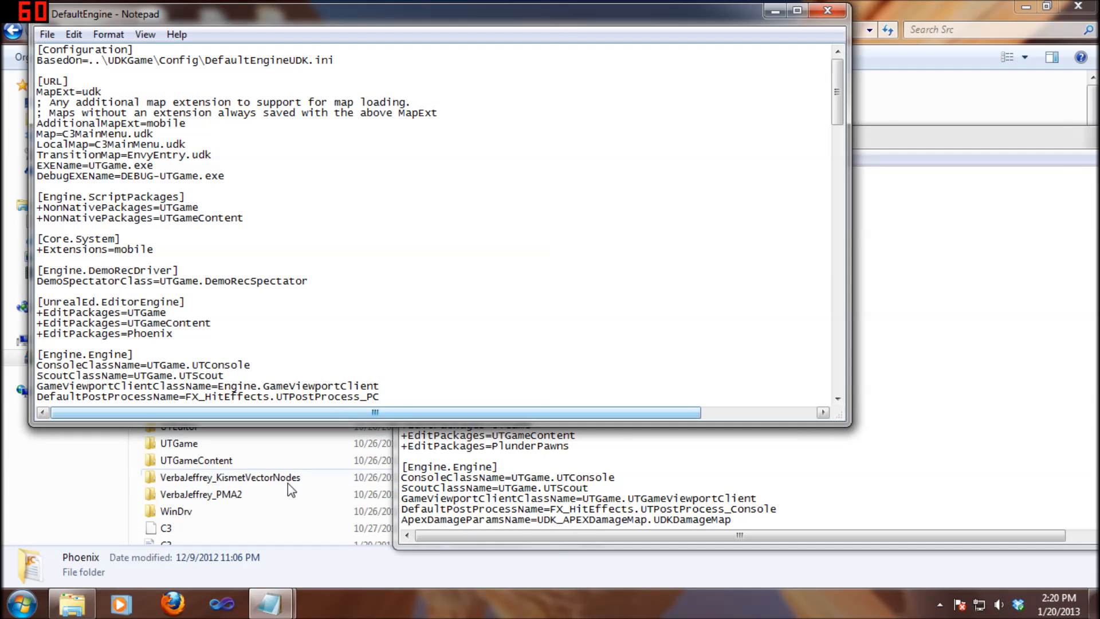
pyautogui.click(327, 498)
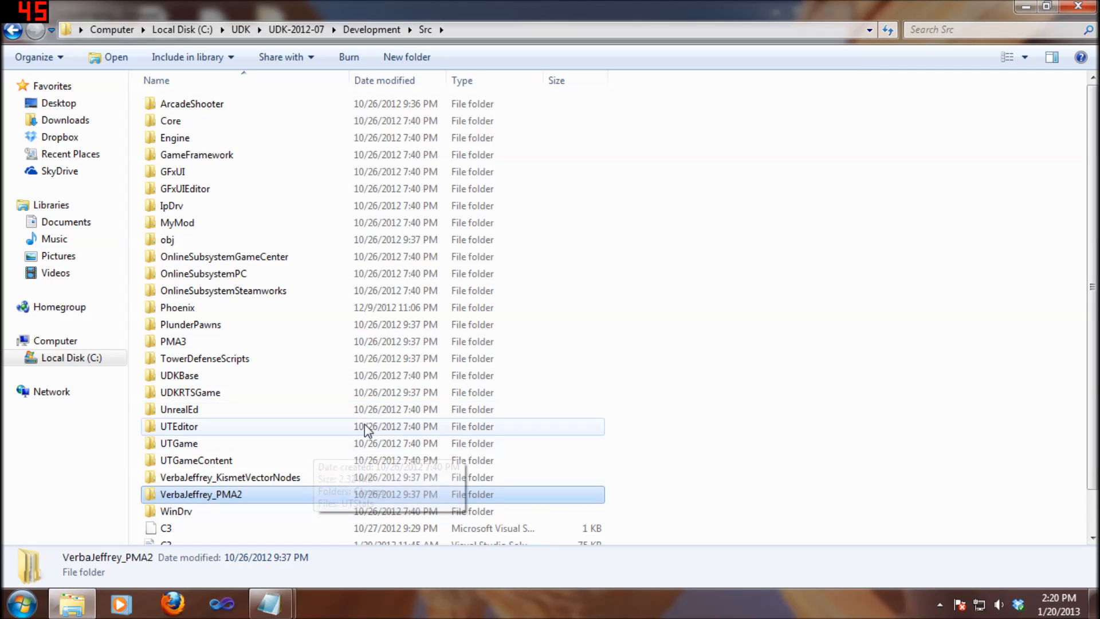
# Open the UDK-2012-07 folder and start the packaged UDKInstall-Test installer
pyautogui.click(296, 29)
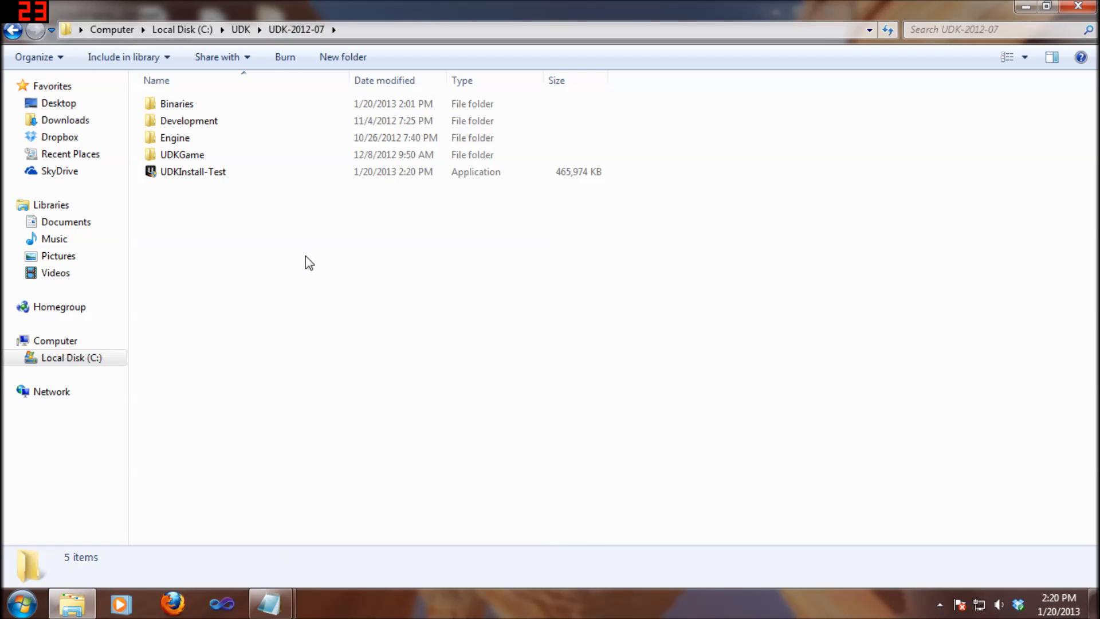
pyautogui.click(205, 172)
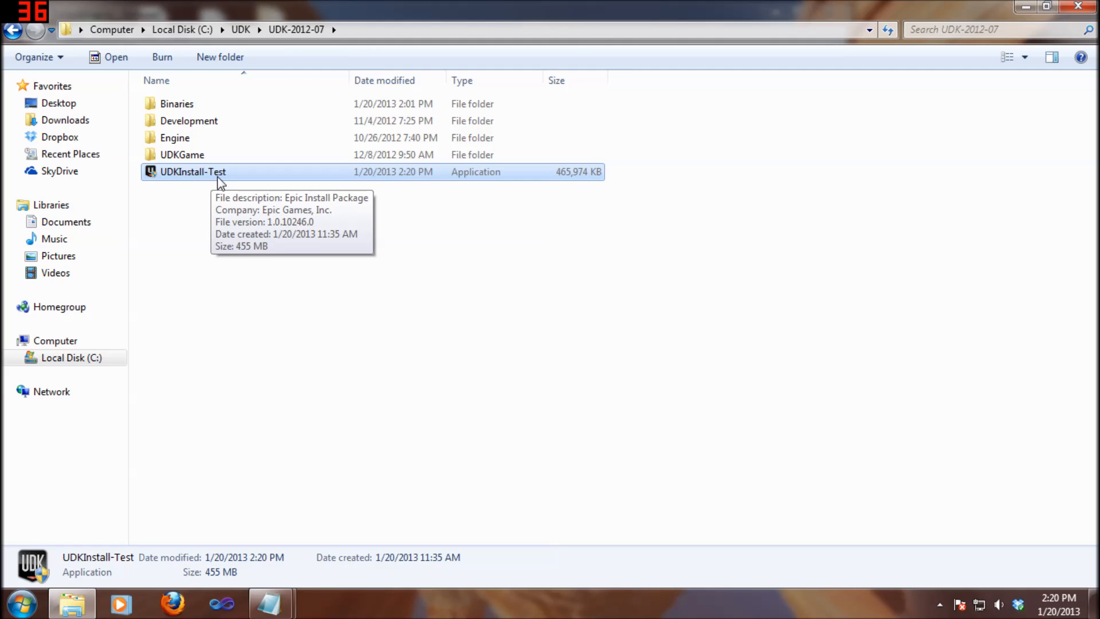
pyautogui.doubleClick(240, 178)
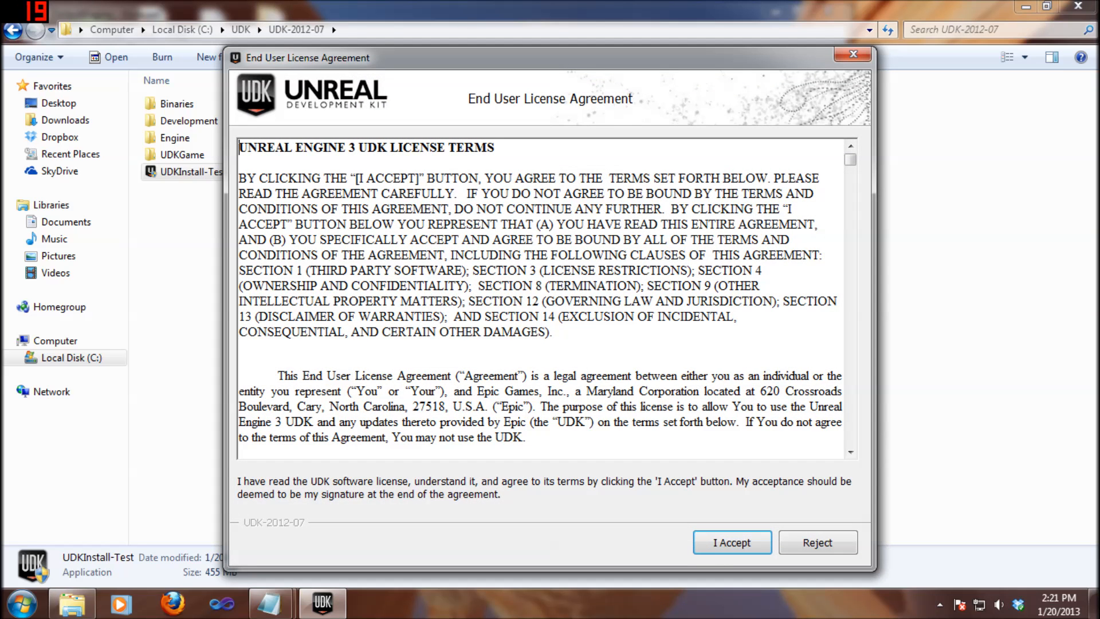
# Accept the license agreement, install the game to C:\UDK\Tutorial and finish with Launch Tutorial enabled
pyautogui.click(714, 551)
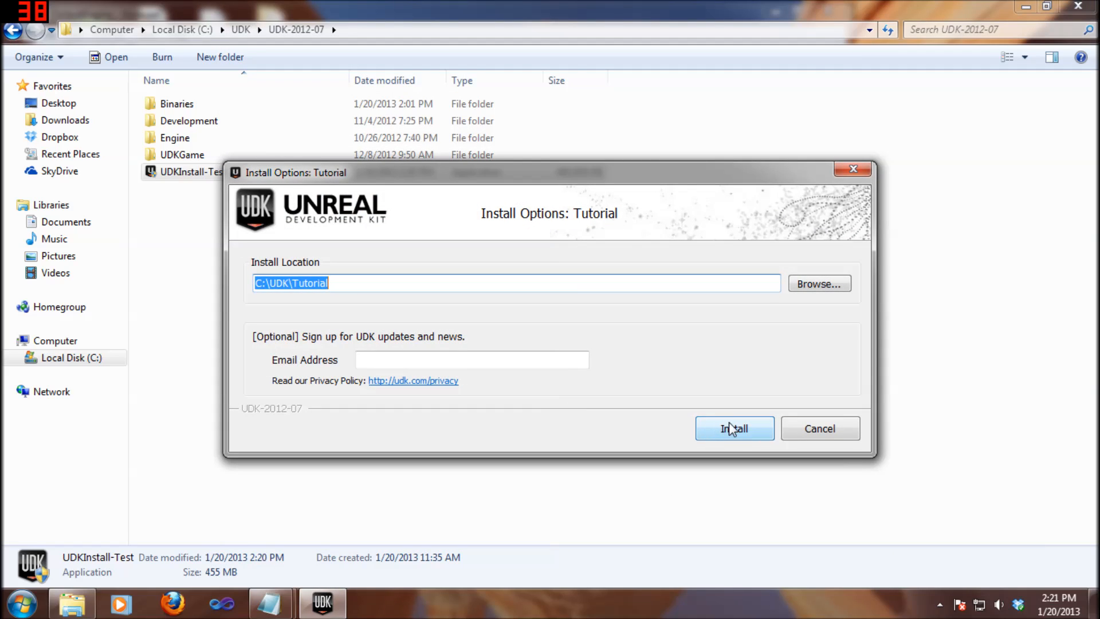
pyautogui.click(724, 428)
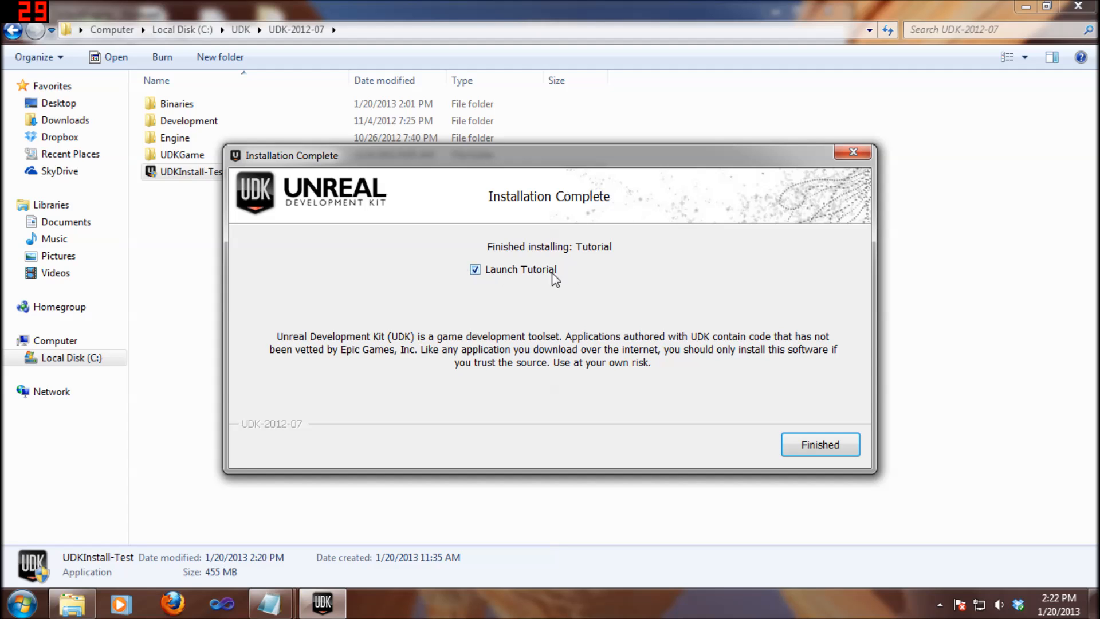
pyautogui.click(817, 455)
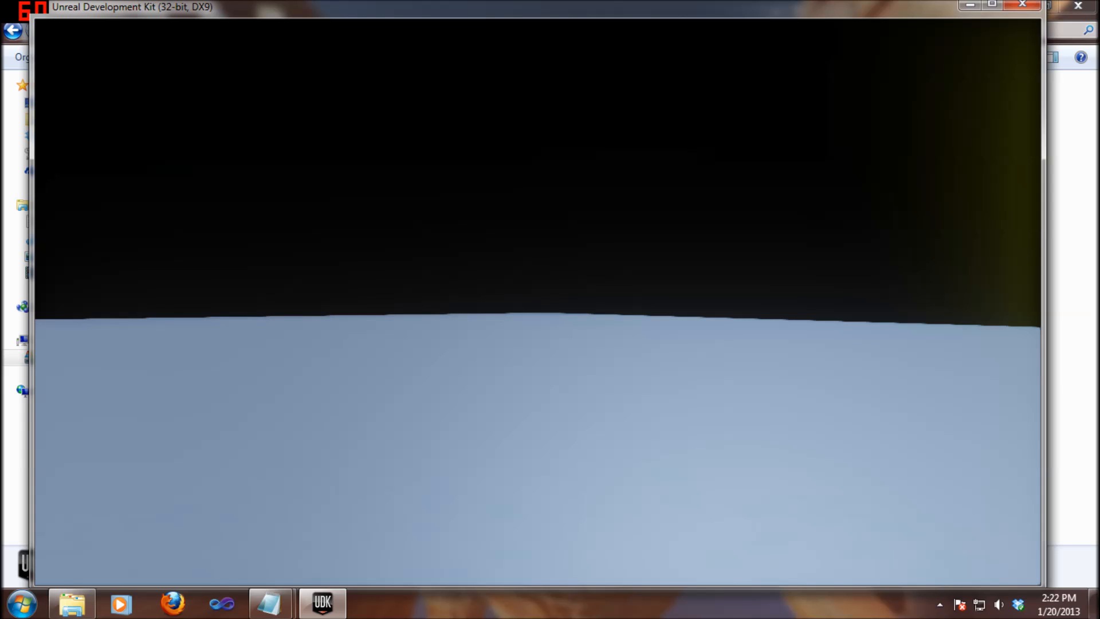
# Close the launched game and the UDK-2012-07 folder window, and move the front DefaultEngine Notepad window lower on the desktop
pyautogui.hotkey('alt', 'Tab')
pyautogui.rightClick(332, 608)
pyautogui.click(355, 569)
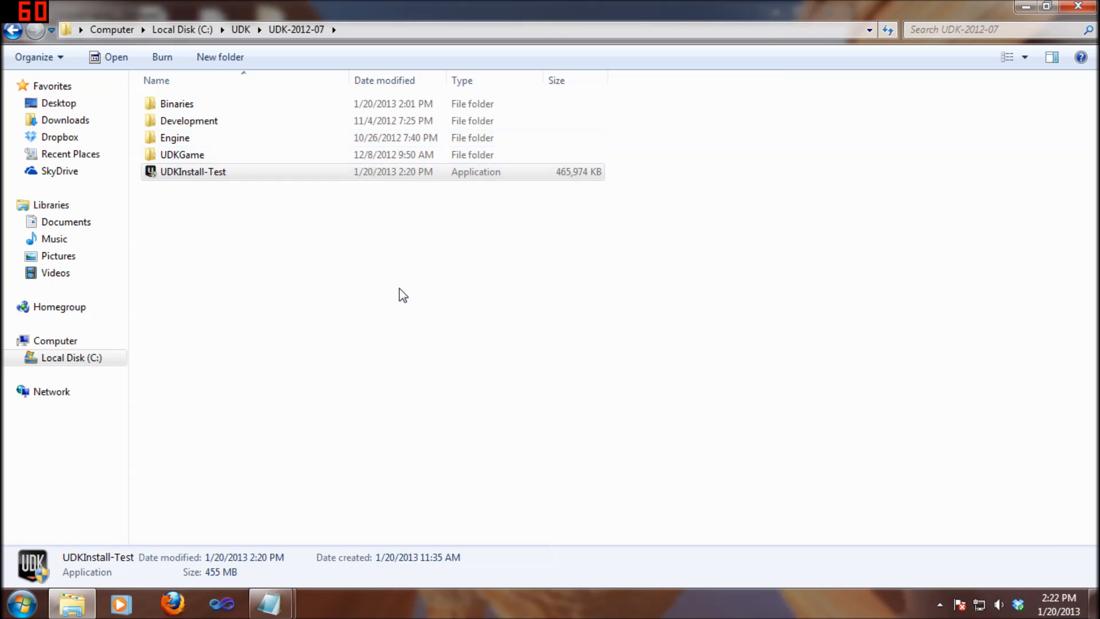
pyautogui.click(468, 299)
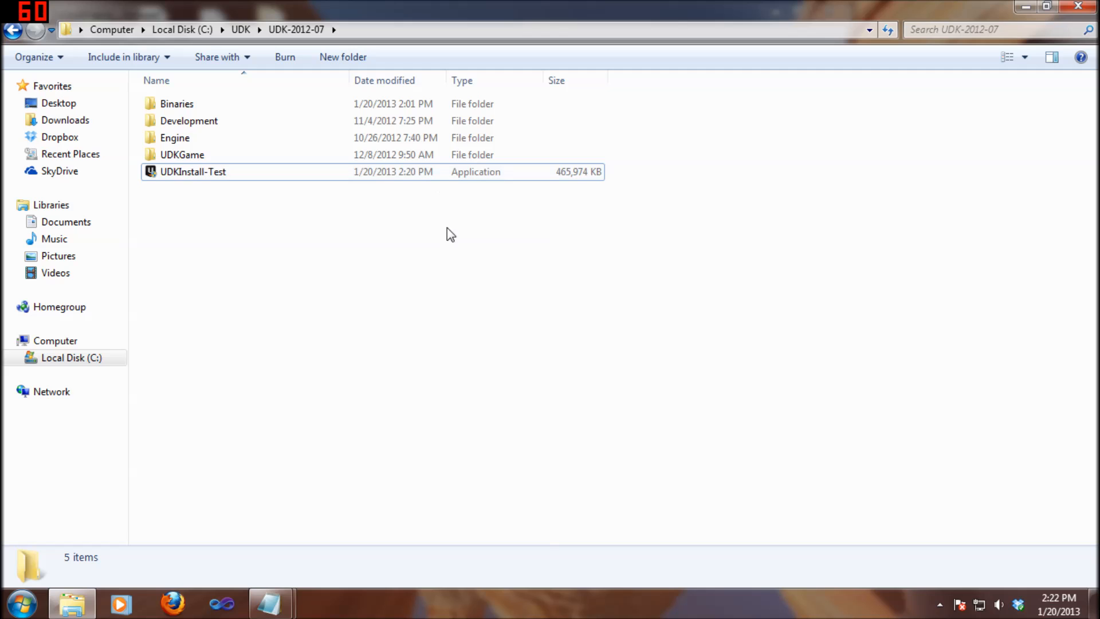
pyautogui.click(1078, 9)
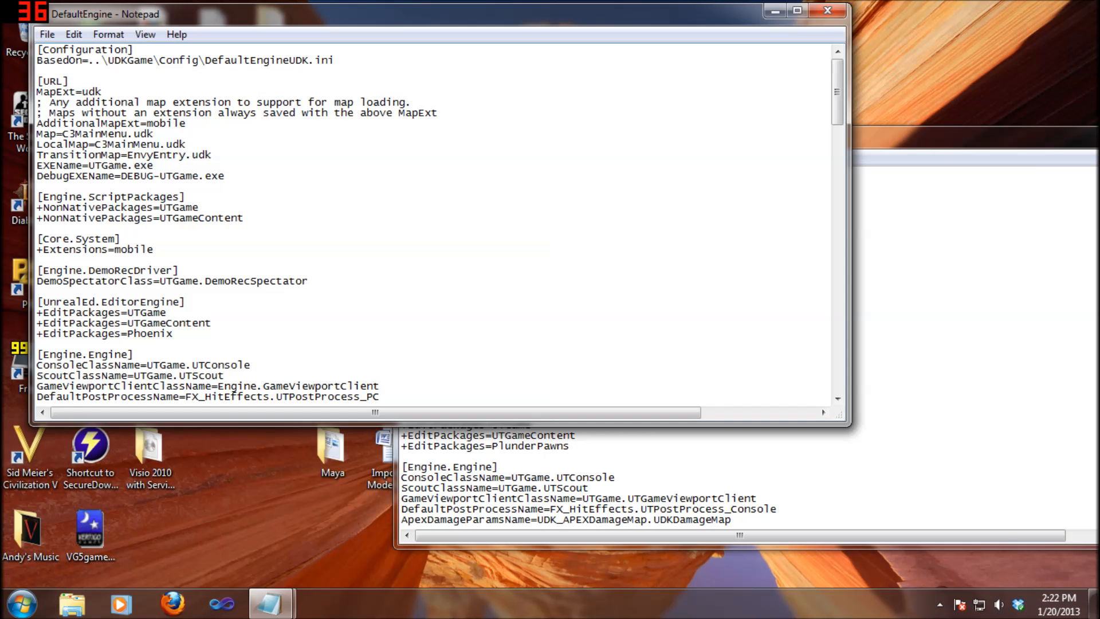
pyautogui.moveTo(630, 23); pyautogui.dragTo(624, 78)
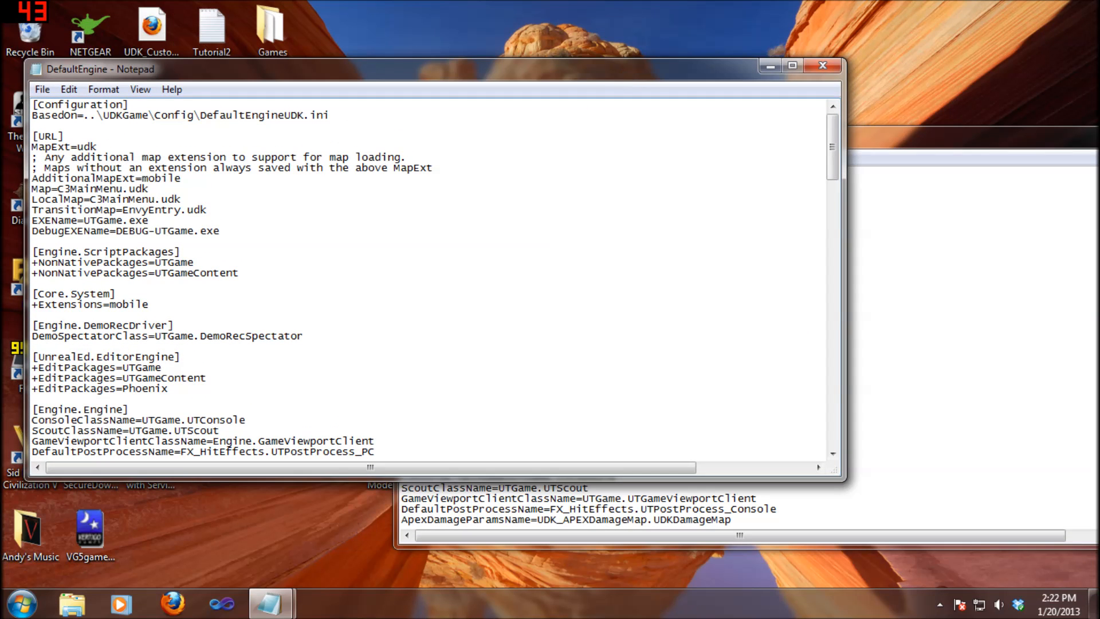
# Open C:\UDK\UDK-2012-07\UDKGame\Splash\PC and examine the Splash and Splash.Default bitmap images
pyautogui.click(26, 598)
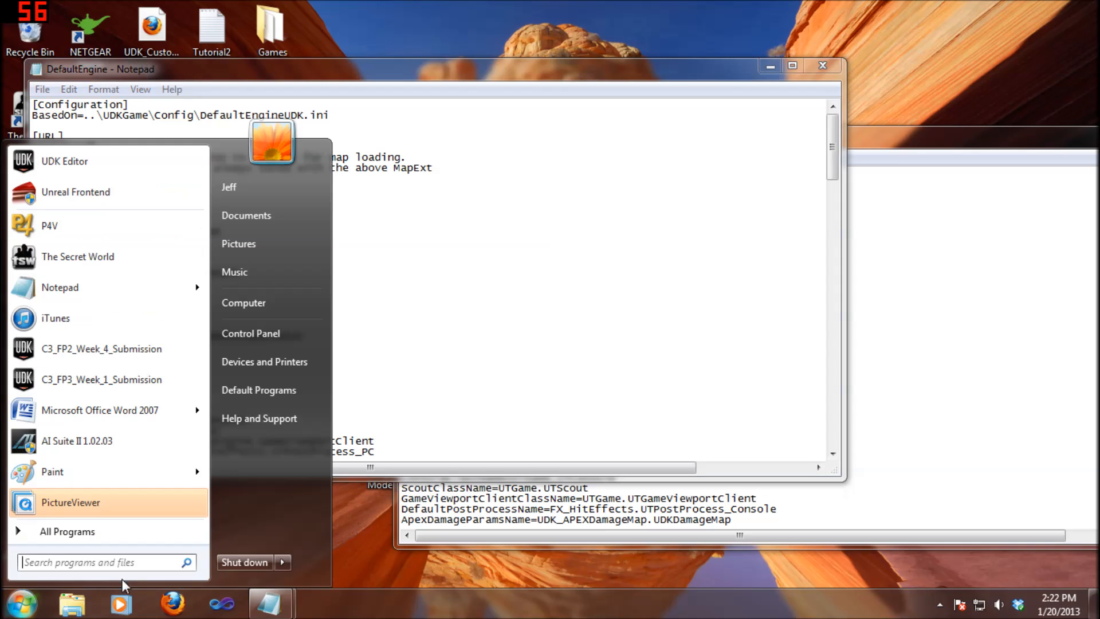
pyautogui.click(279, 311)
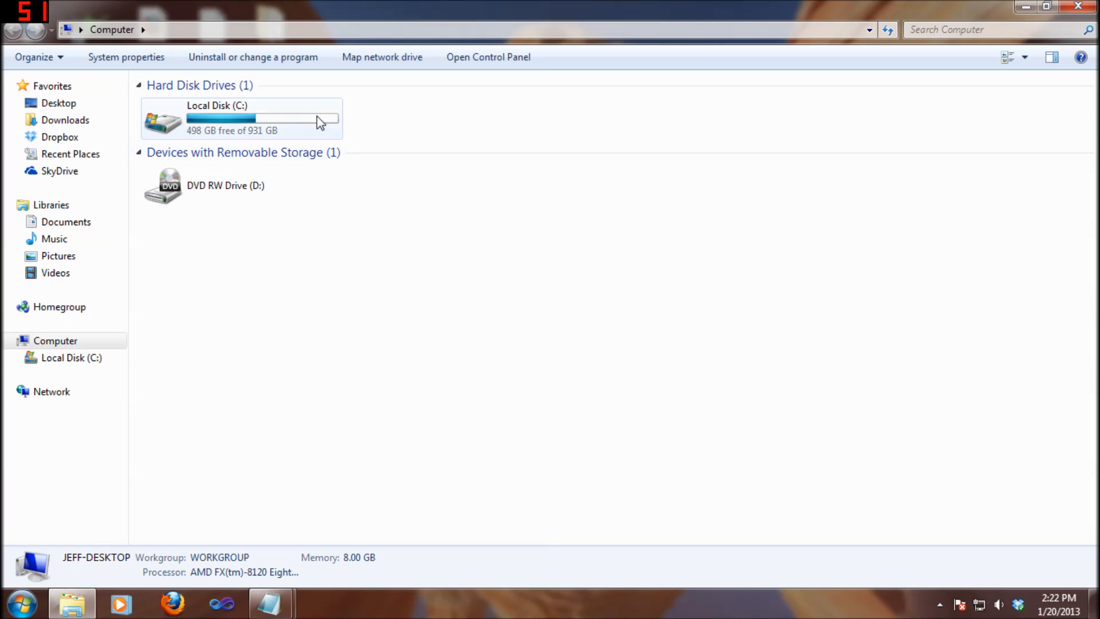
pyautogui.doubleClick(255, 107)
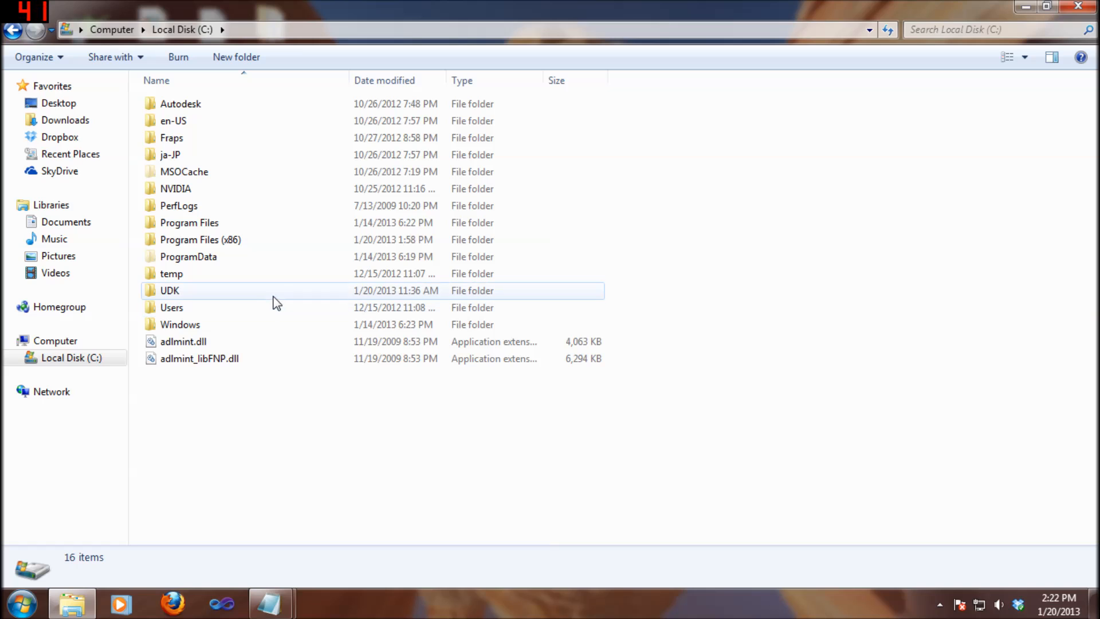
pyautogui.doubleClick(274, 295)
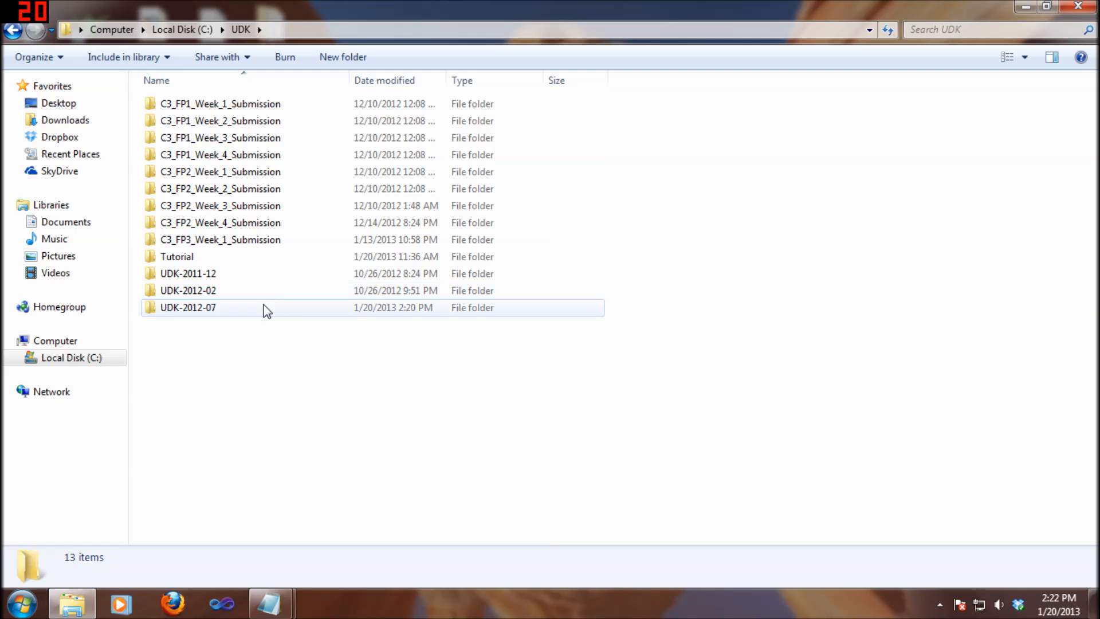
pyautogui.doubleClick(264, 302)
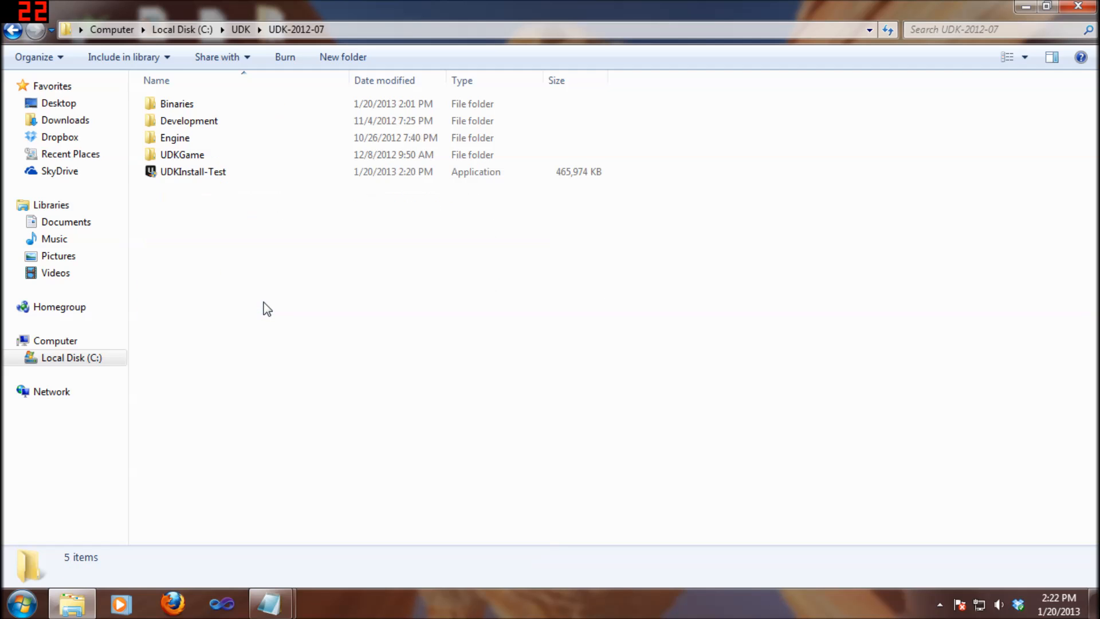
pyautogui.doubleClick(233, 158)
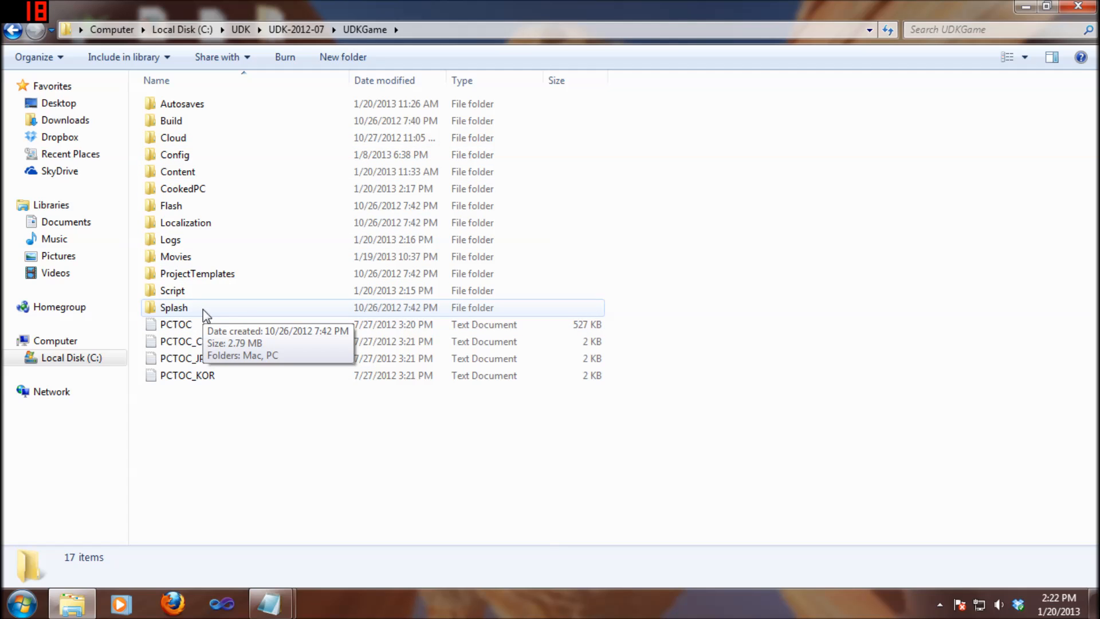
pyautogui.doubleClick(203, 310)
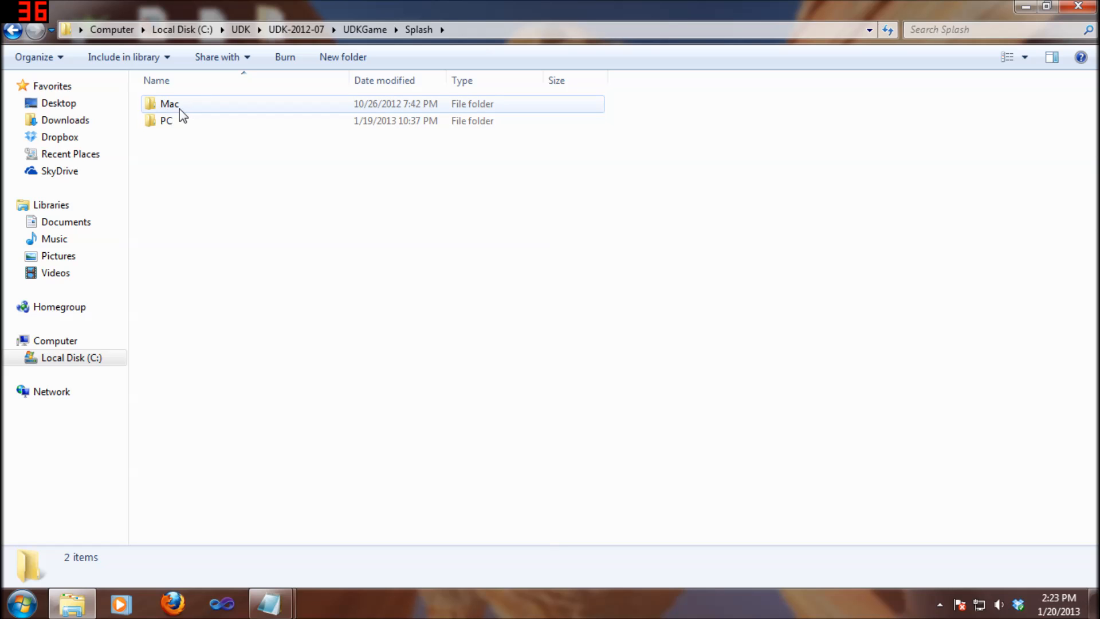
pyautogui.doubleClick(178, 122)
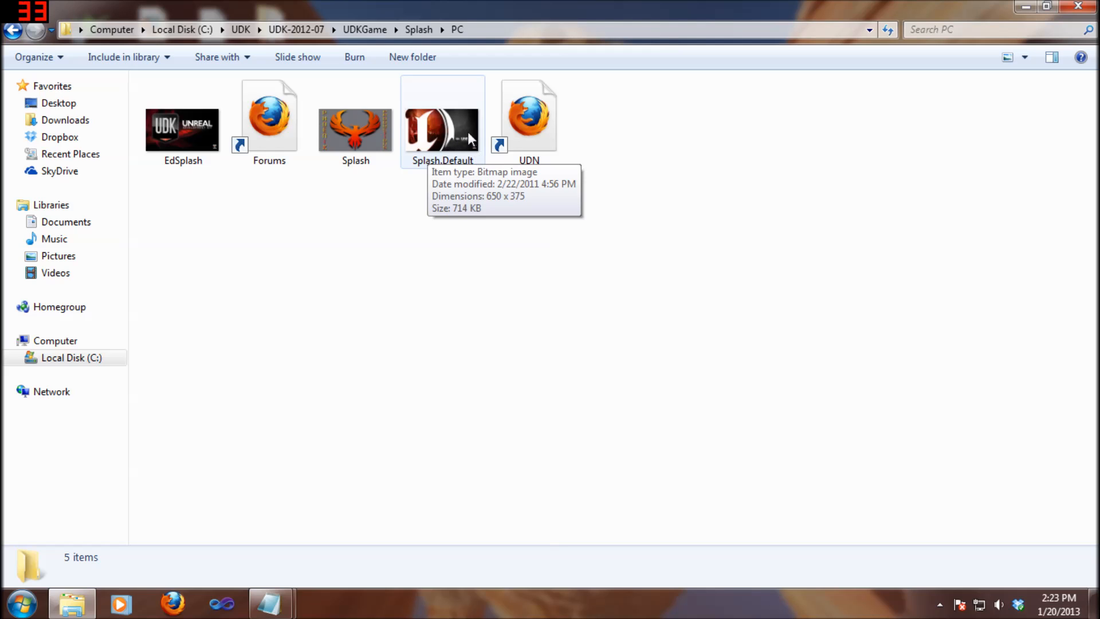
pyautogui.moveTo(351, 171)
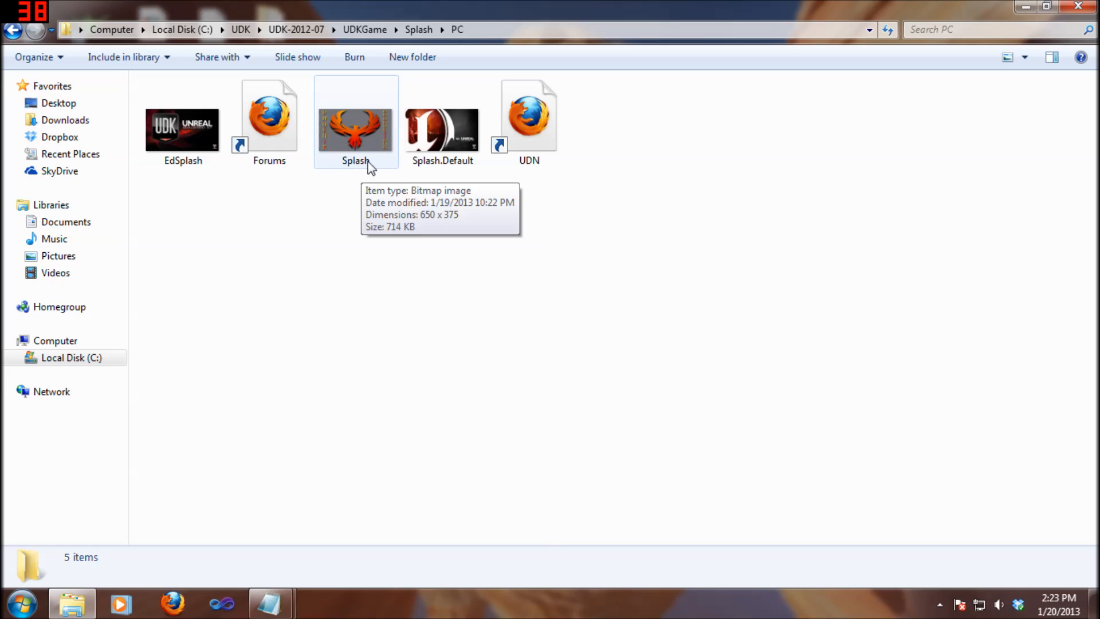
pyautogui.moveTo(357, 143)
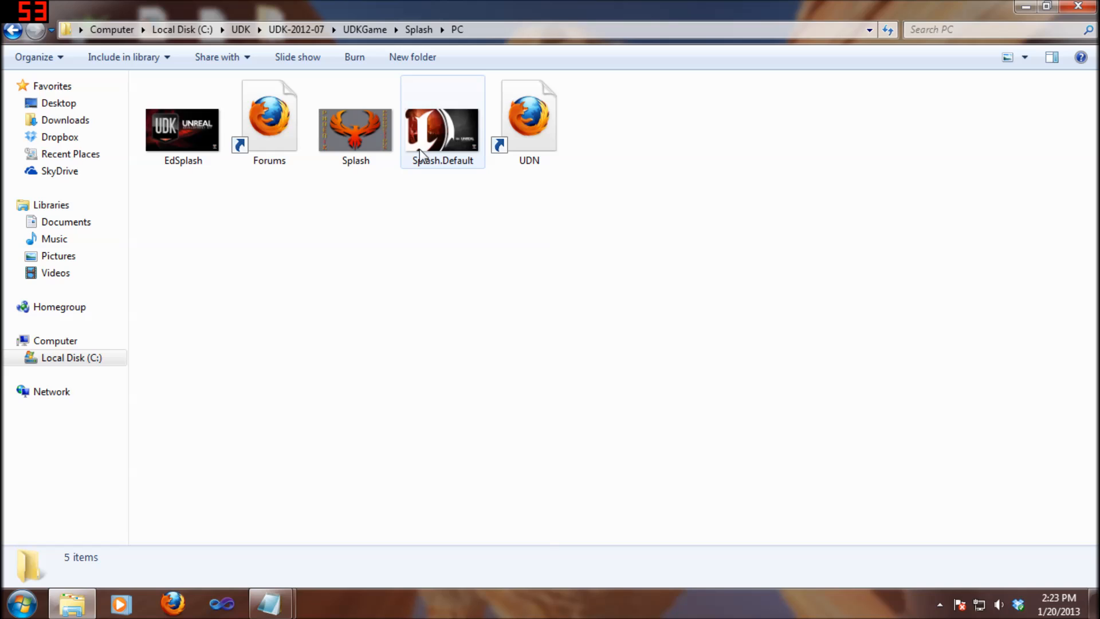
pyautogui.moveTo(424, 153)
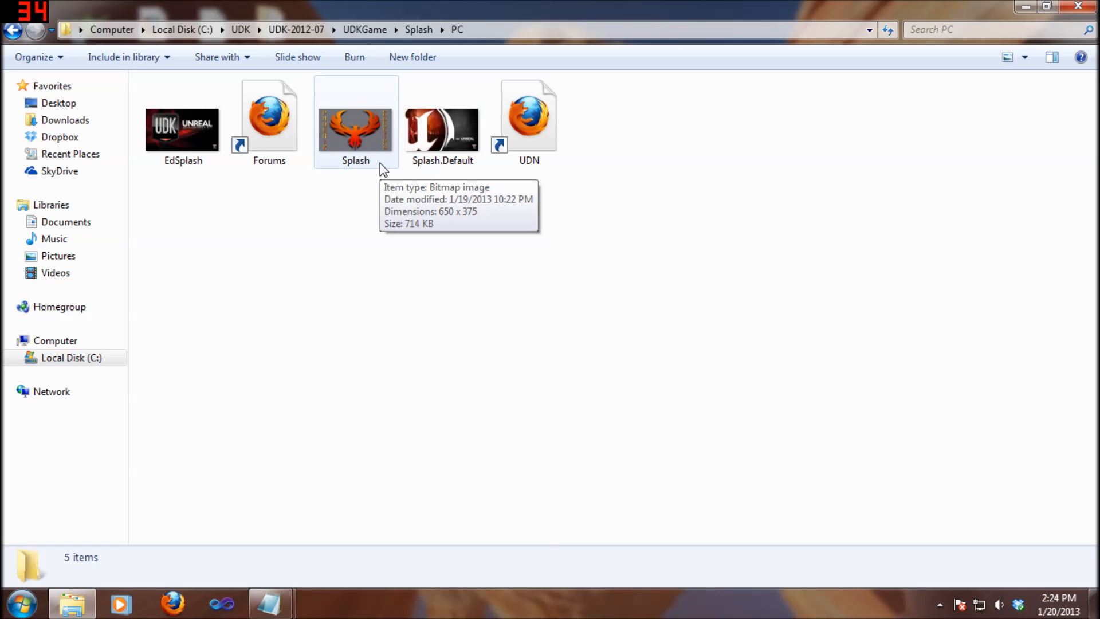
# Go back to the UDKGame folder and open its Movies folder to view the BIK movie files
pyautogui.click(15, 32)
pyautogui.click(454, 155)
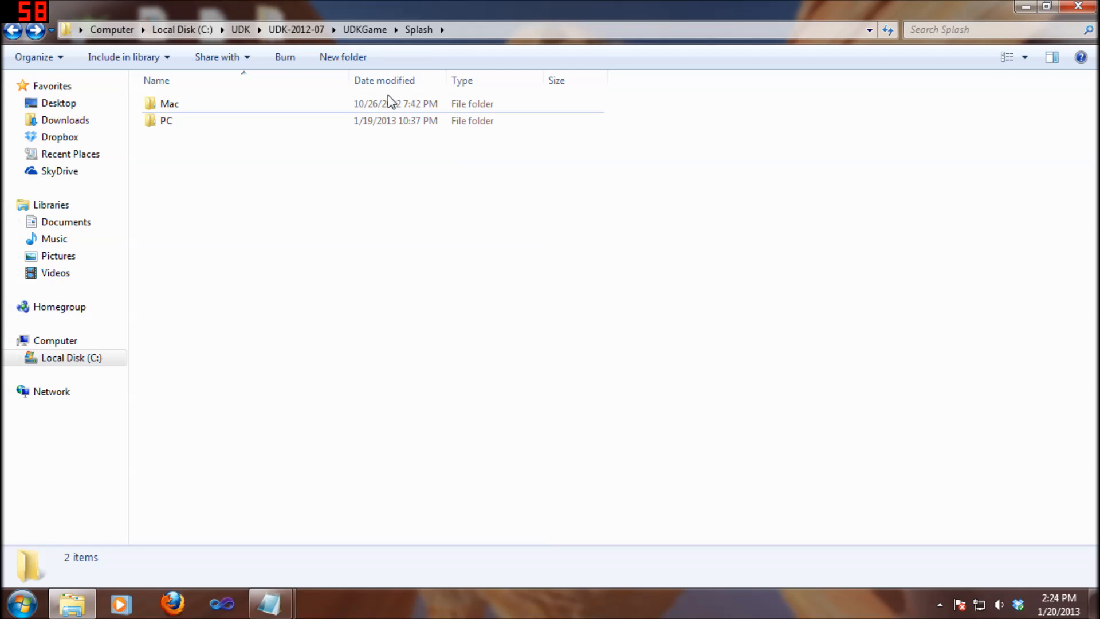
pyautogui.click(12, 32)
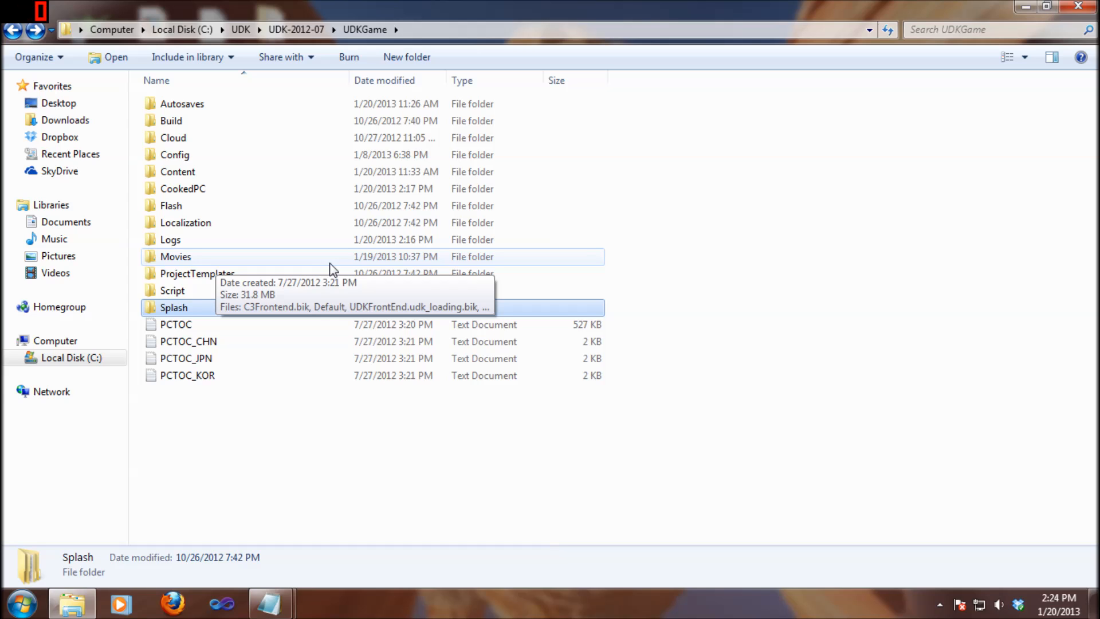
pyautogui.click(217, 395)
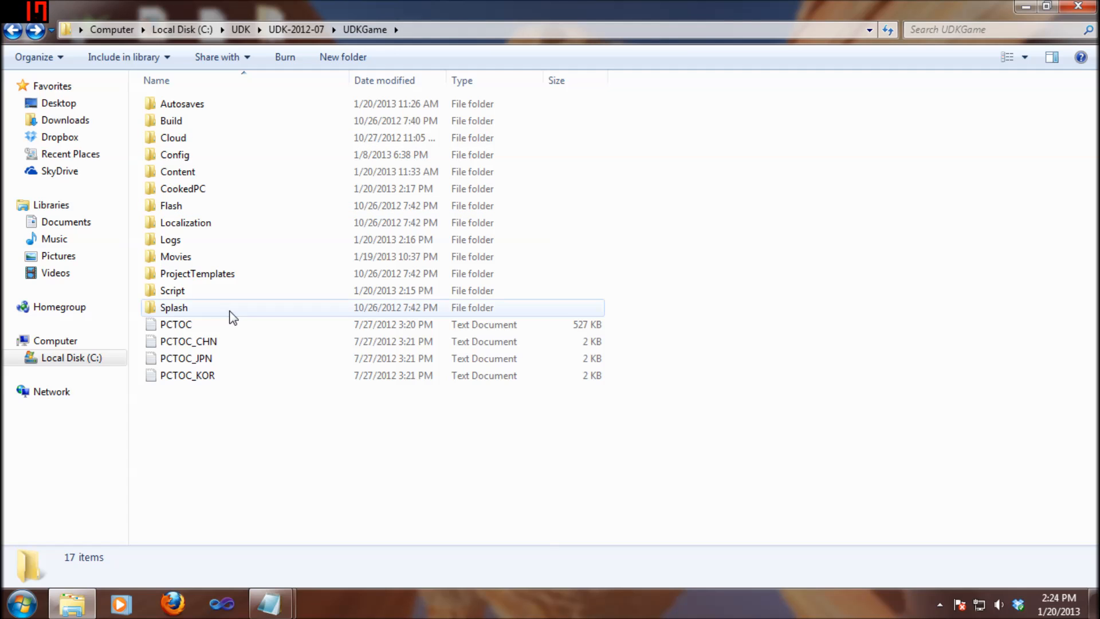
pyautogui.doubleClick(168, 259)
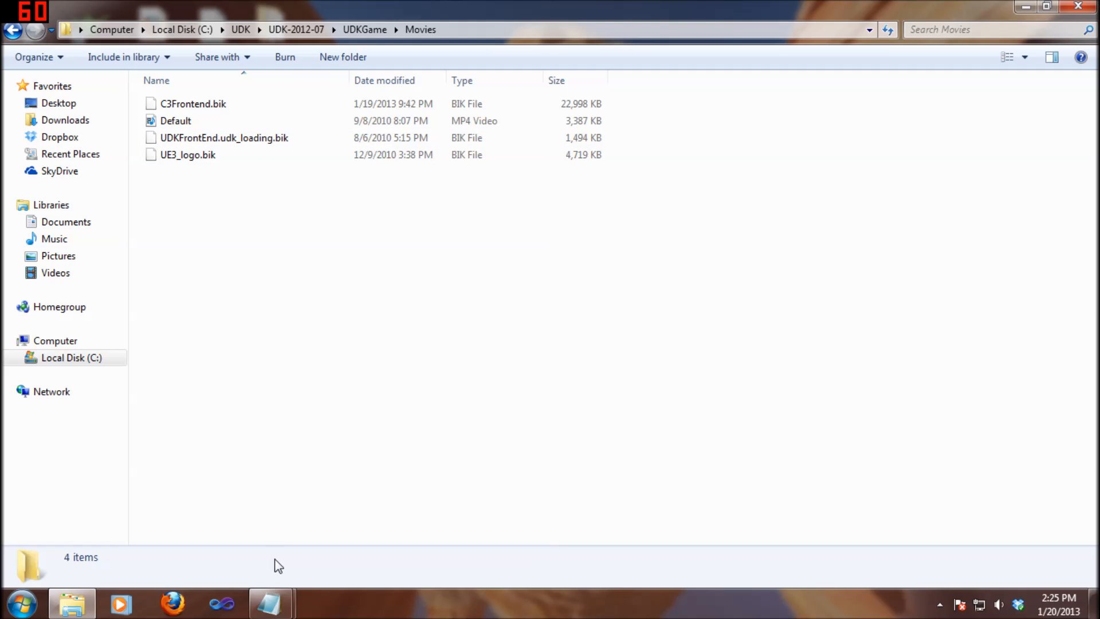
# Look through the DefaultEngine file with the C3MainMenu map entries for movie settings, and return to the Movies folder
pyautogui.moveTo(281, 599)
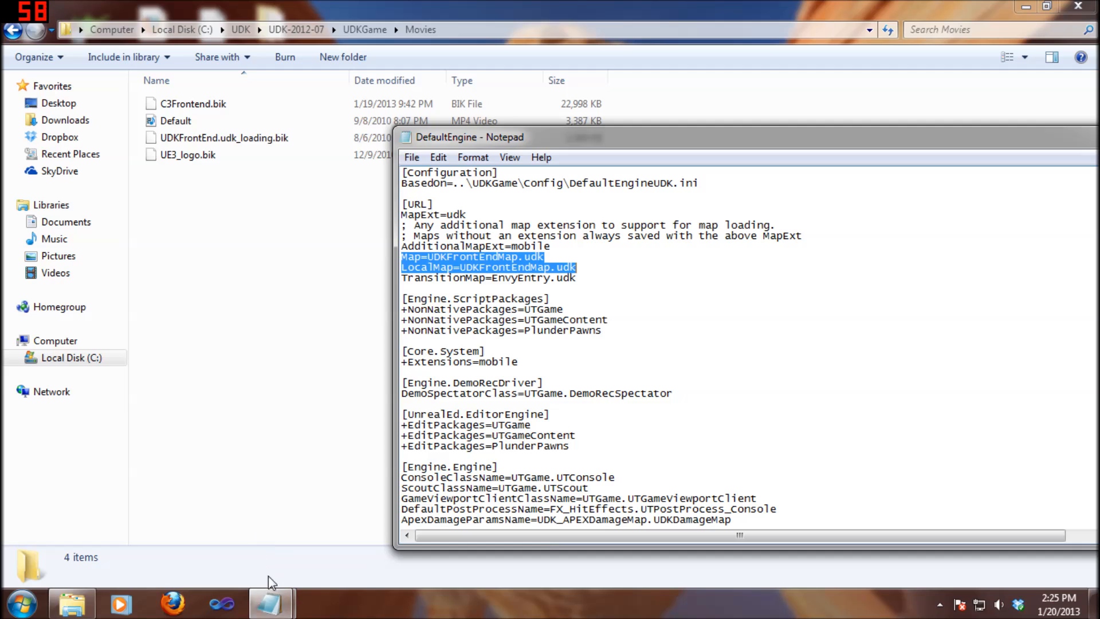
pyautogui.click(359, 533)
pyautogui.click(221, 231)
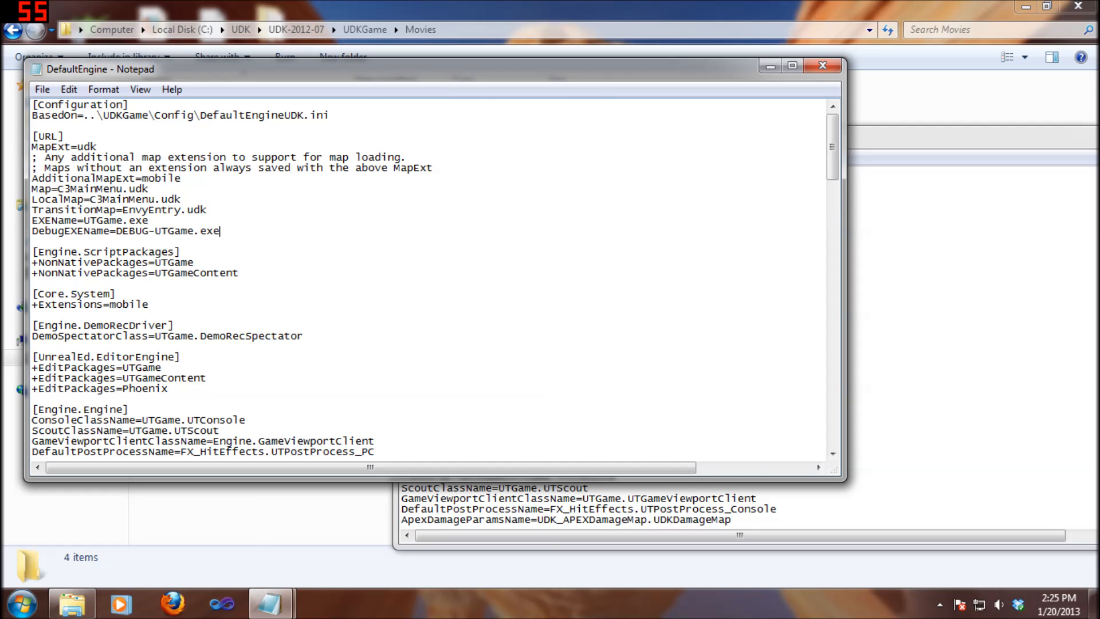
pyautogui.scroll(-4, 429, 281)
pyautogui.scroll(-6, 430, 281)
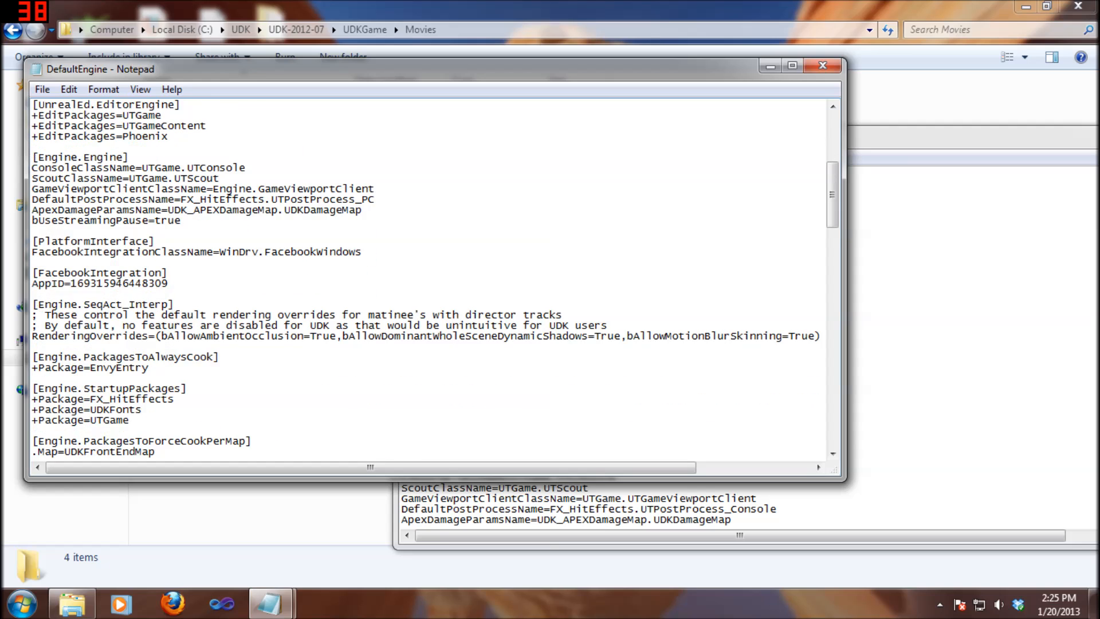
pyautogui.scroll(-3, 429, 281)
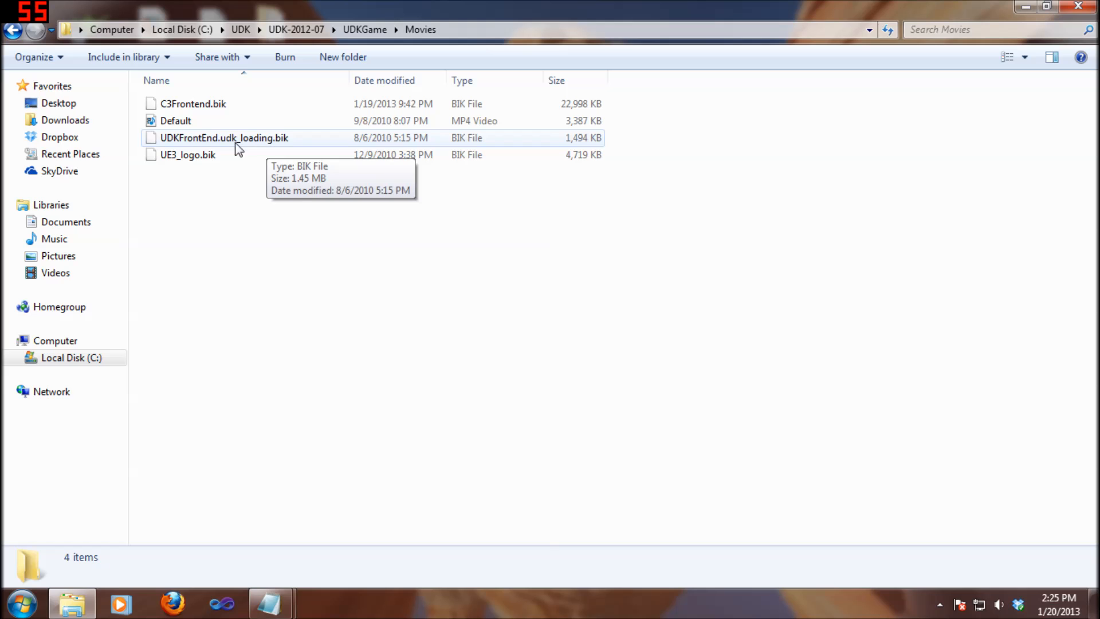
# Bring both DefaultEngine files forward and highlight the FullScreenMovie section with its StartupMovies and LoadMapMovies lines in the PlunderPawns file
pyautogui.moveTo(269, 602)
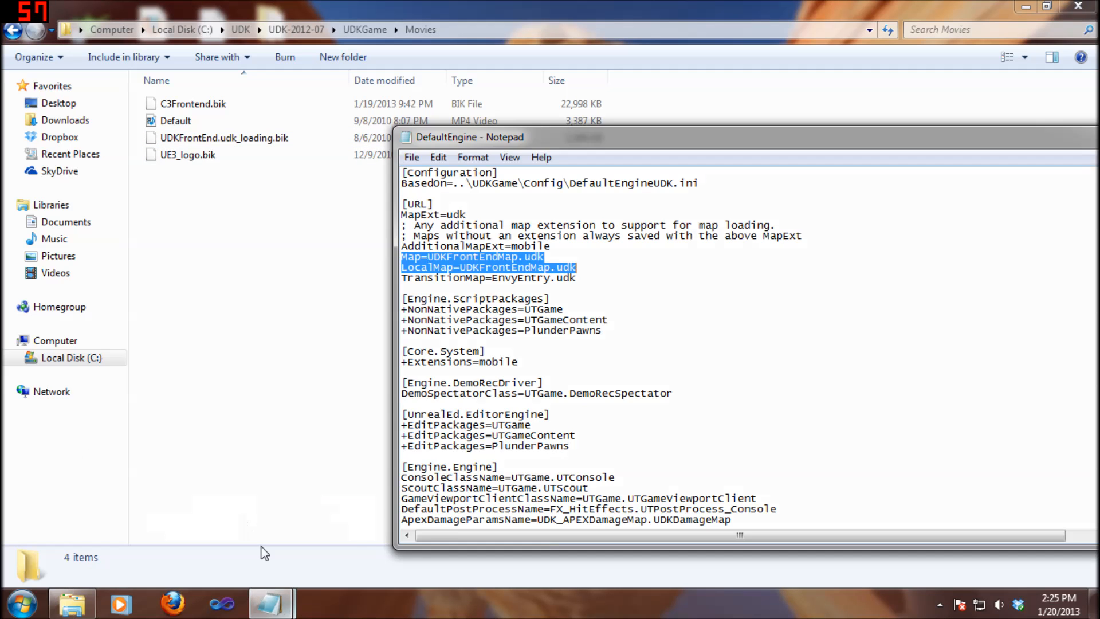
pyautogui.click(357, 499)
pyautogui.scroll(-3, 430, 281)
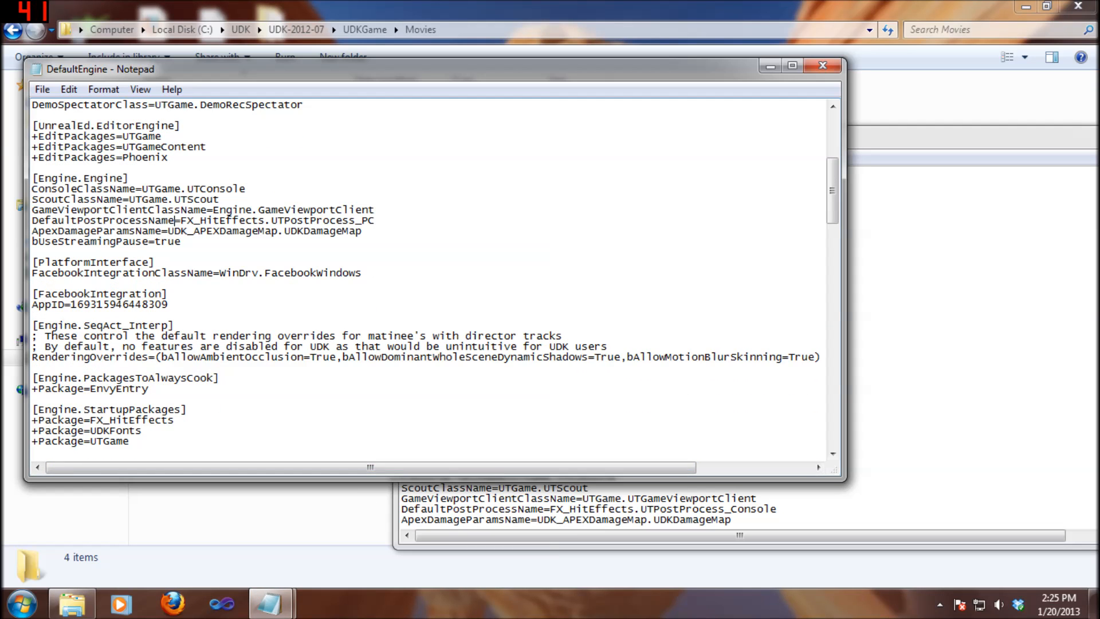
pyautogui.click(893, 415)
pyautogui.scroll(-12, 745, 344)
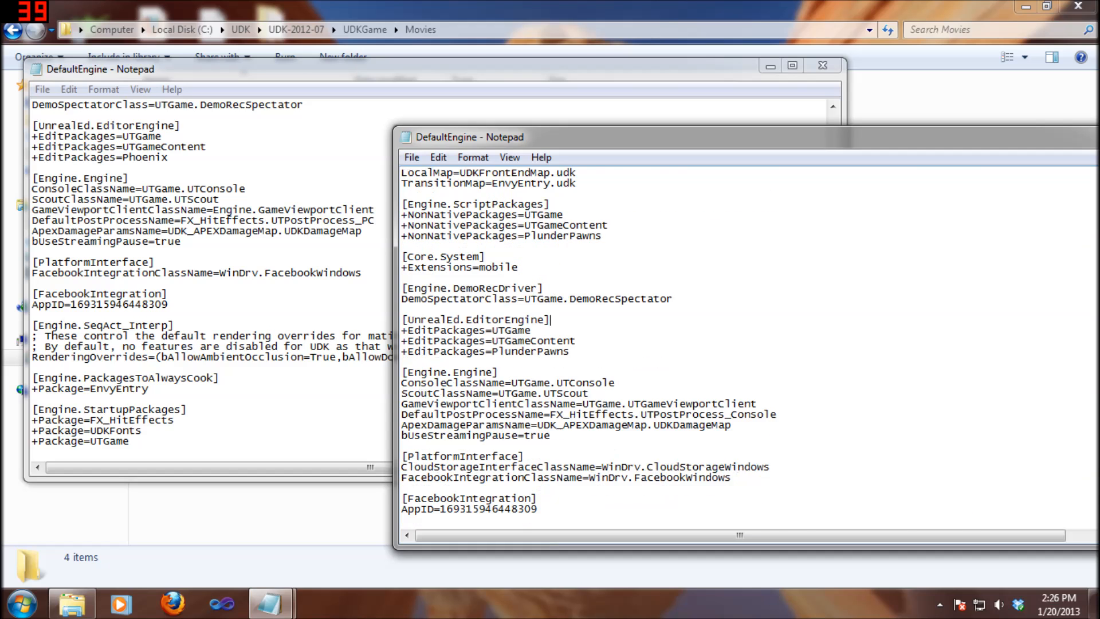
pyautogui.scroll(-7, 744, 343)
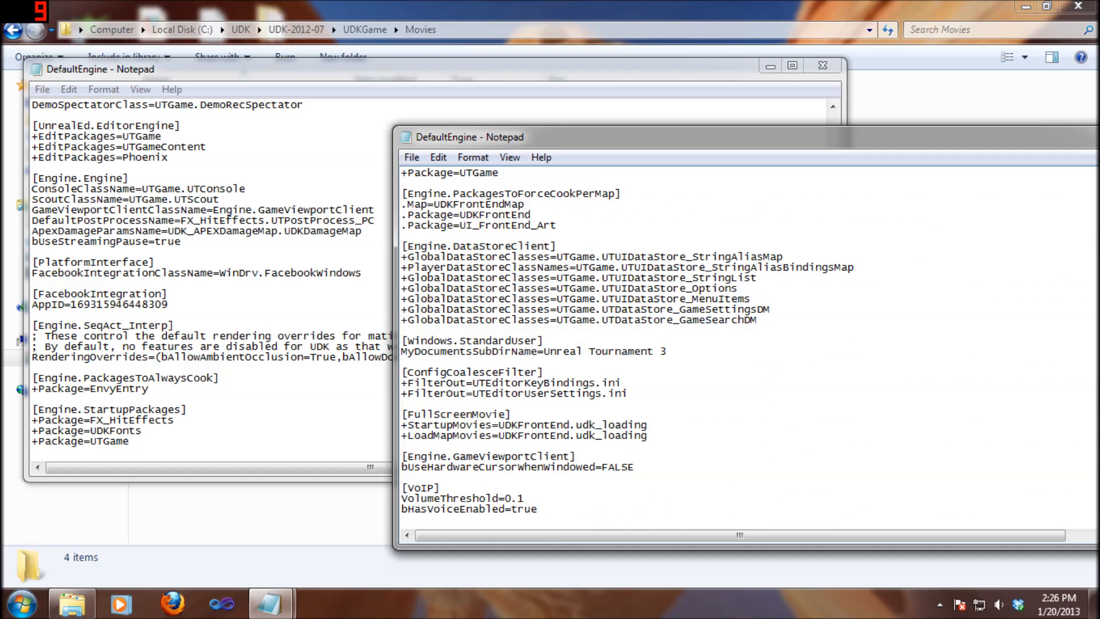
pyautogui.moveTo(401, 351); pyautogui.dragTo(648, 372)
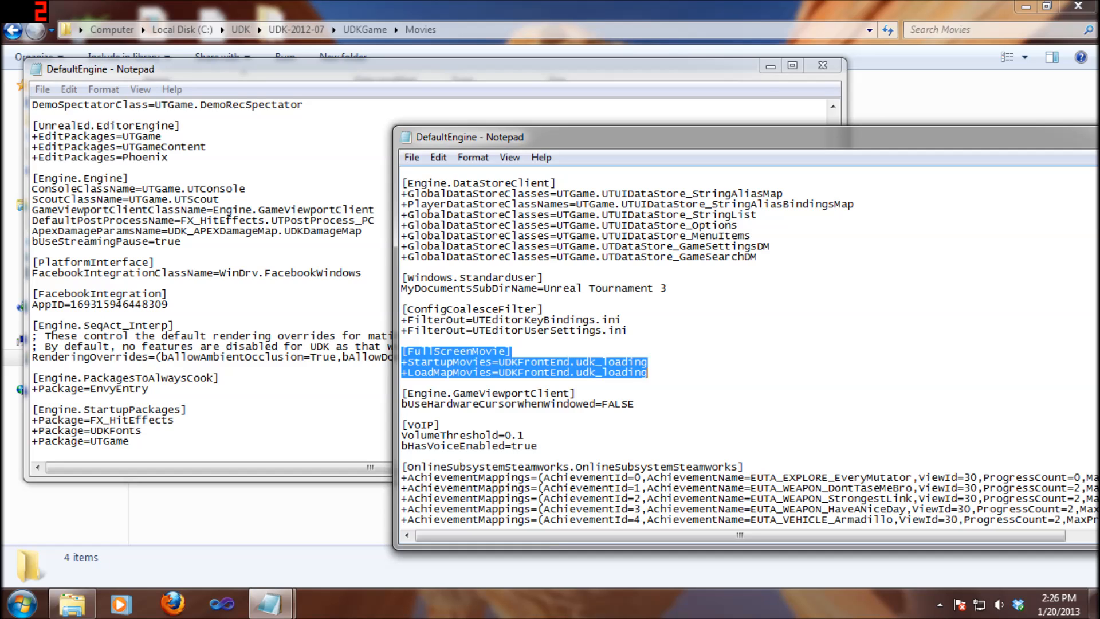
# Highlight the TransitionMap line in the C3MainMenu DefaultEngine file, then the StartupMovies and LoadMapMovies lines in the PlunderPawns file
pyautogui.click(241, 320)
pyautogui.scroll(8, 241, 321)
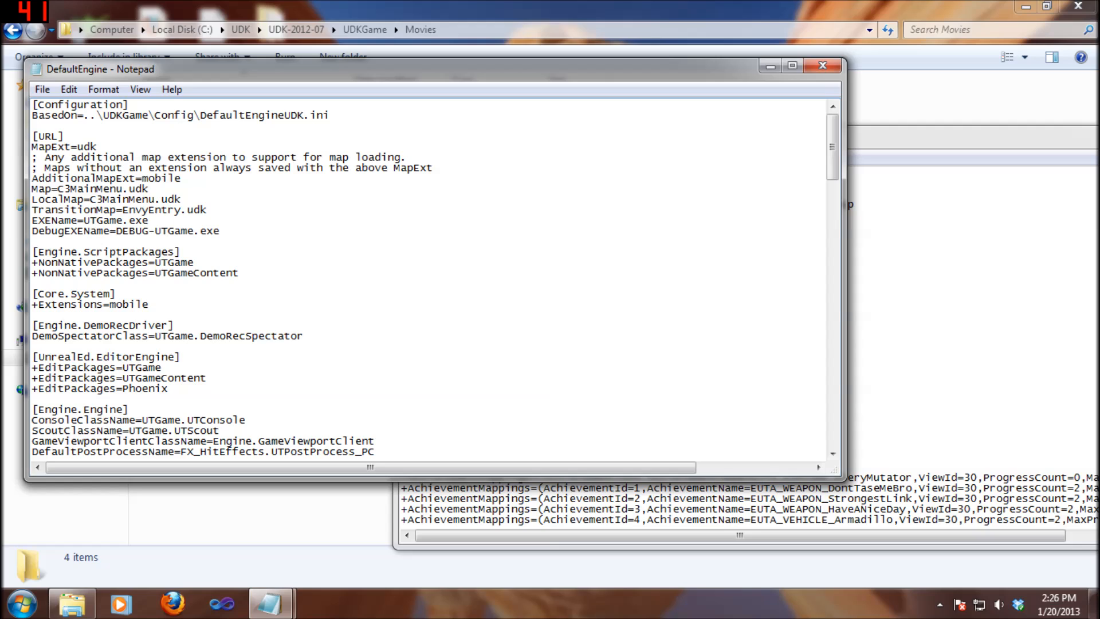
pyautogui.moveTo(207, 210); pyautogui.dragTo(32, 212)
pyautogui.hotkey('ctrl', 'c')
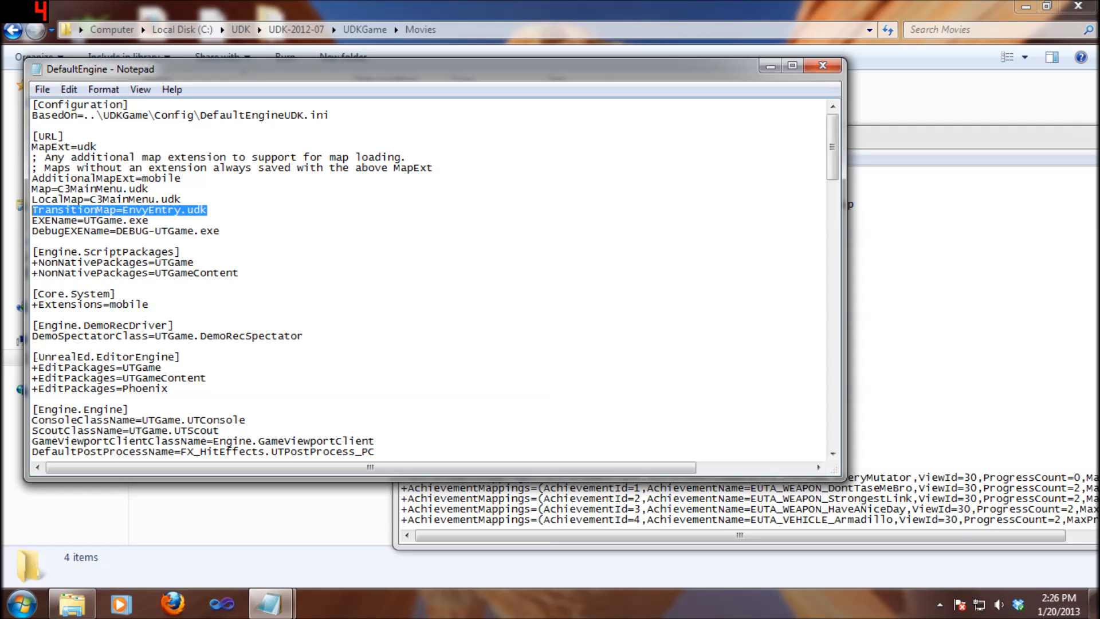
pyautogui.hotkey('alt', 'Tab')
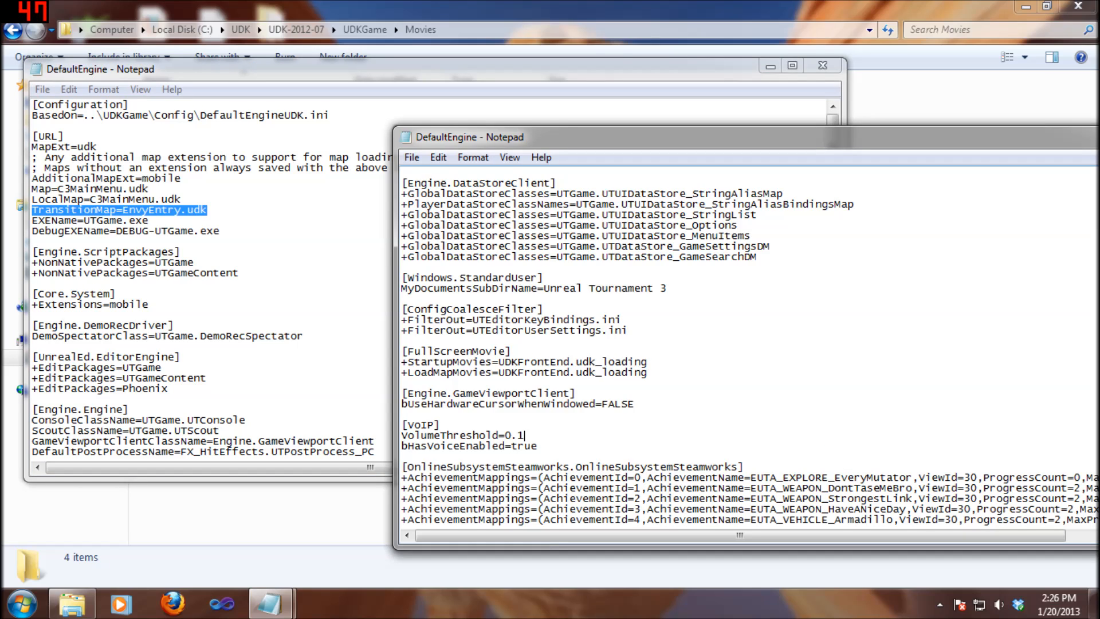
pyautogui.moveTo(648, 372); pyautogui.dragTo(401, 362)
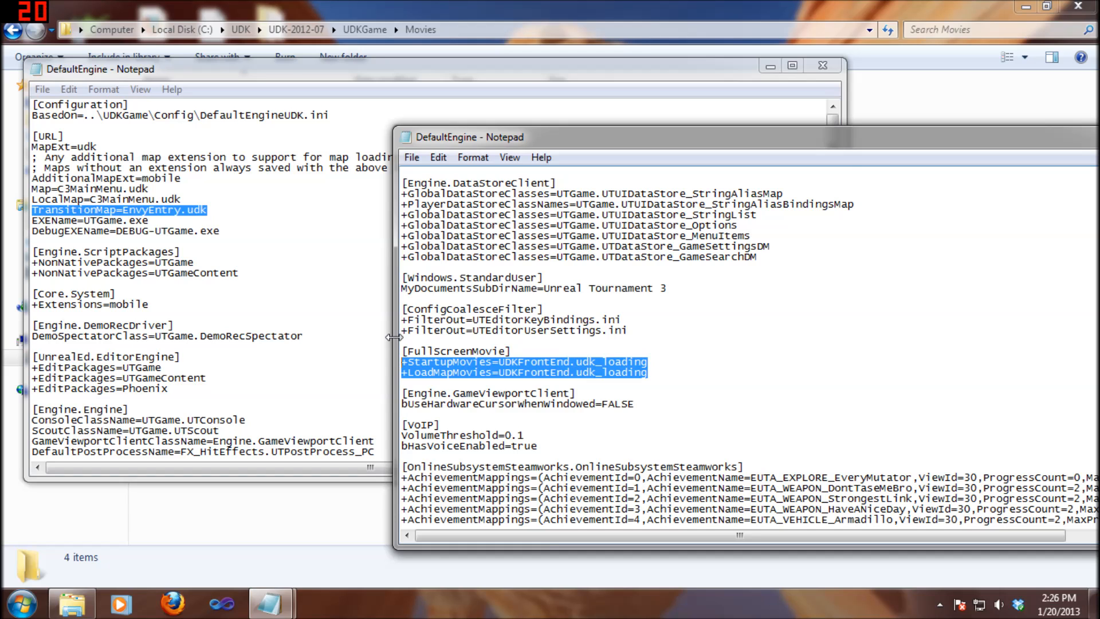
# Highlight the FullScreenMovie section with its C3Frontend entries in the C3MainMenu DefaultEngine file and the matching section in the PlunderPawns file for comparison
pyautogui.click(61, 426)
pyautogui.scroll(-11, 61, 426)
pyautogui.scroll(-10, 60, 426)
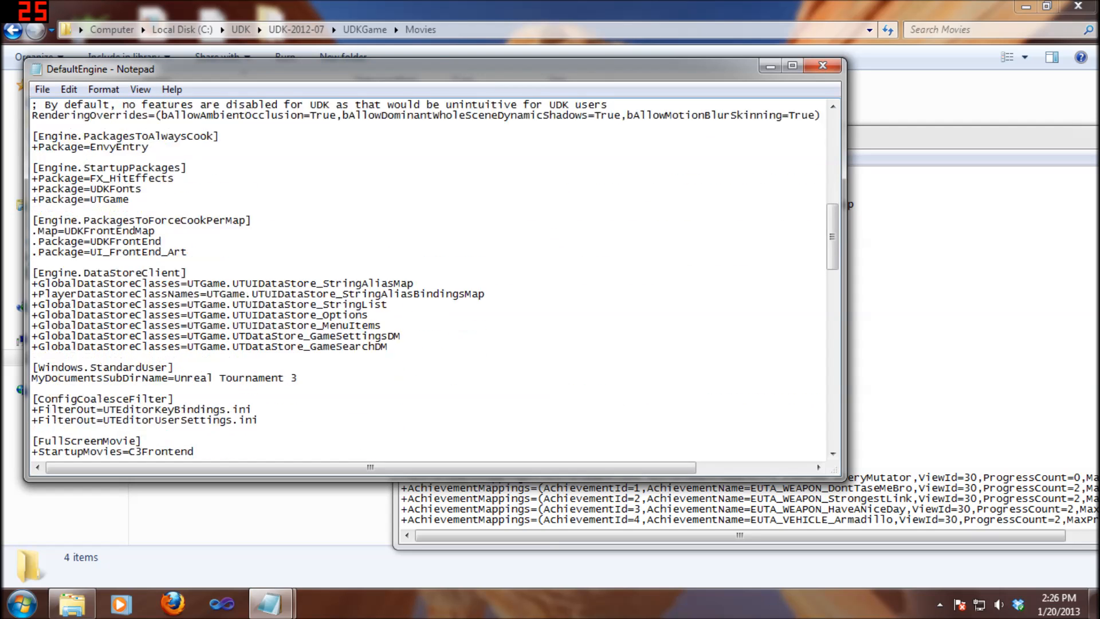
pyautogui.moveTo(195, 274); pyautogui.dragTo(32, 252)
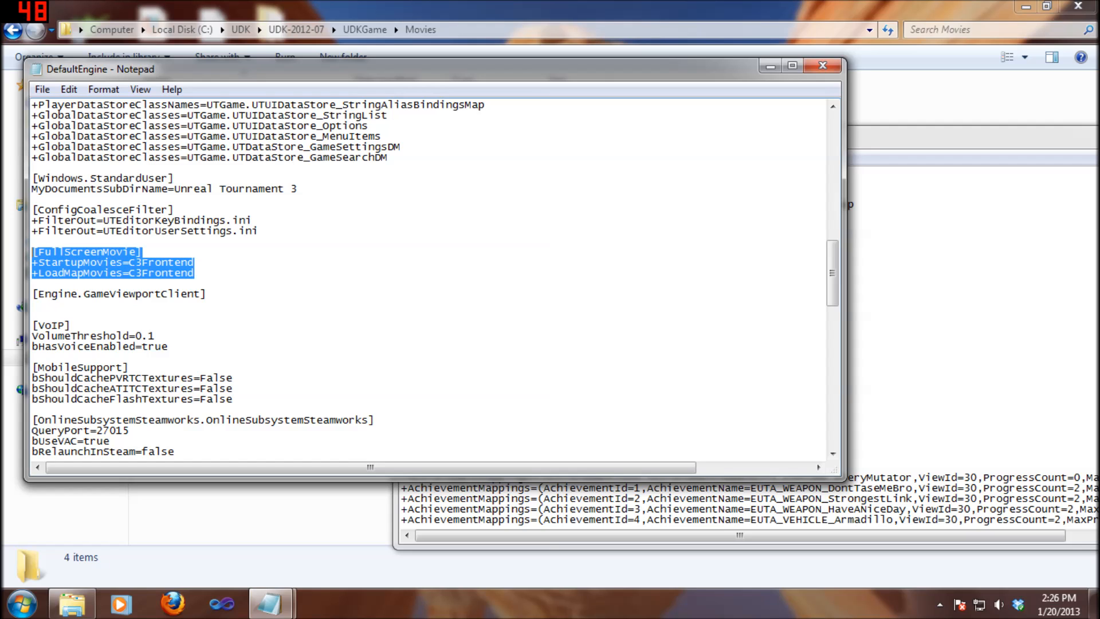
pyautogui.hotkey('alt', 'Tab')
pyautogui.moveTo(647, 372); pyautogui.dragTo(402, 342)
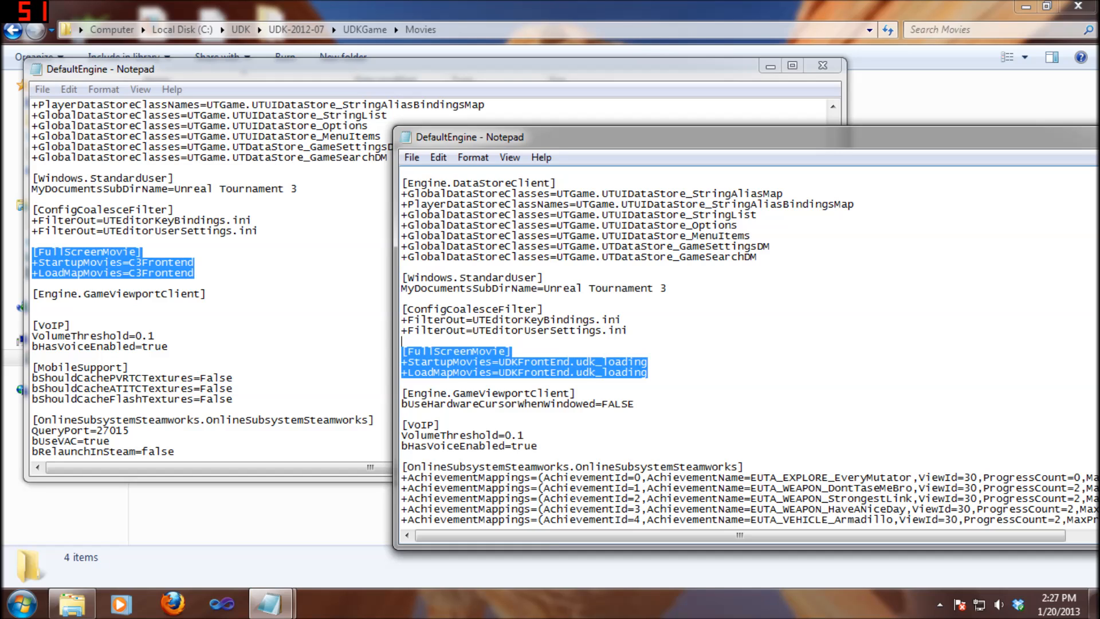
# View the BIK files in the Movies folder, then return to the C3MainMenu DefaultEngine file with the C3Frontend entries
pyautogui.click(344, 516)
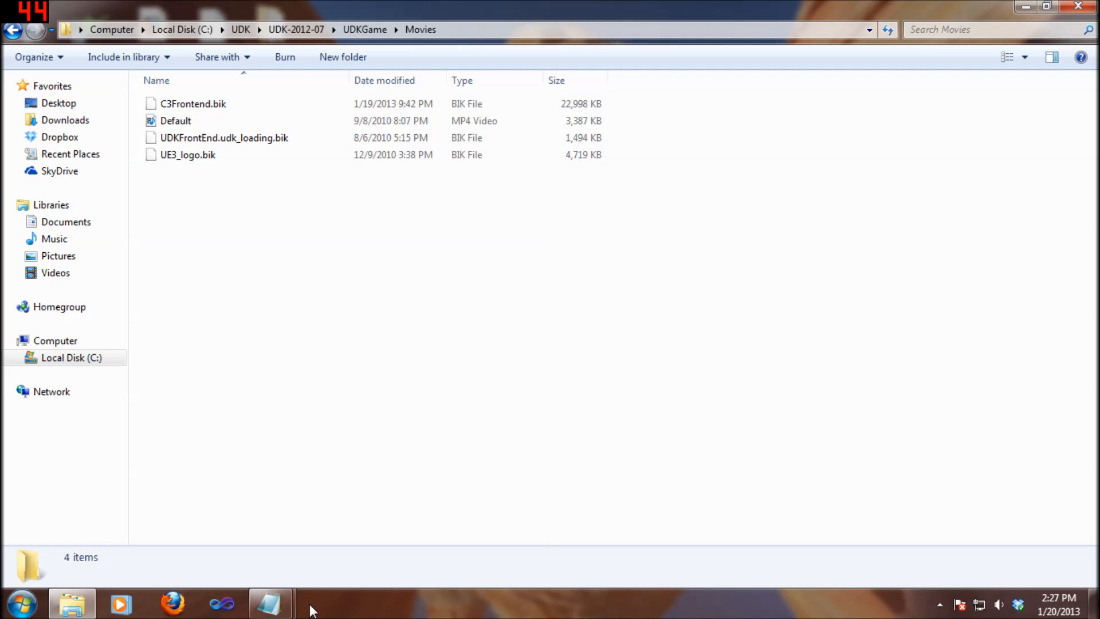
pyautogui.moveTo(270, 603)
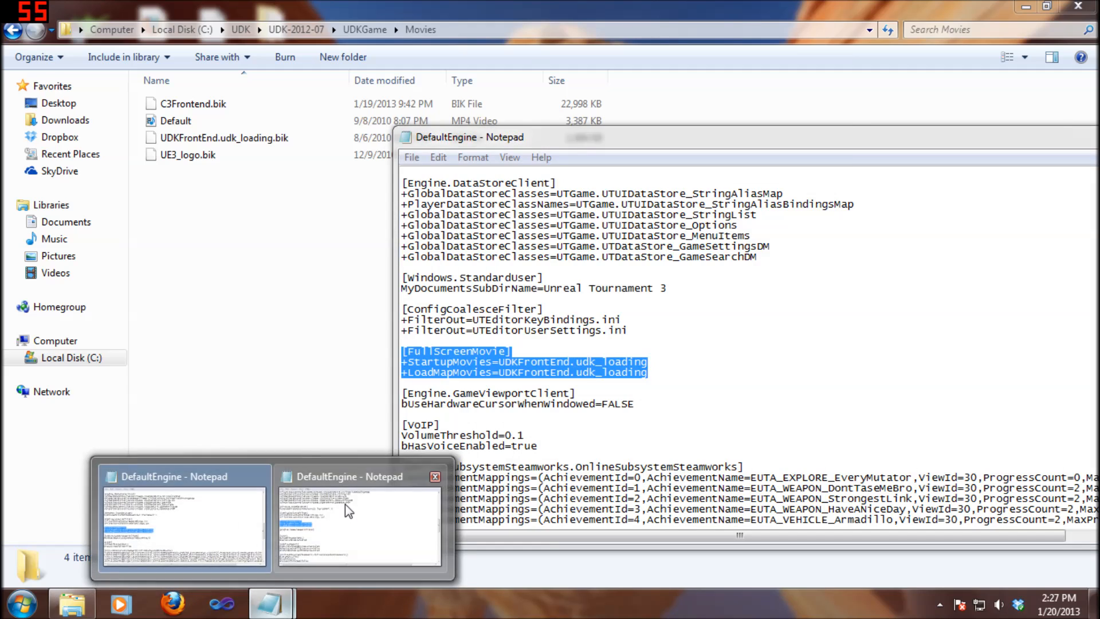
pyautogui.click(348, 510)
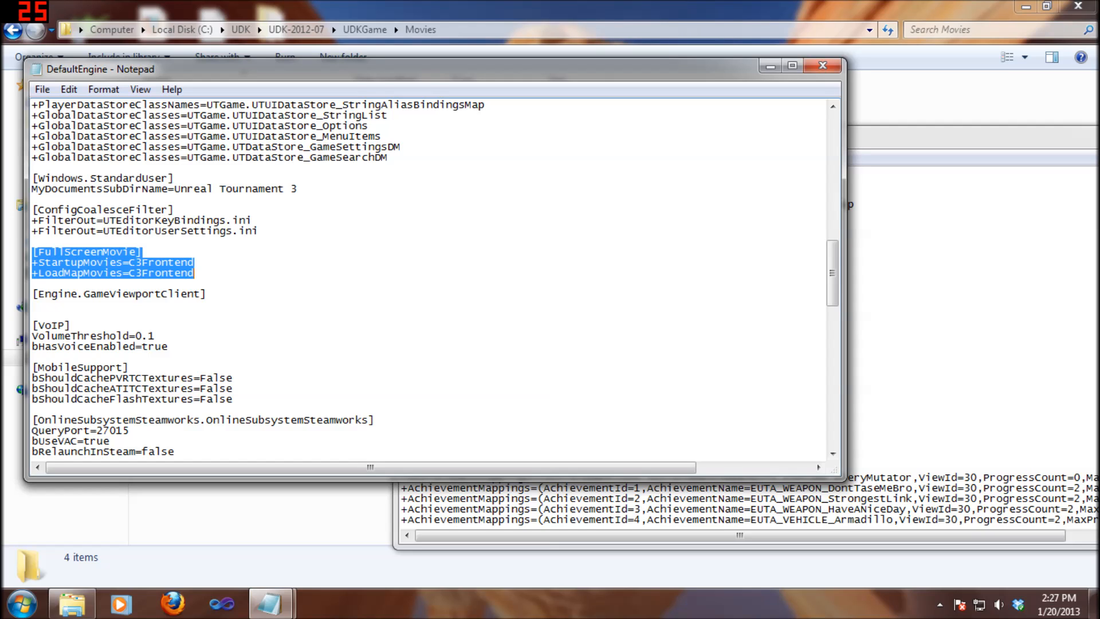
# Highlight the whole [Engine.Engine] section in the C3MainMenu DefaultEngine file
pyautogui.scroll(5, 430, 279)
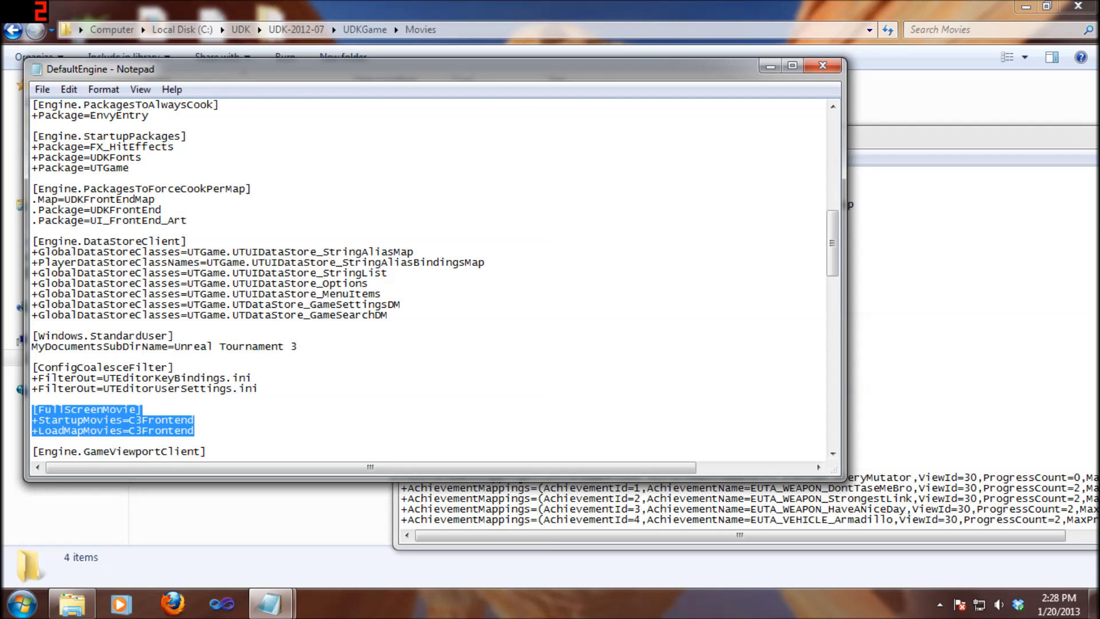
pyautogui.scroll(15, 429, 279)
pyautogui.scroll(1, 430, 280)
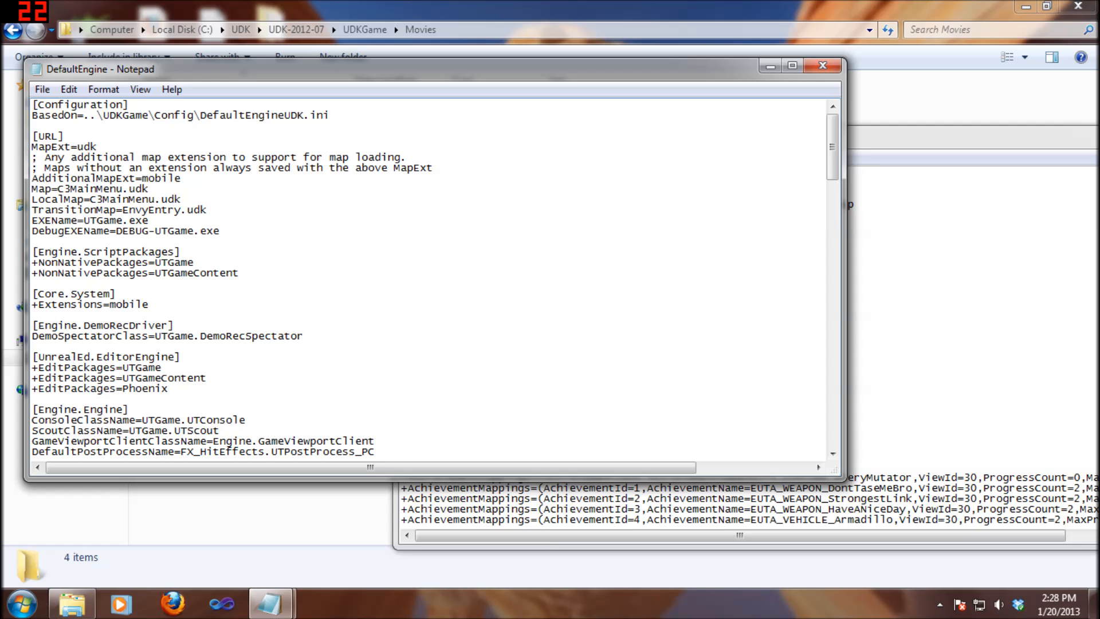
pyautogui.scroll(-2, 426, 281)
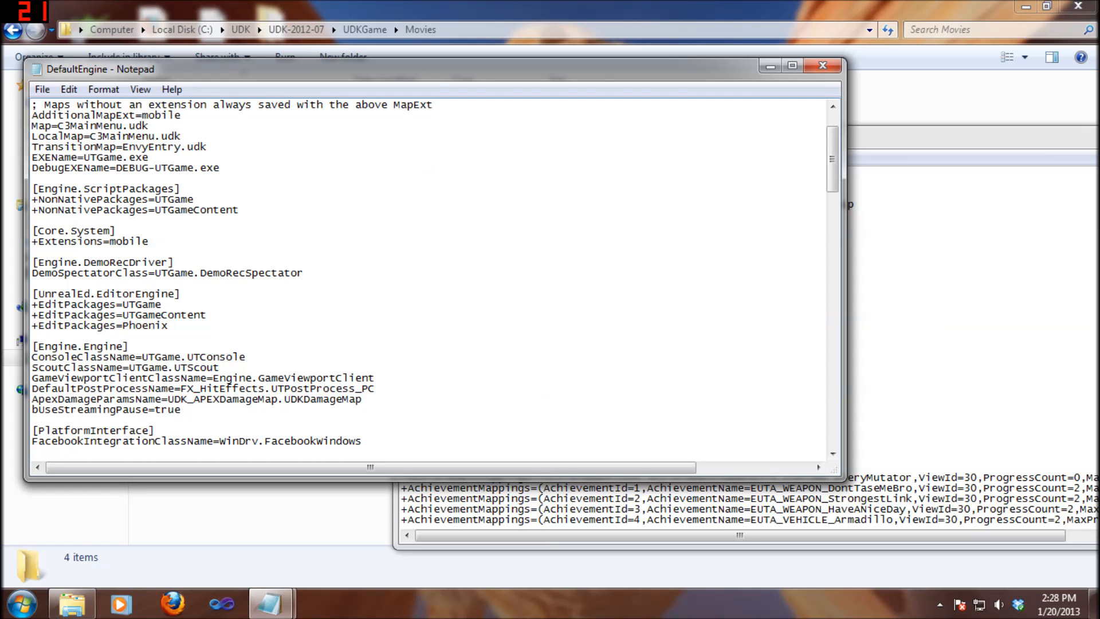
pyautogui.moveTo(182, 409); pyautogui.dragTo(32, 346)
# Compare the GameViewportClientClassName line in both DefaultEngine files, highlighting UTGame.UTGameViewportClient in the PlunderPawns one and Engine.GameViewportClient in the C3MainMenu one
pyautogui.click(905, 435)
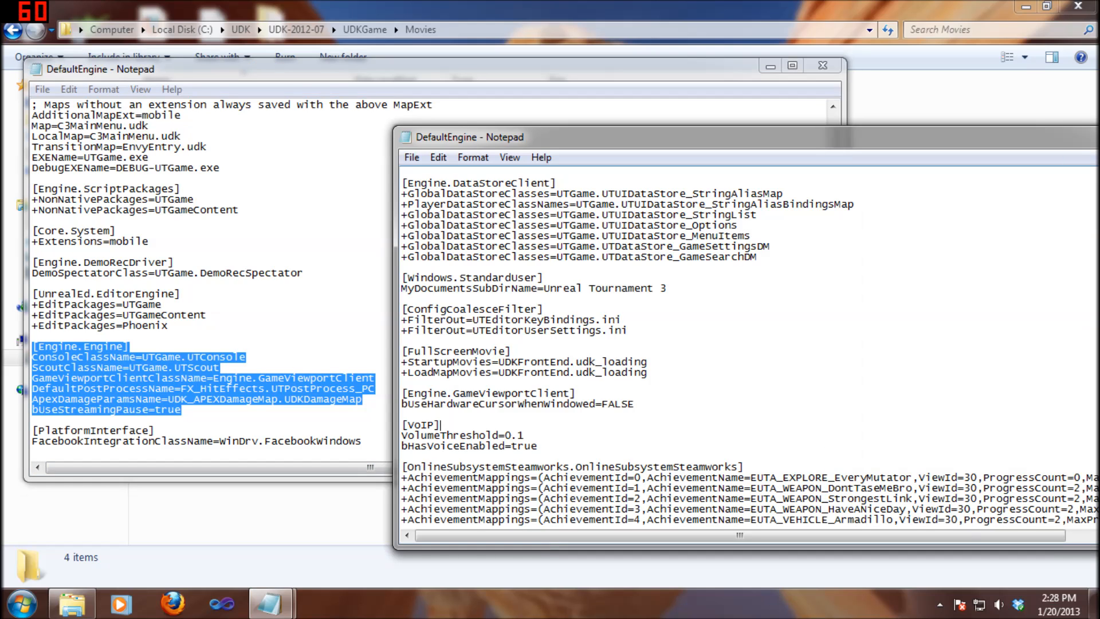
pyautogui.scroll(20, 905, 436)
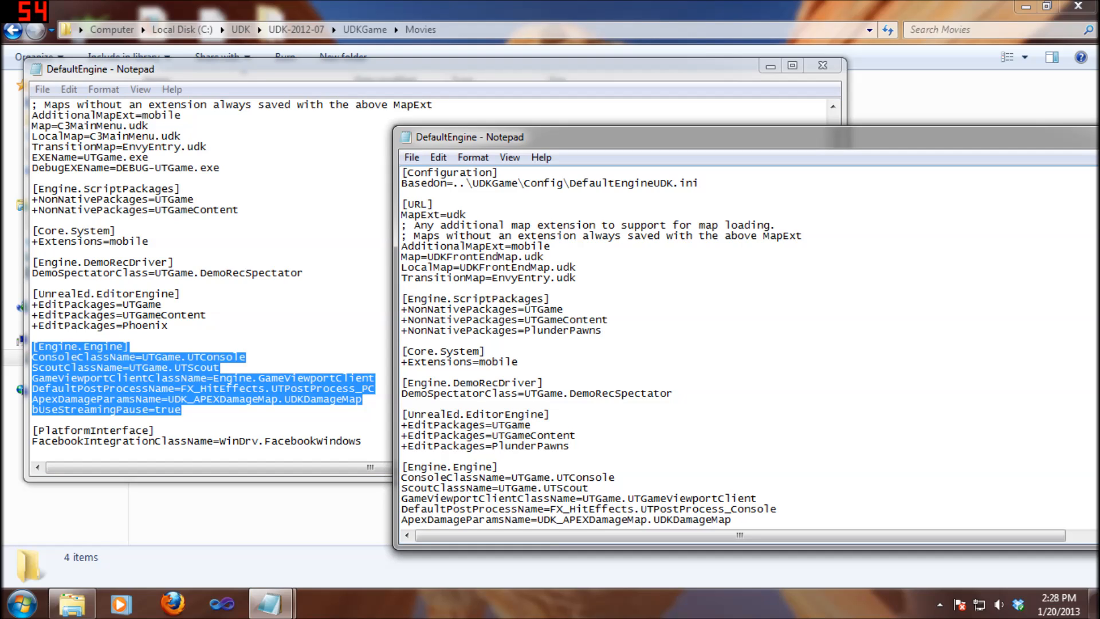
pyautogui.moveTo(401, 498); pyautogui.dragTo(757, 499)
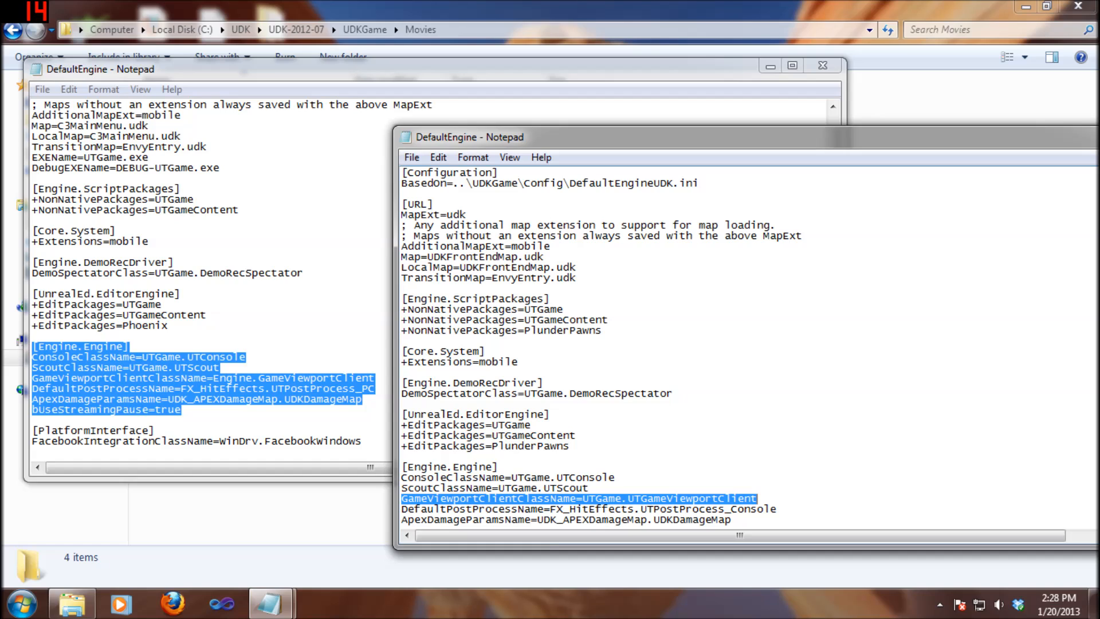
pyautogui.moveTo(376, 378); pyautogui.dragTo(32, 379)
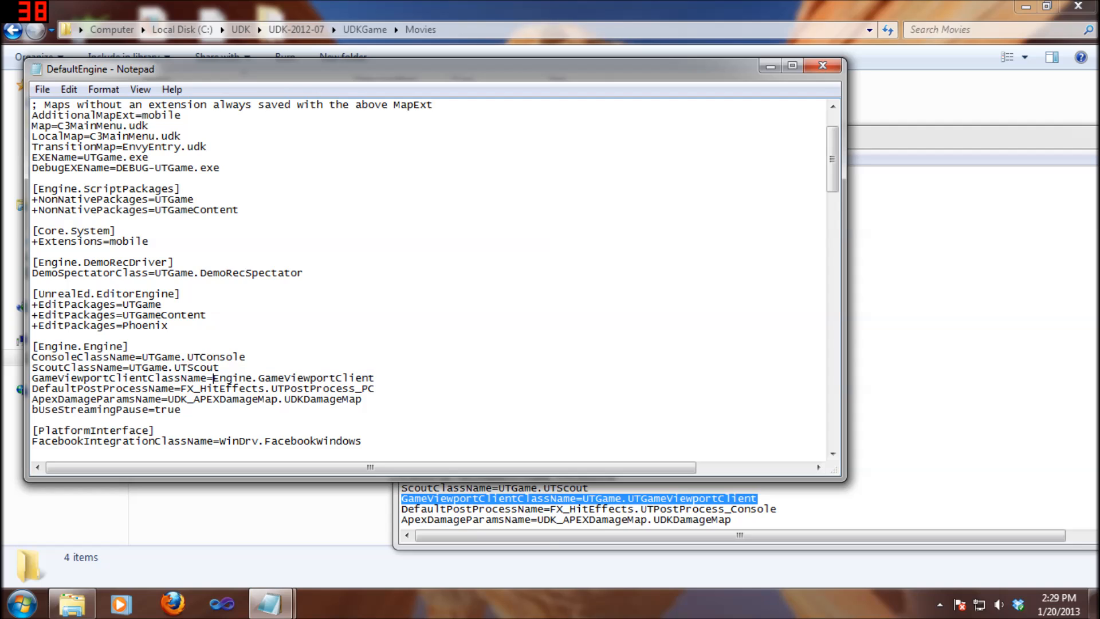
pyautogui.moveTo(213, 378); pyautogui.dragTo(252, 378)
pyautogui.moveTo(258, 378); pyautogui.dragTo(375, 378)
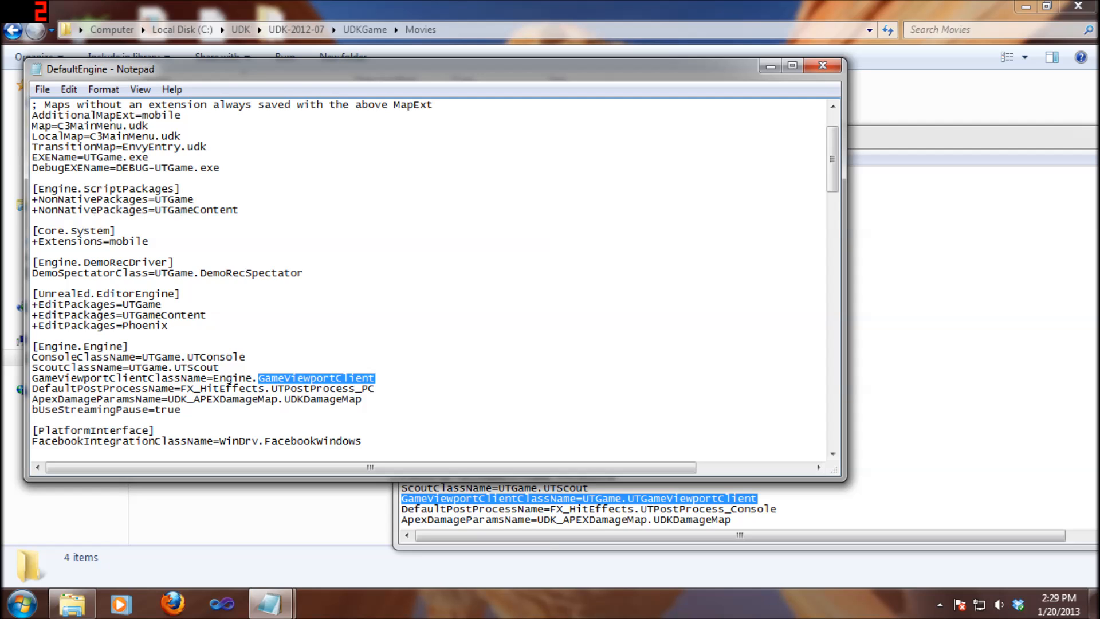
# Close both DefaultEngine files, discarding changes to the C3MainMenu one, and minimise the Movies folder window
pyautogui.click(823, 65)
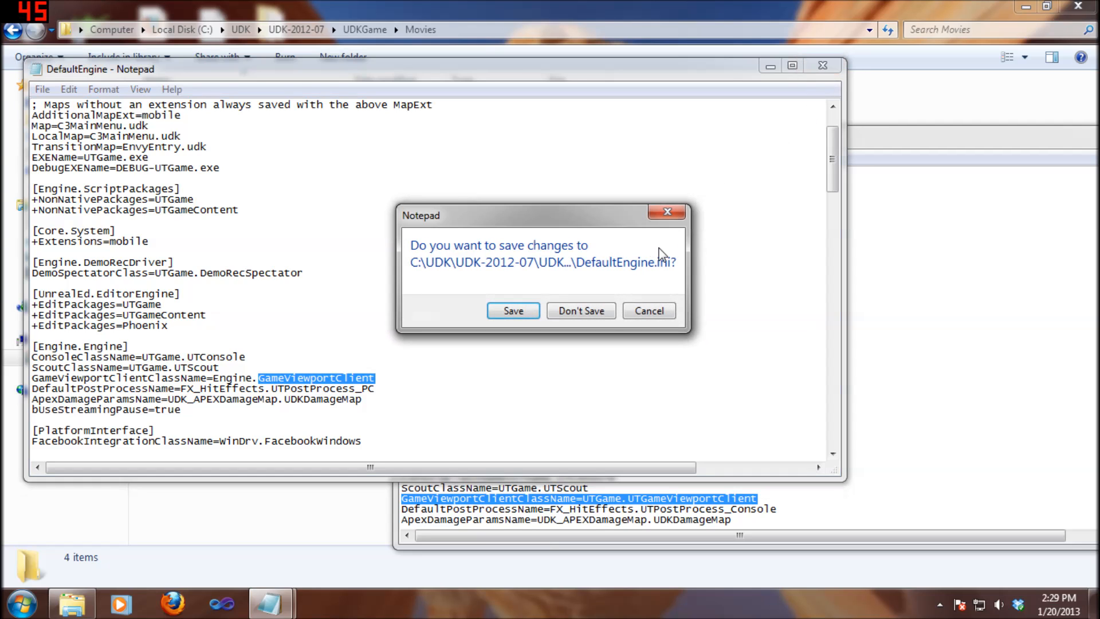
pyautogui.click(596, 317)
pyautogui.moveTo(894, 140); pyautogui.dragTo(691, 144)
pyautogui.click(1021, 145)
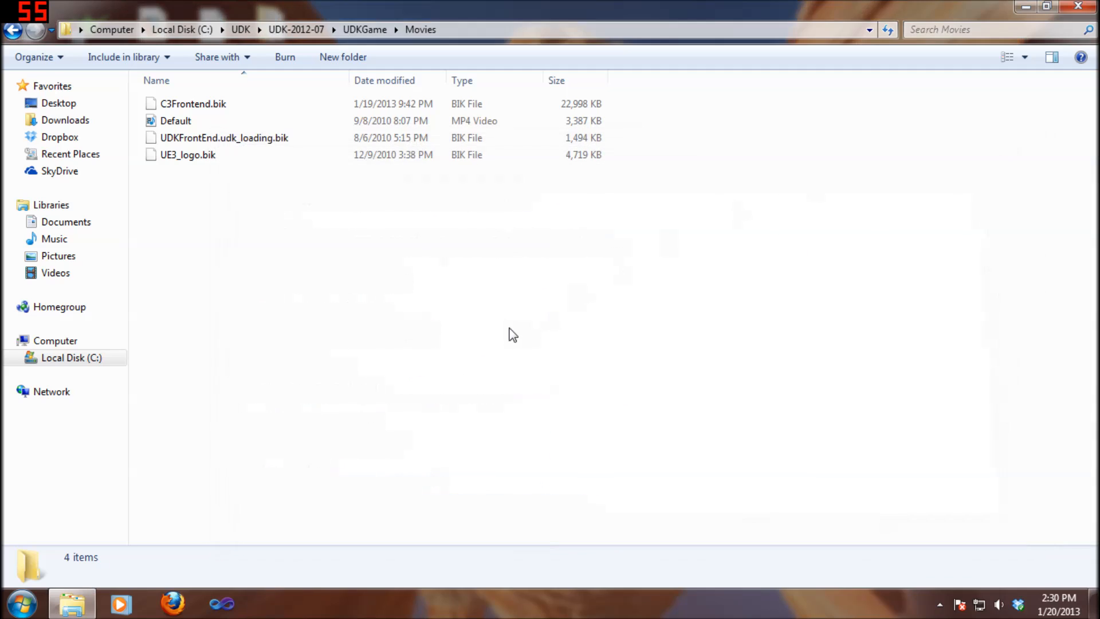
pyautogui.click(1026, 7)
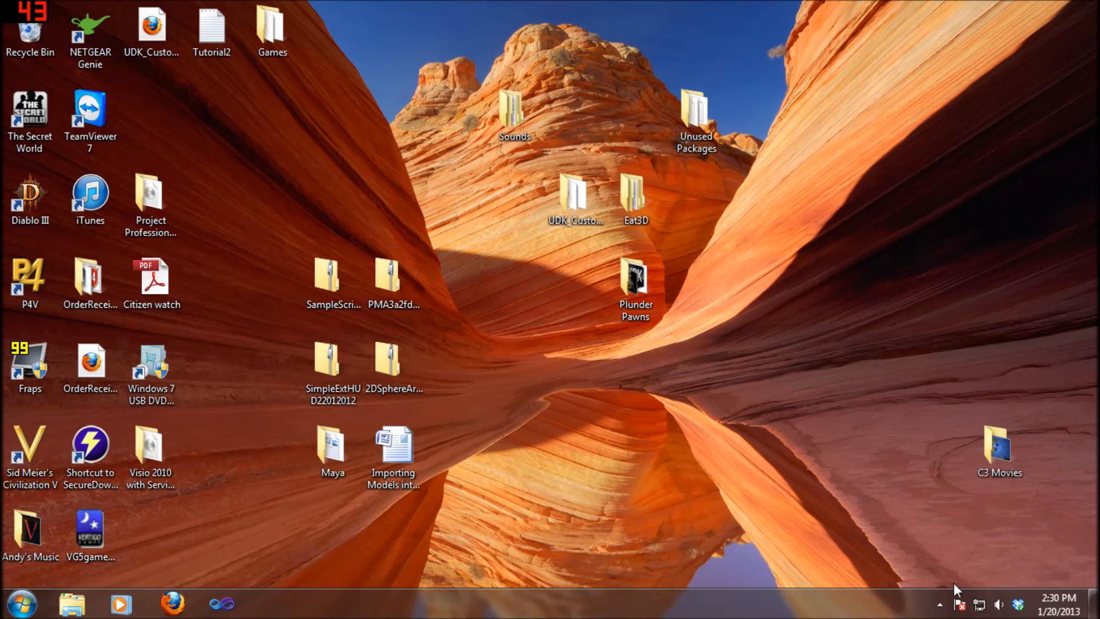
pyautogui.click(940, 604)
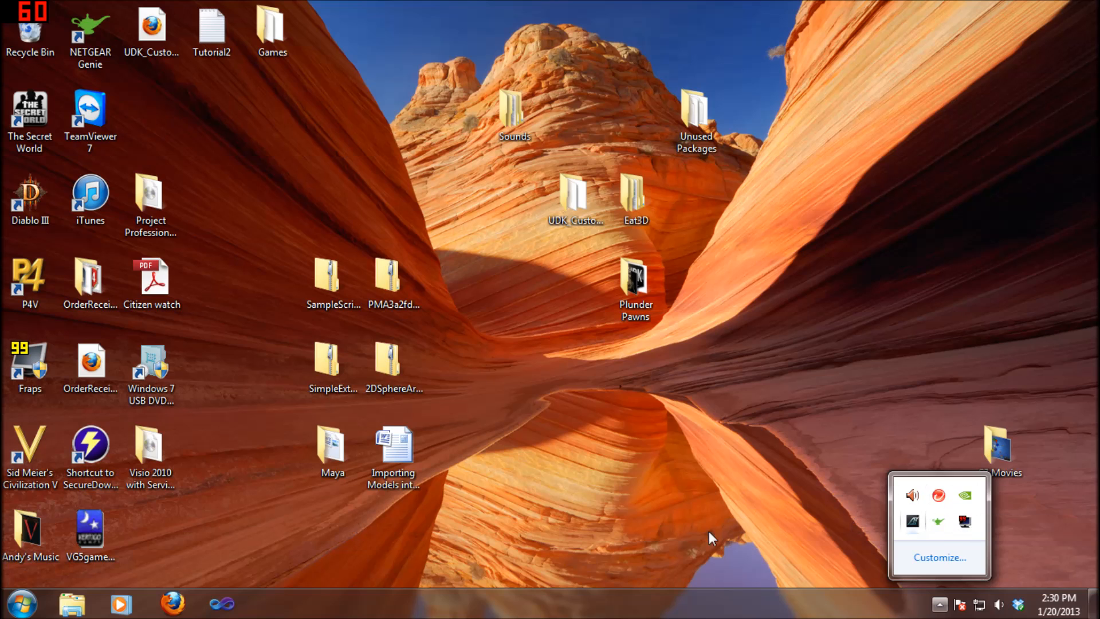
pyautogui.click(561, 544)
# Launch Unreal Frontend as administrator
pyautogui.click(26, 604)
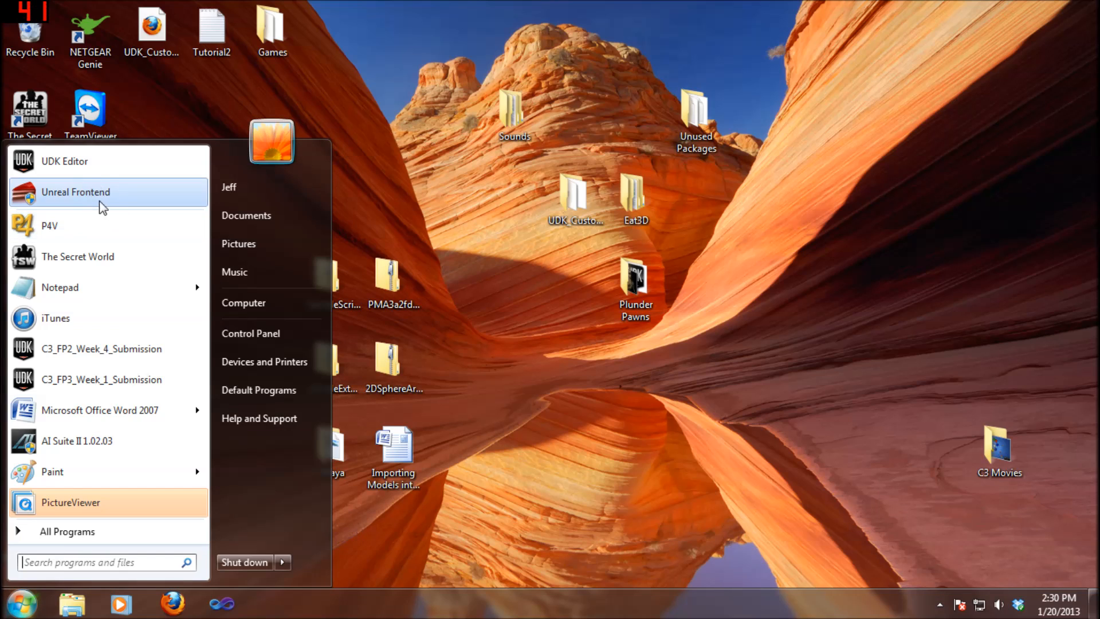
pyautogui.rightClick(64, 198)
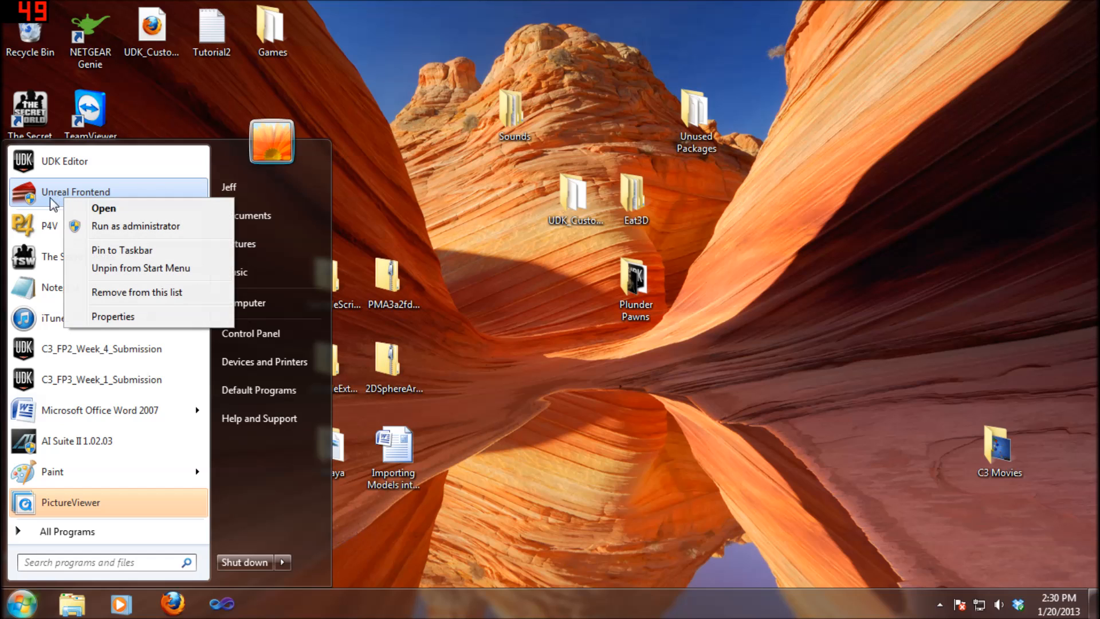
pyautogui.click(181, 226)
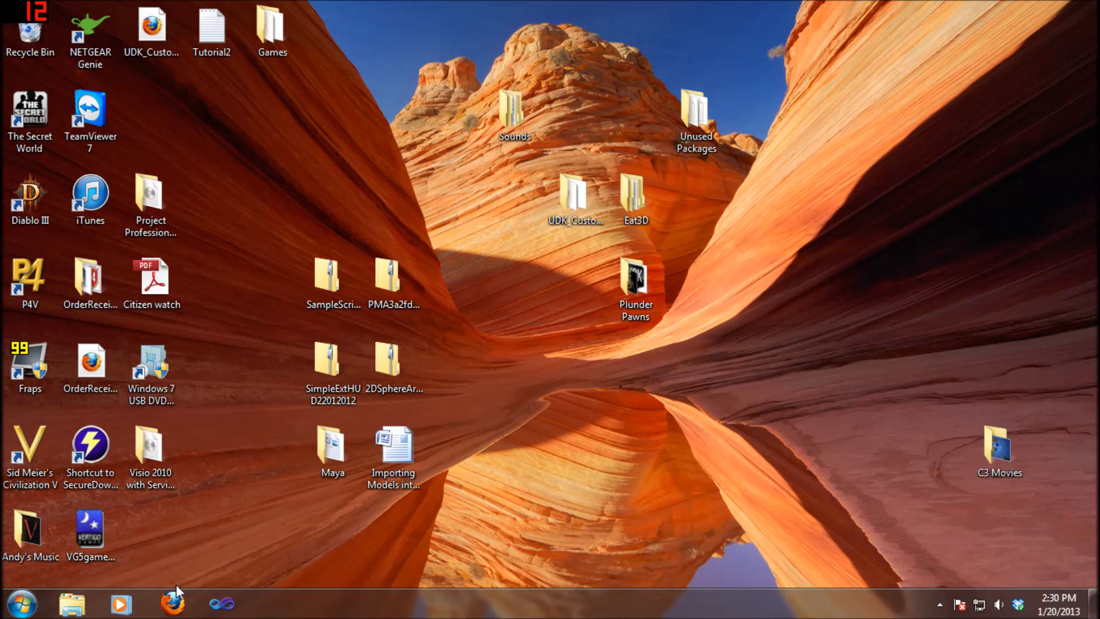
pyautogui.click(22, 603)
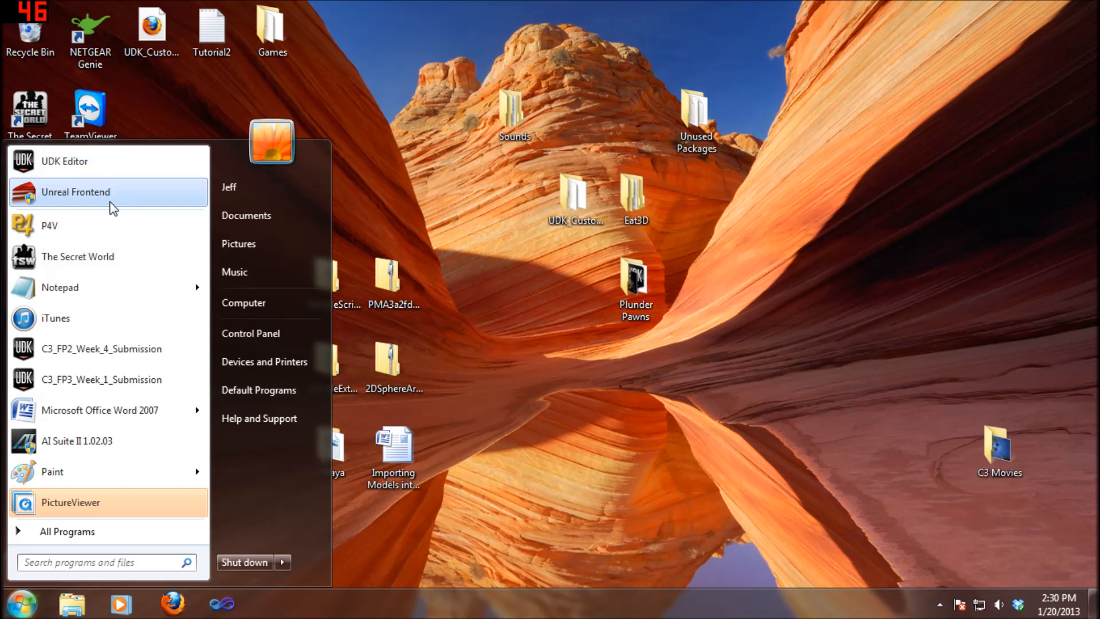
pyautogui.click(472, 293)
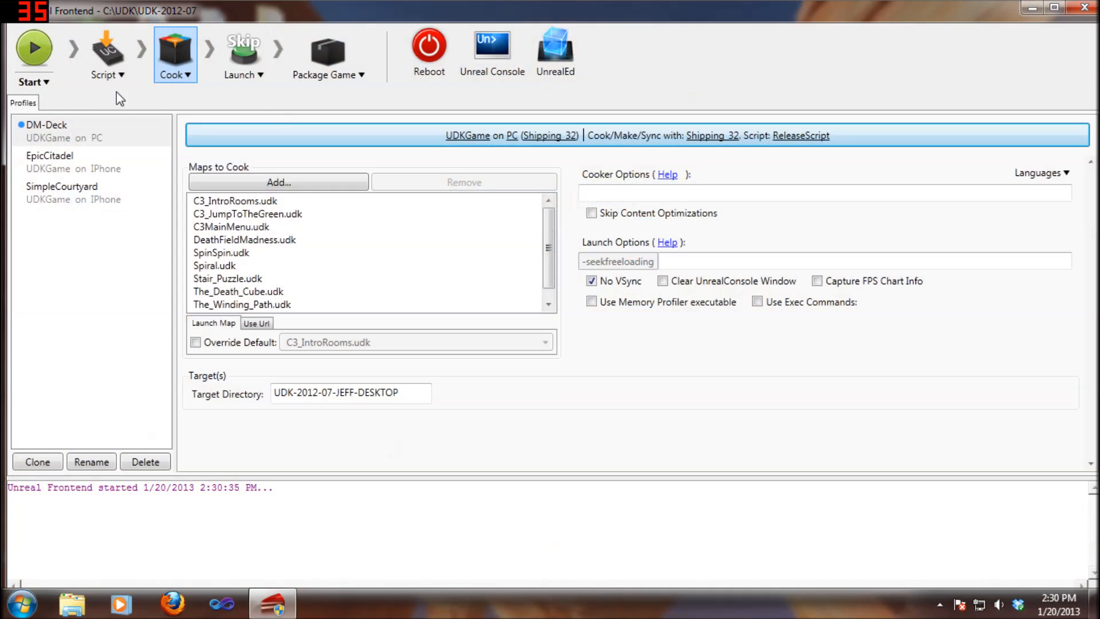
# View the Start options for rebuilding scripts and recooking in Unreal Frontend, then close the program
pyautogui.click(33, 81)
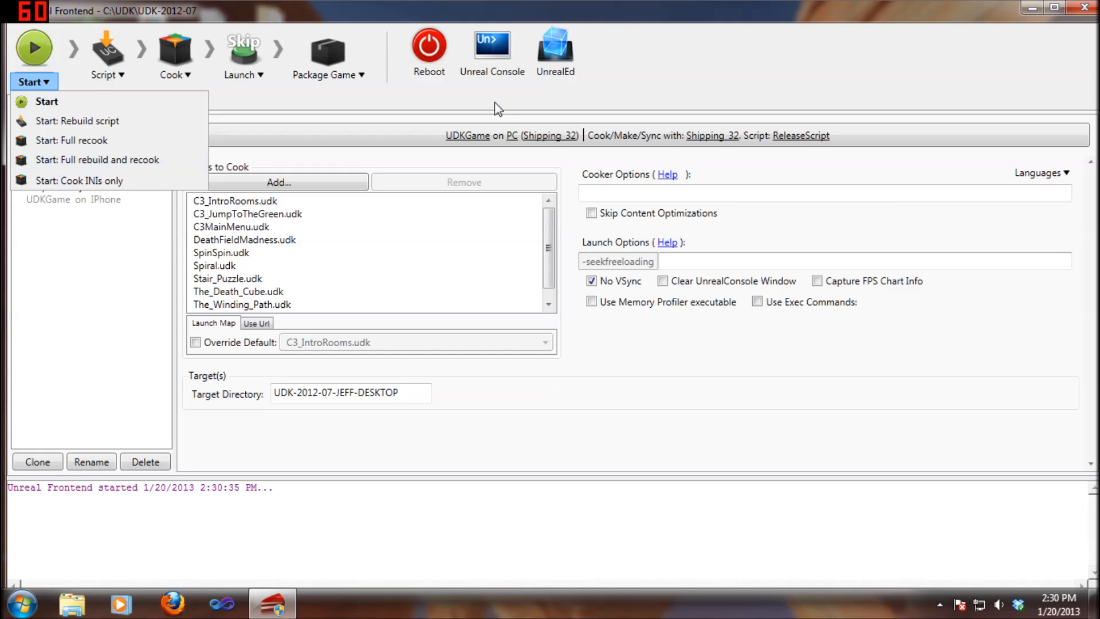
pyautogui.click(856, 84)
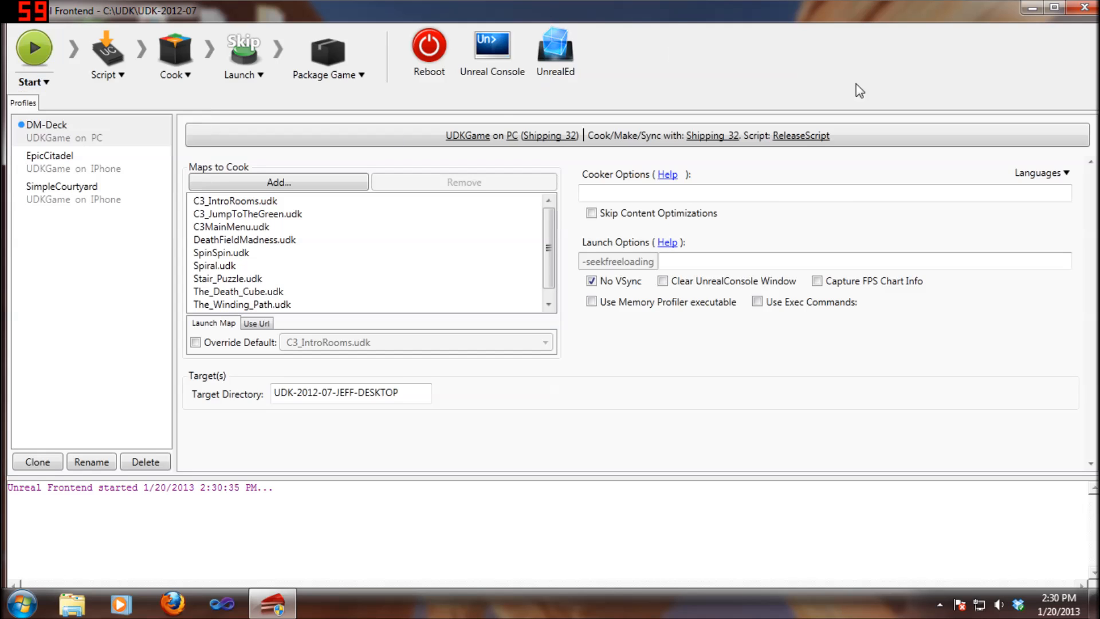
pyautogui.click(1085, 8)
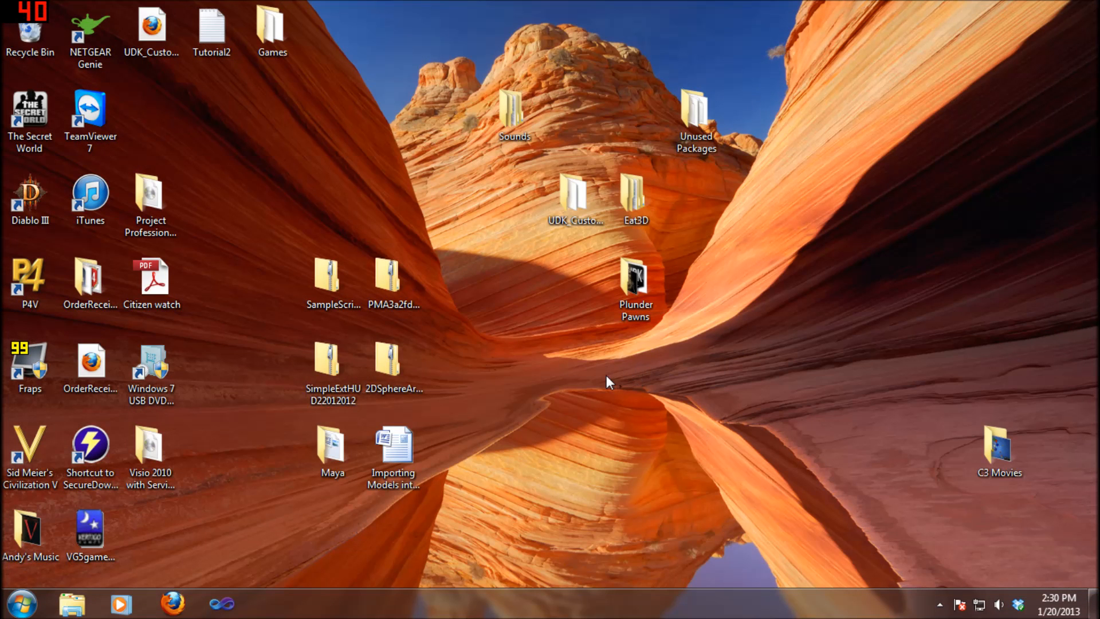